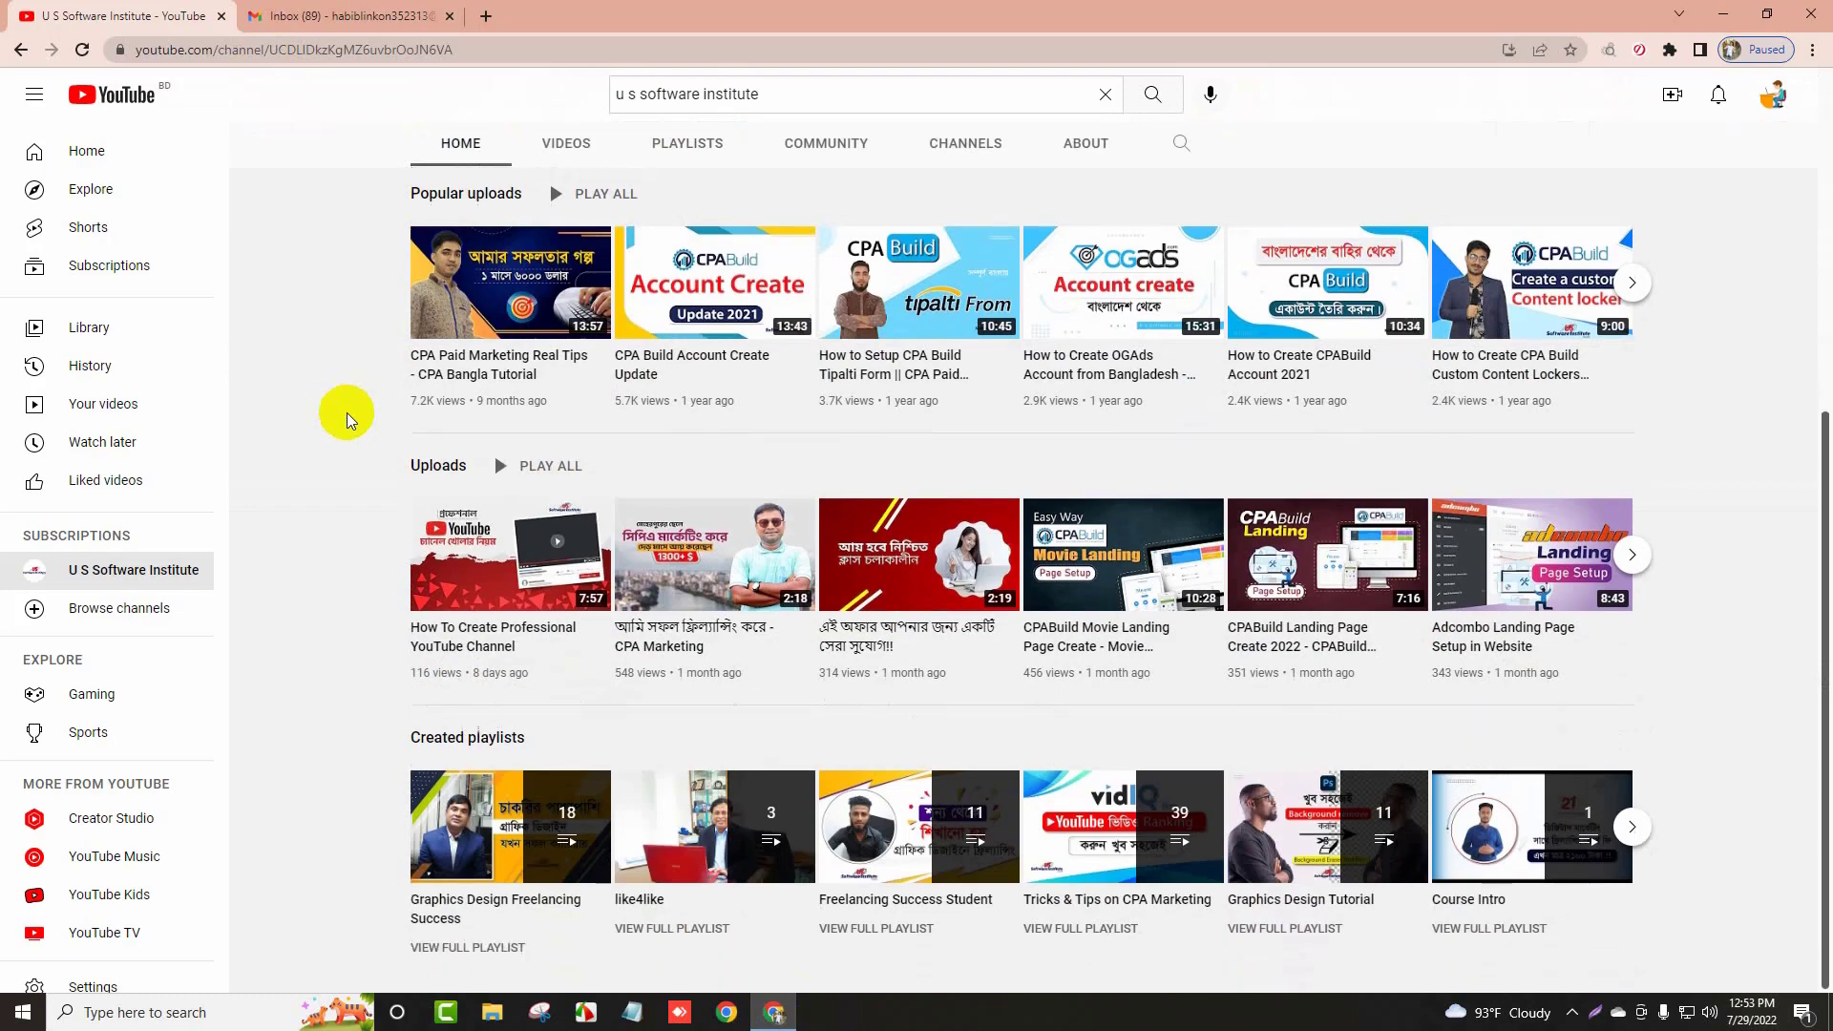
Load ads.google.com in the empty new browser tab
scroll(391, 435, "up", 6)
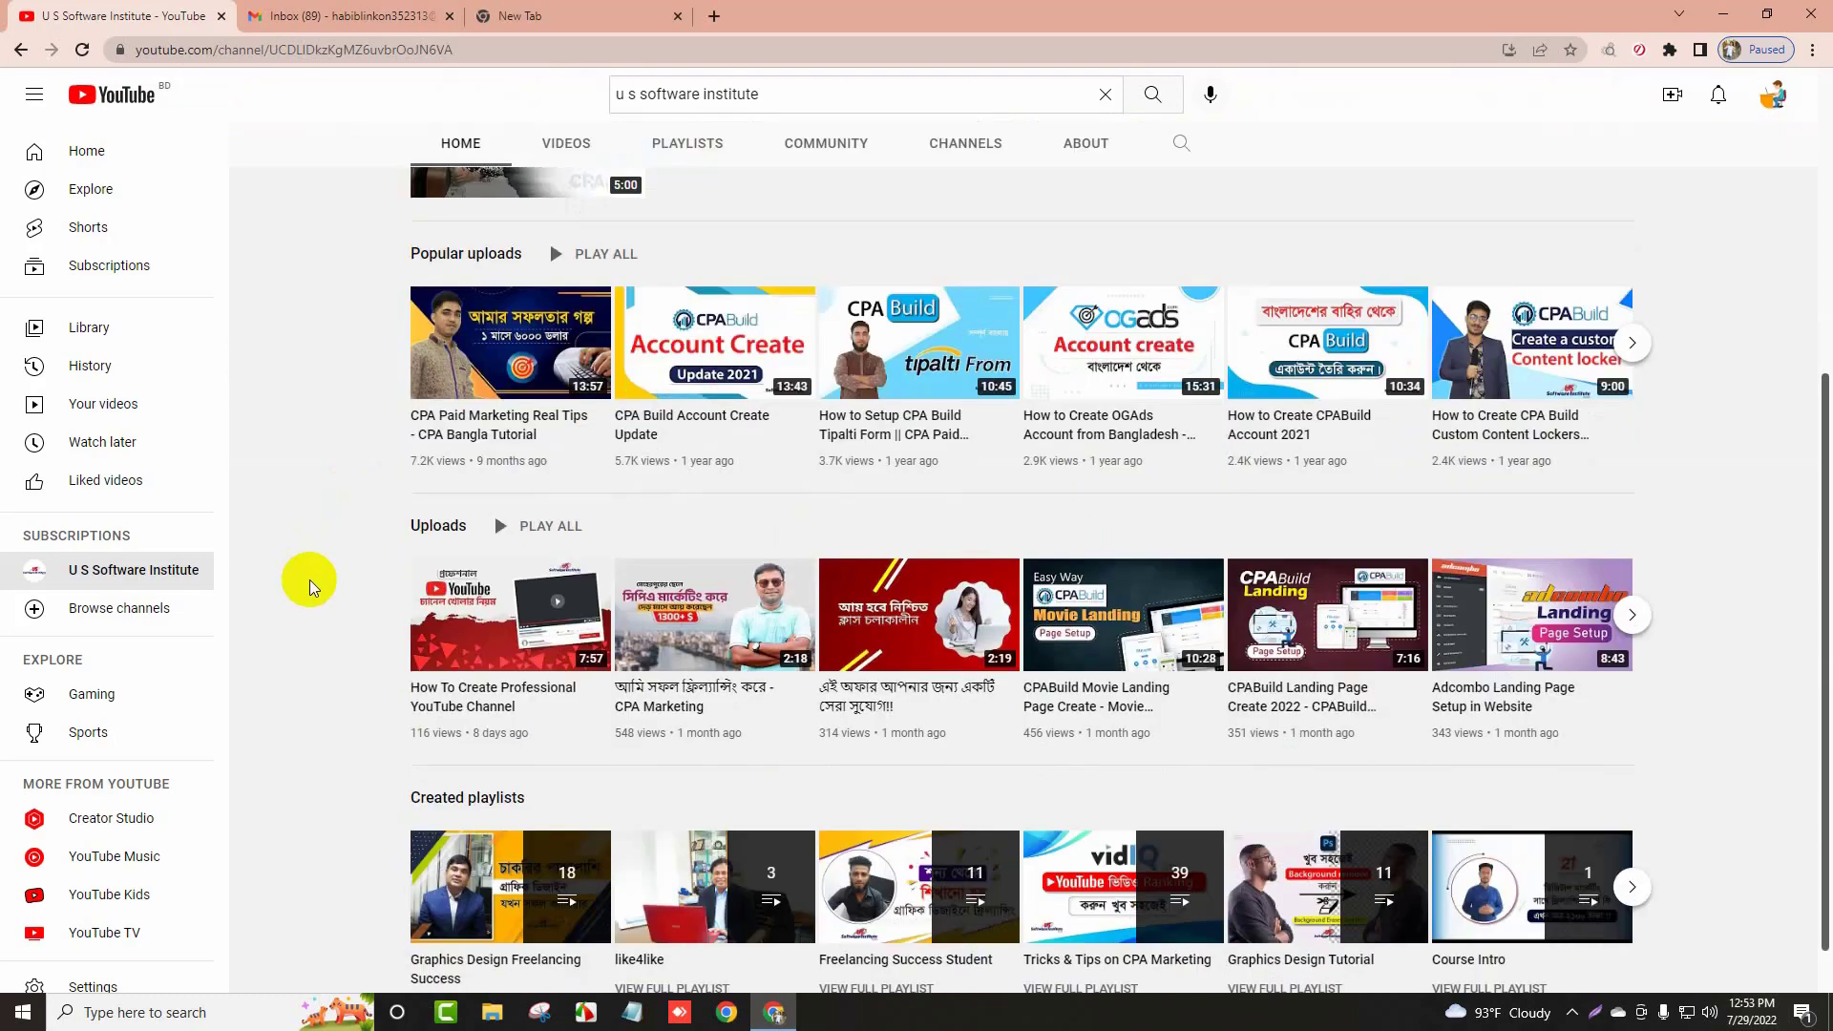
left_click(363, 10)
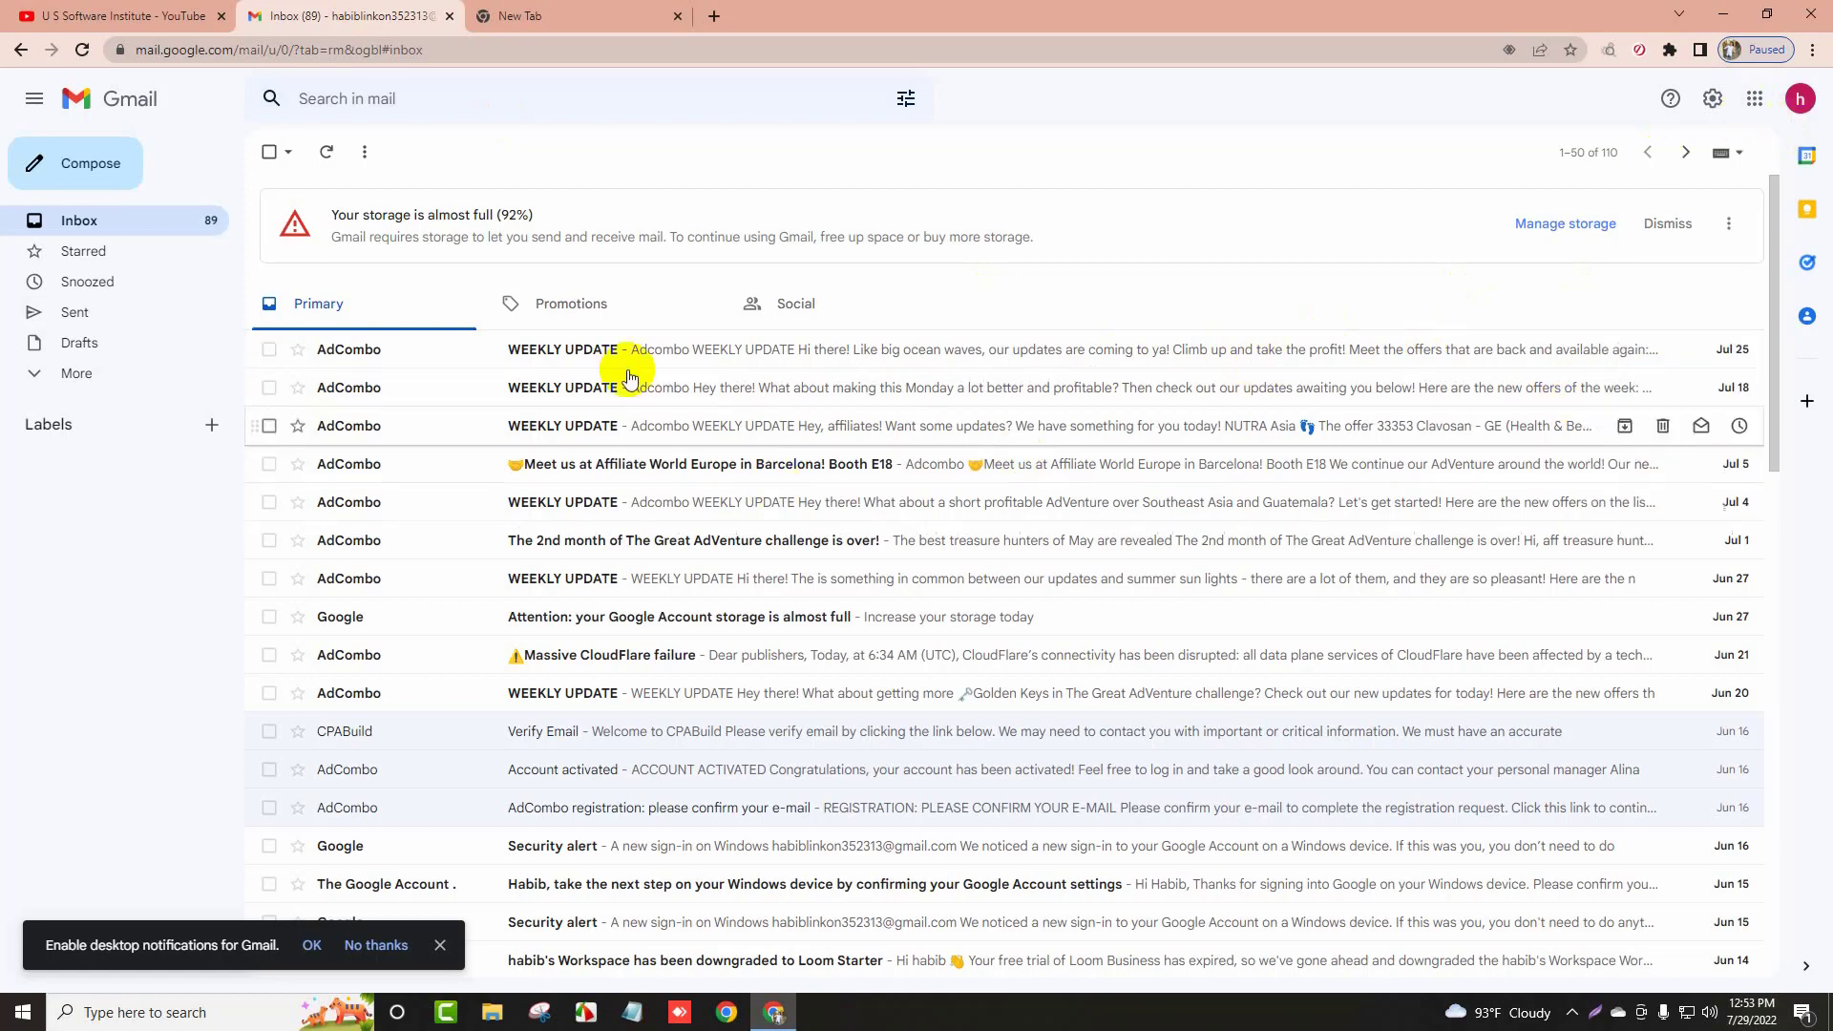
left_click(571, 16)
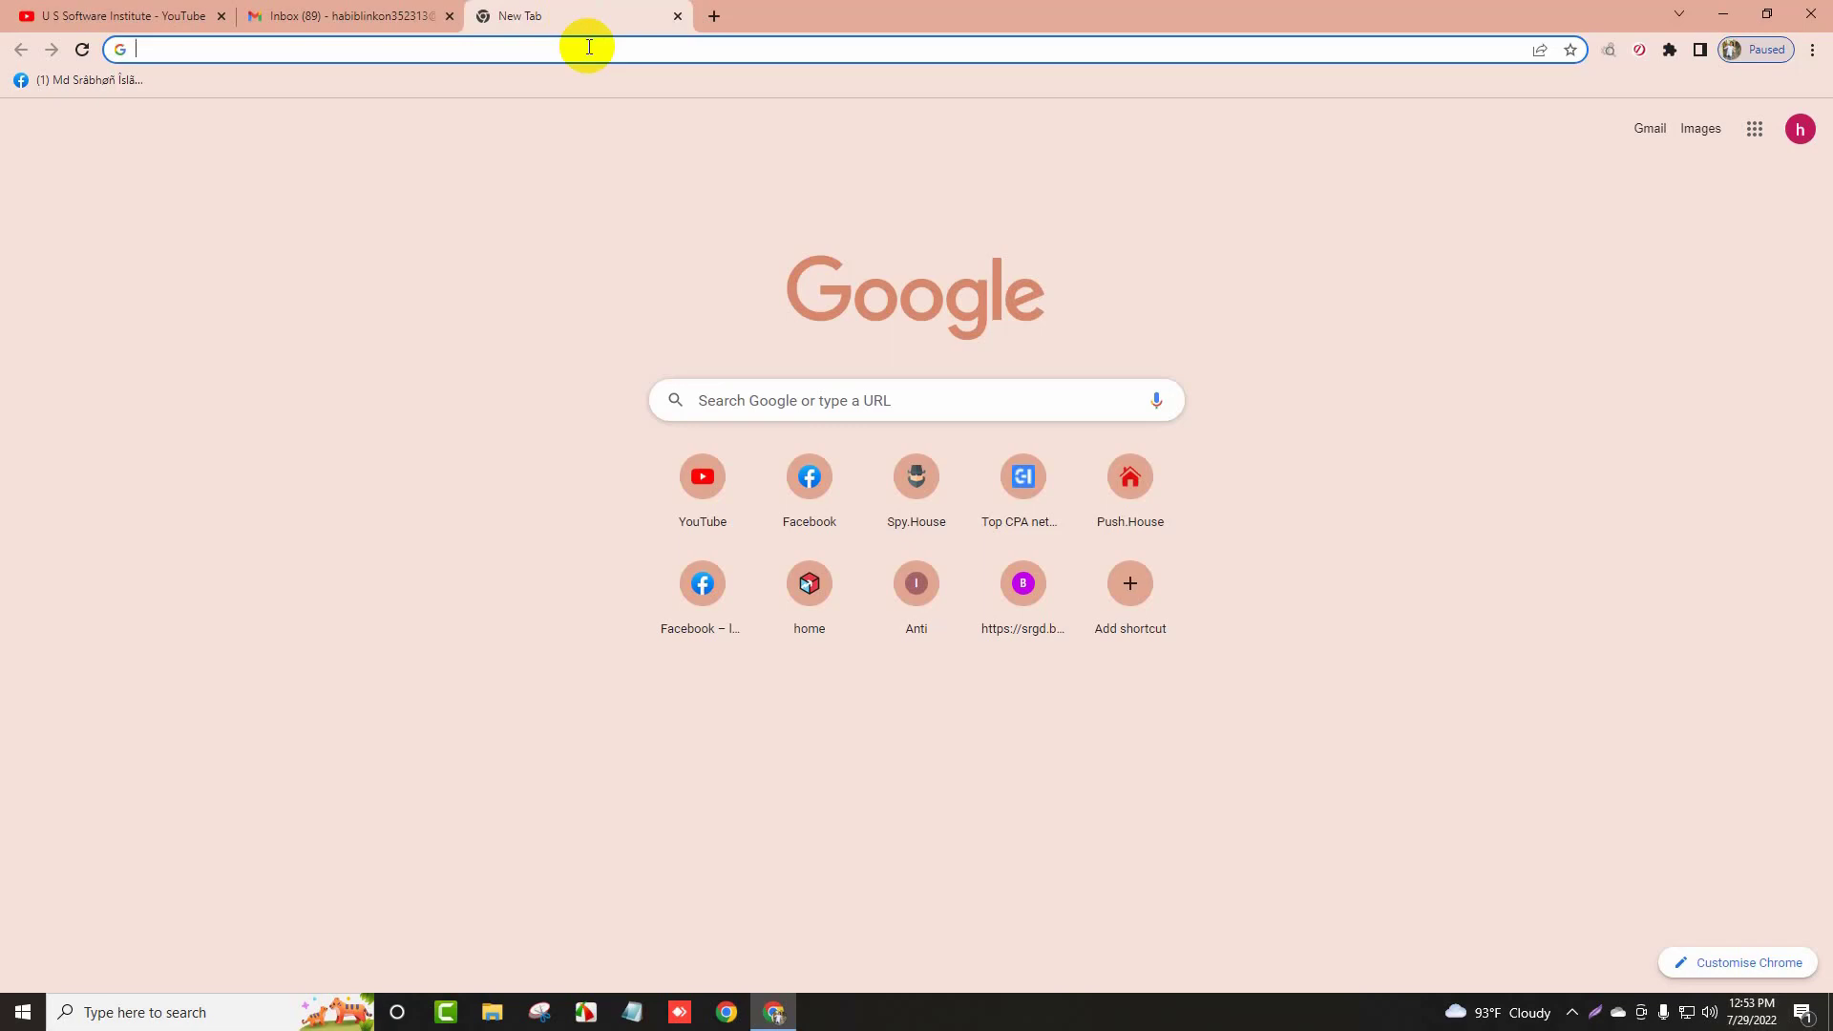
type("a")
key("Return")
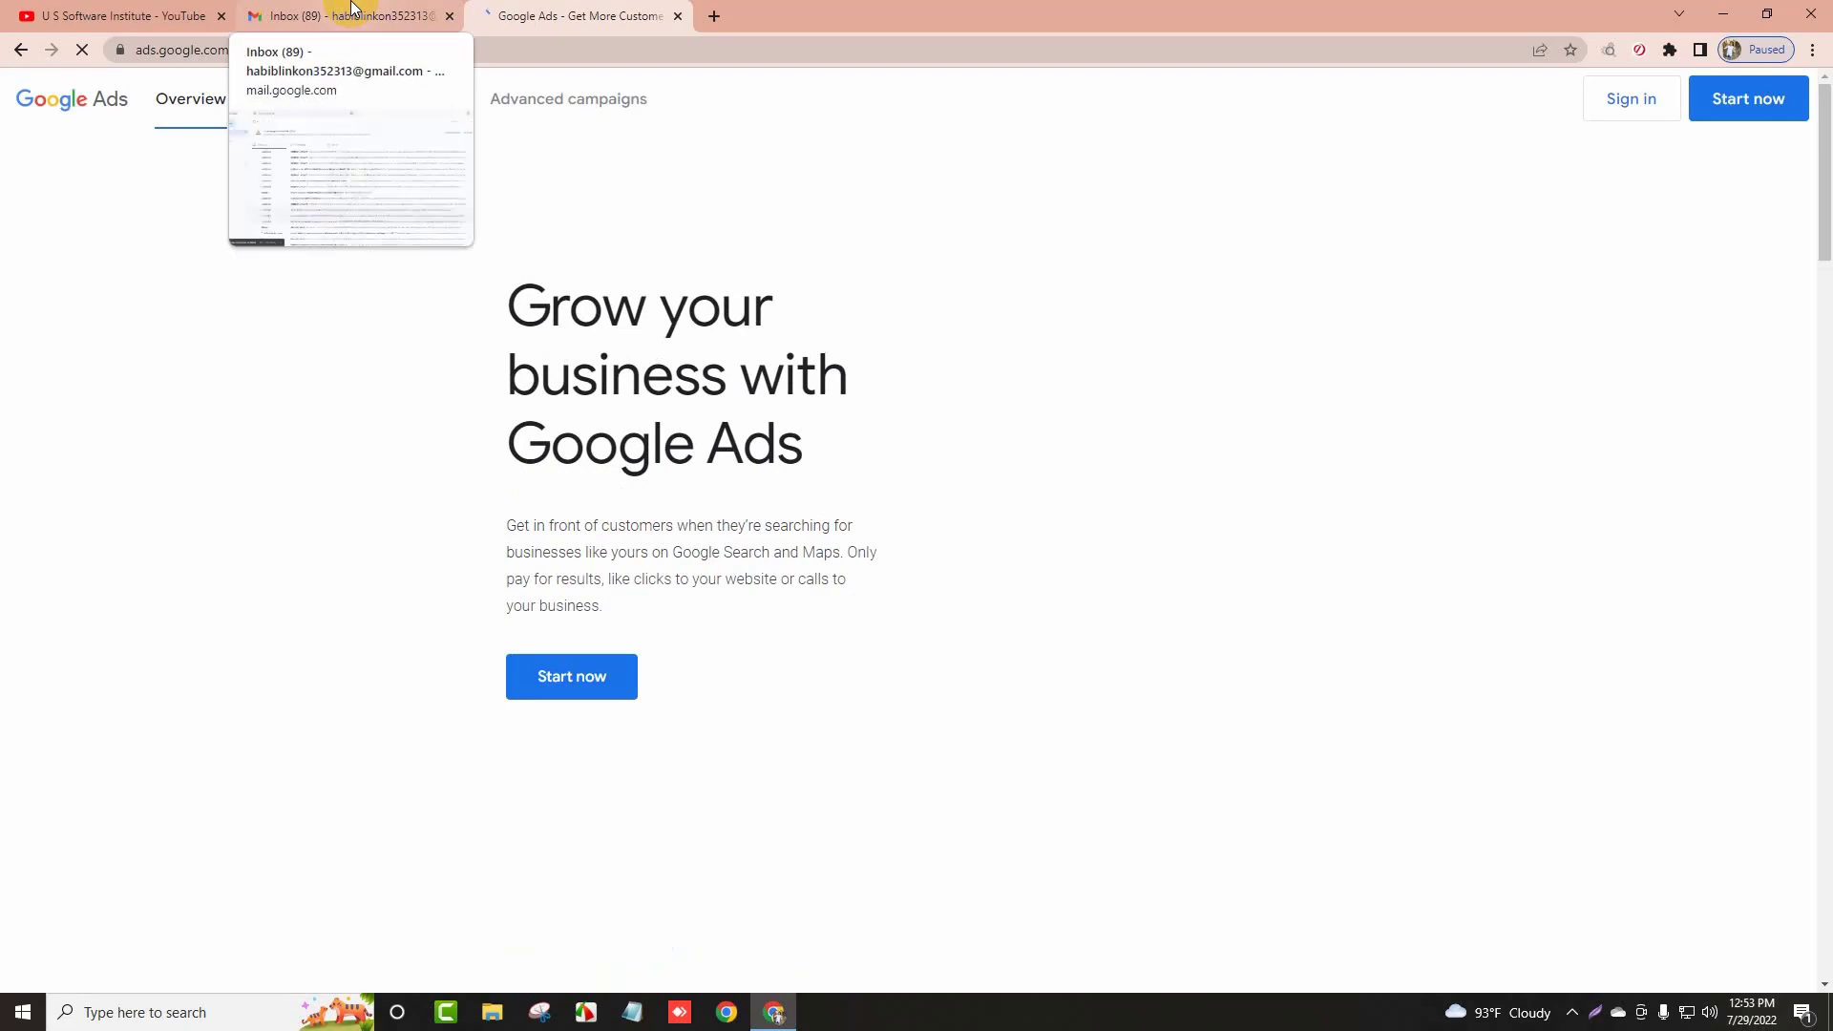
Back on the Google Ads home page, begin a new campaign with Start now
left_click(351, 14)
left_click(568, 15)
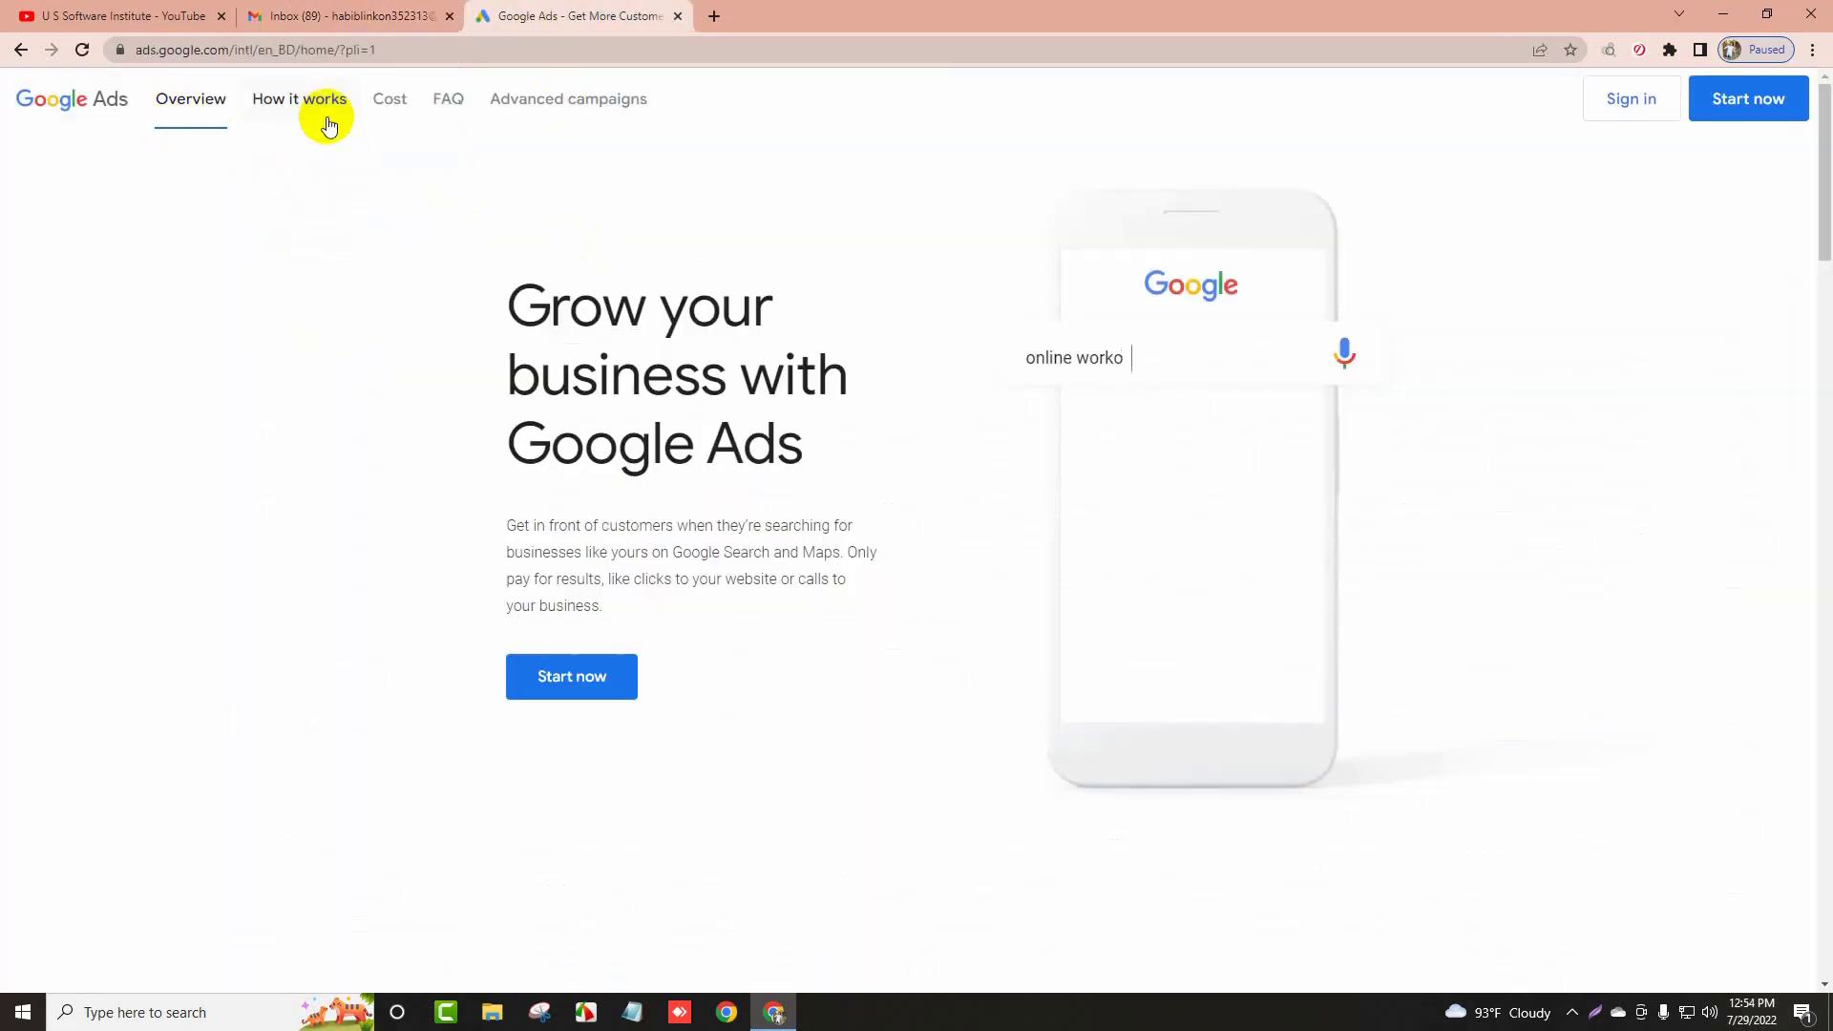
scroll(690, 575, "down", 1)
scroll(837, 559, "up", 1)
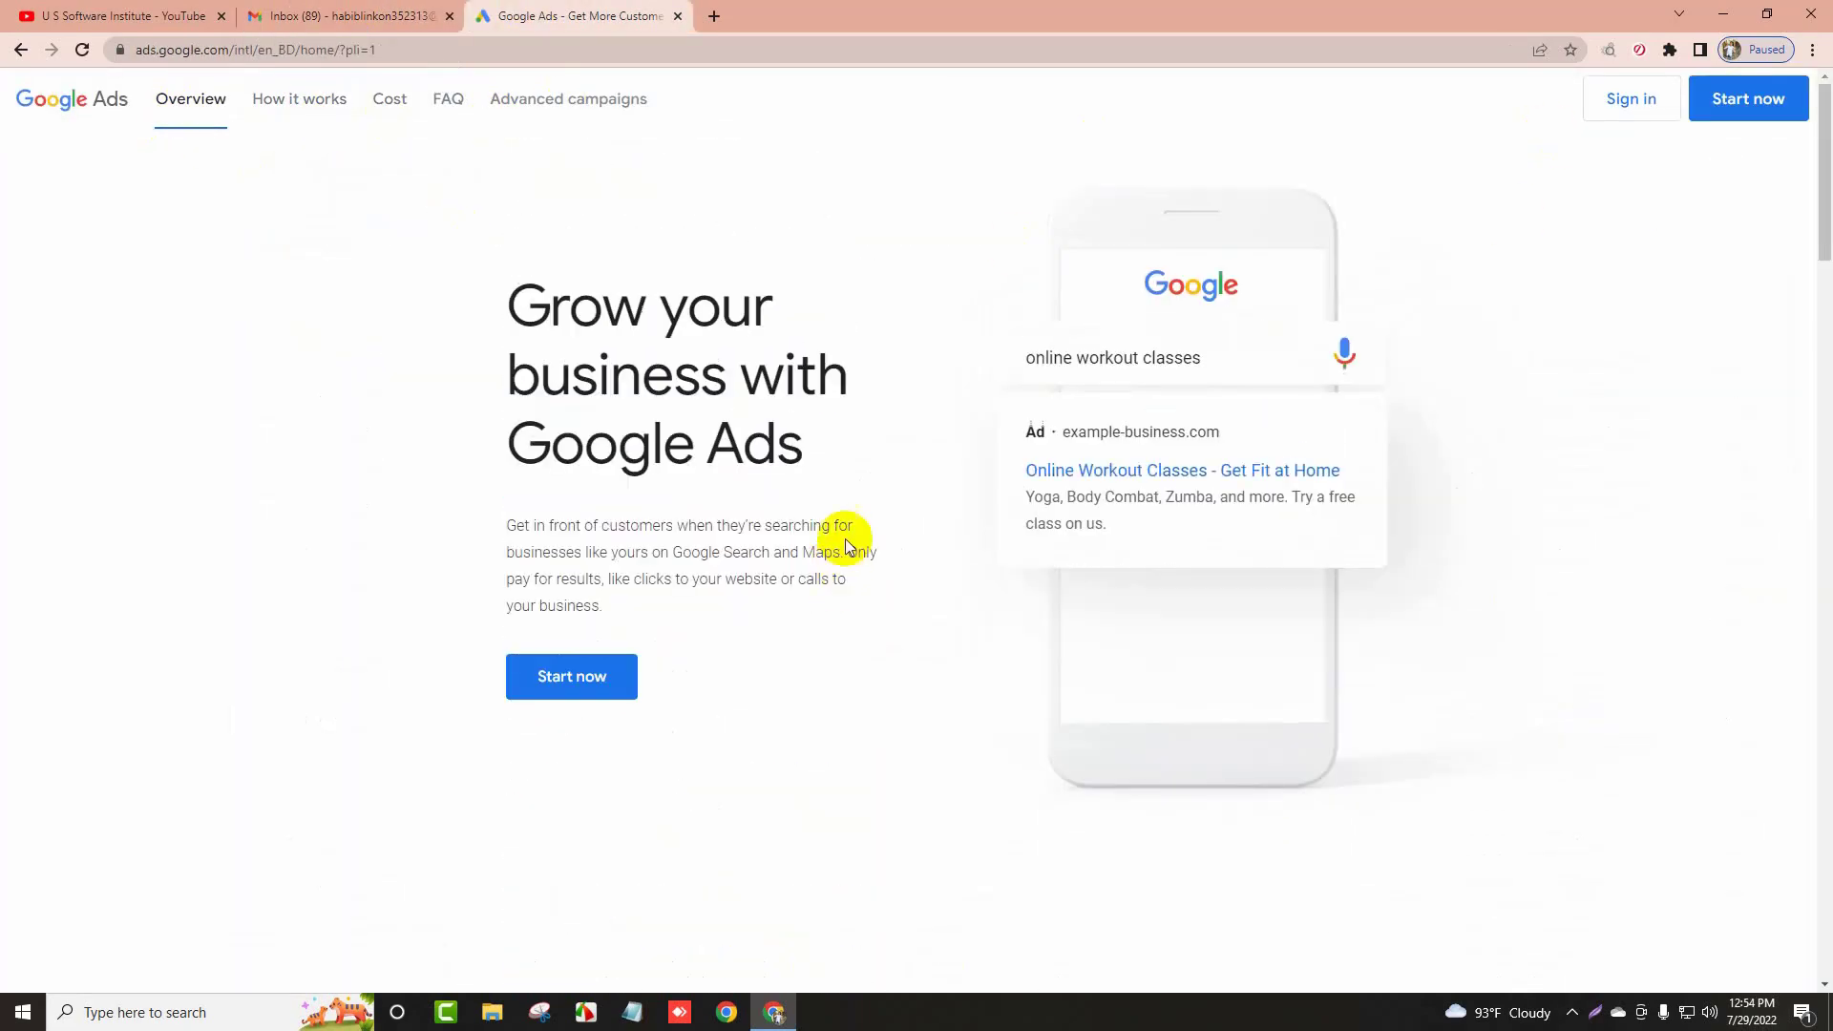
scroll(850, 547, "down", 5)
scroll(850, 547, "up", 5)
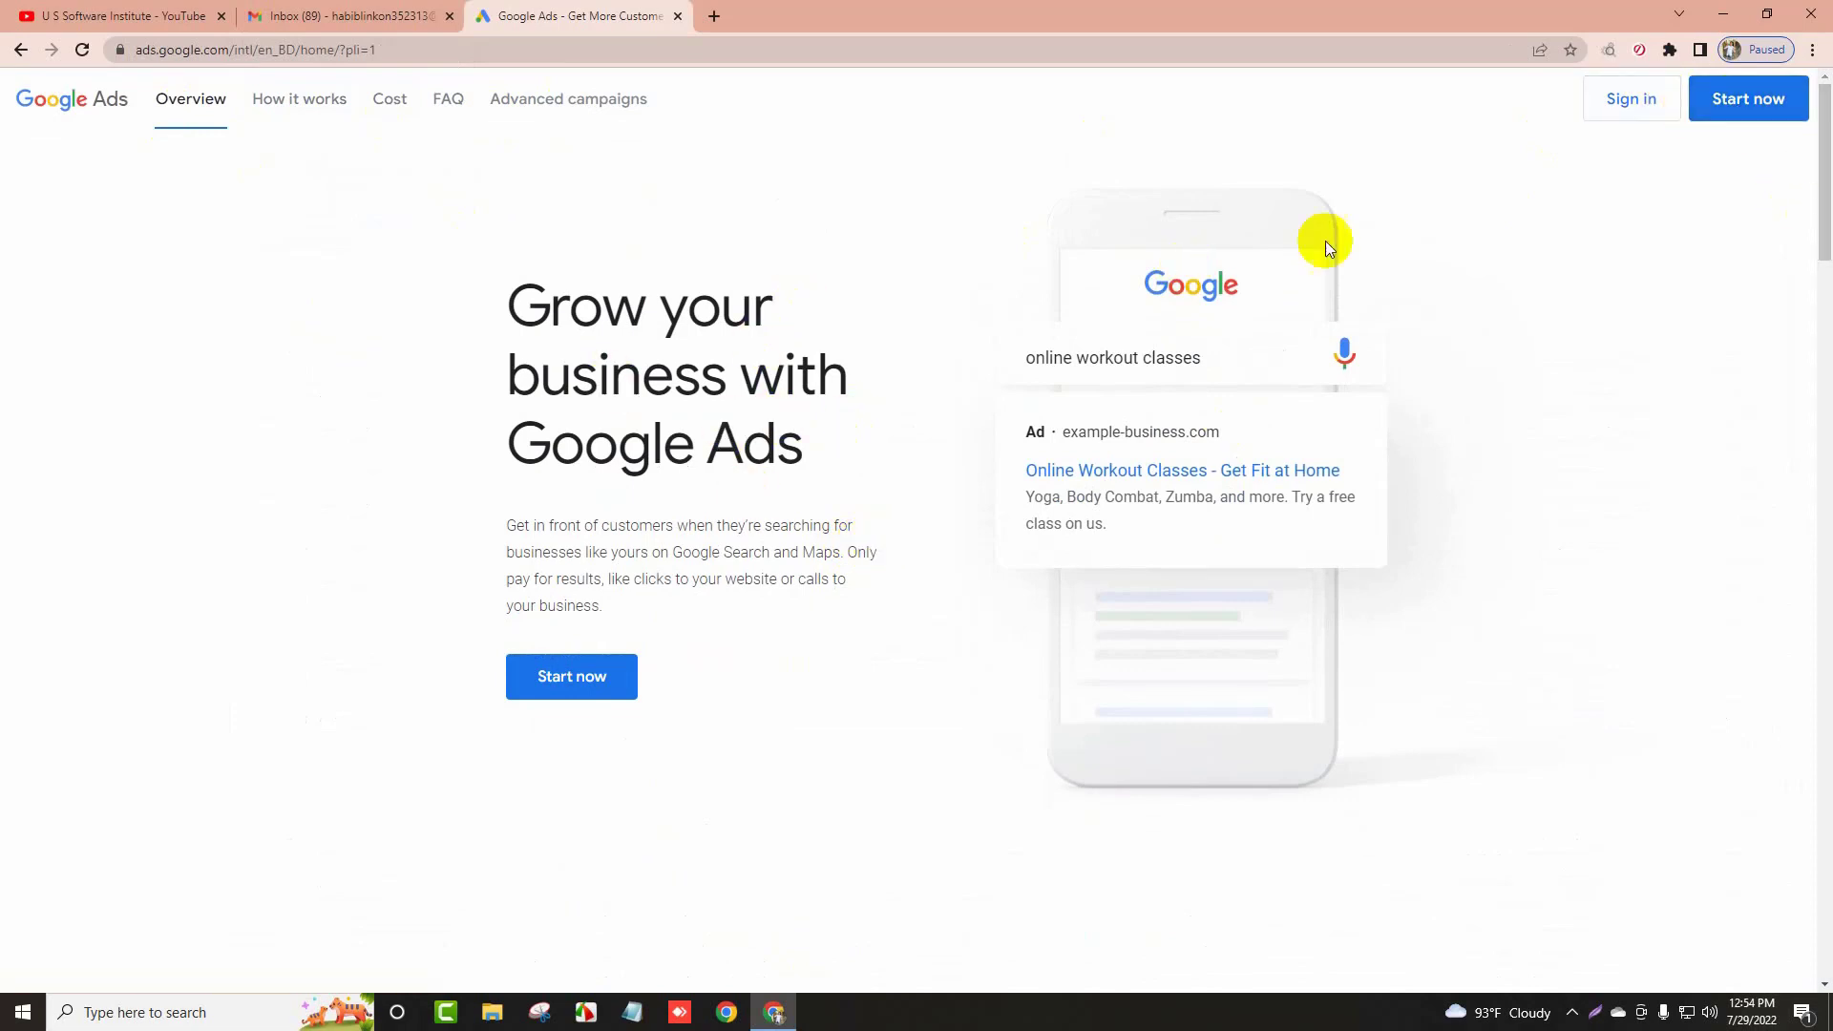
left_click(1735, 108)
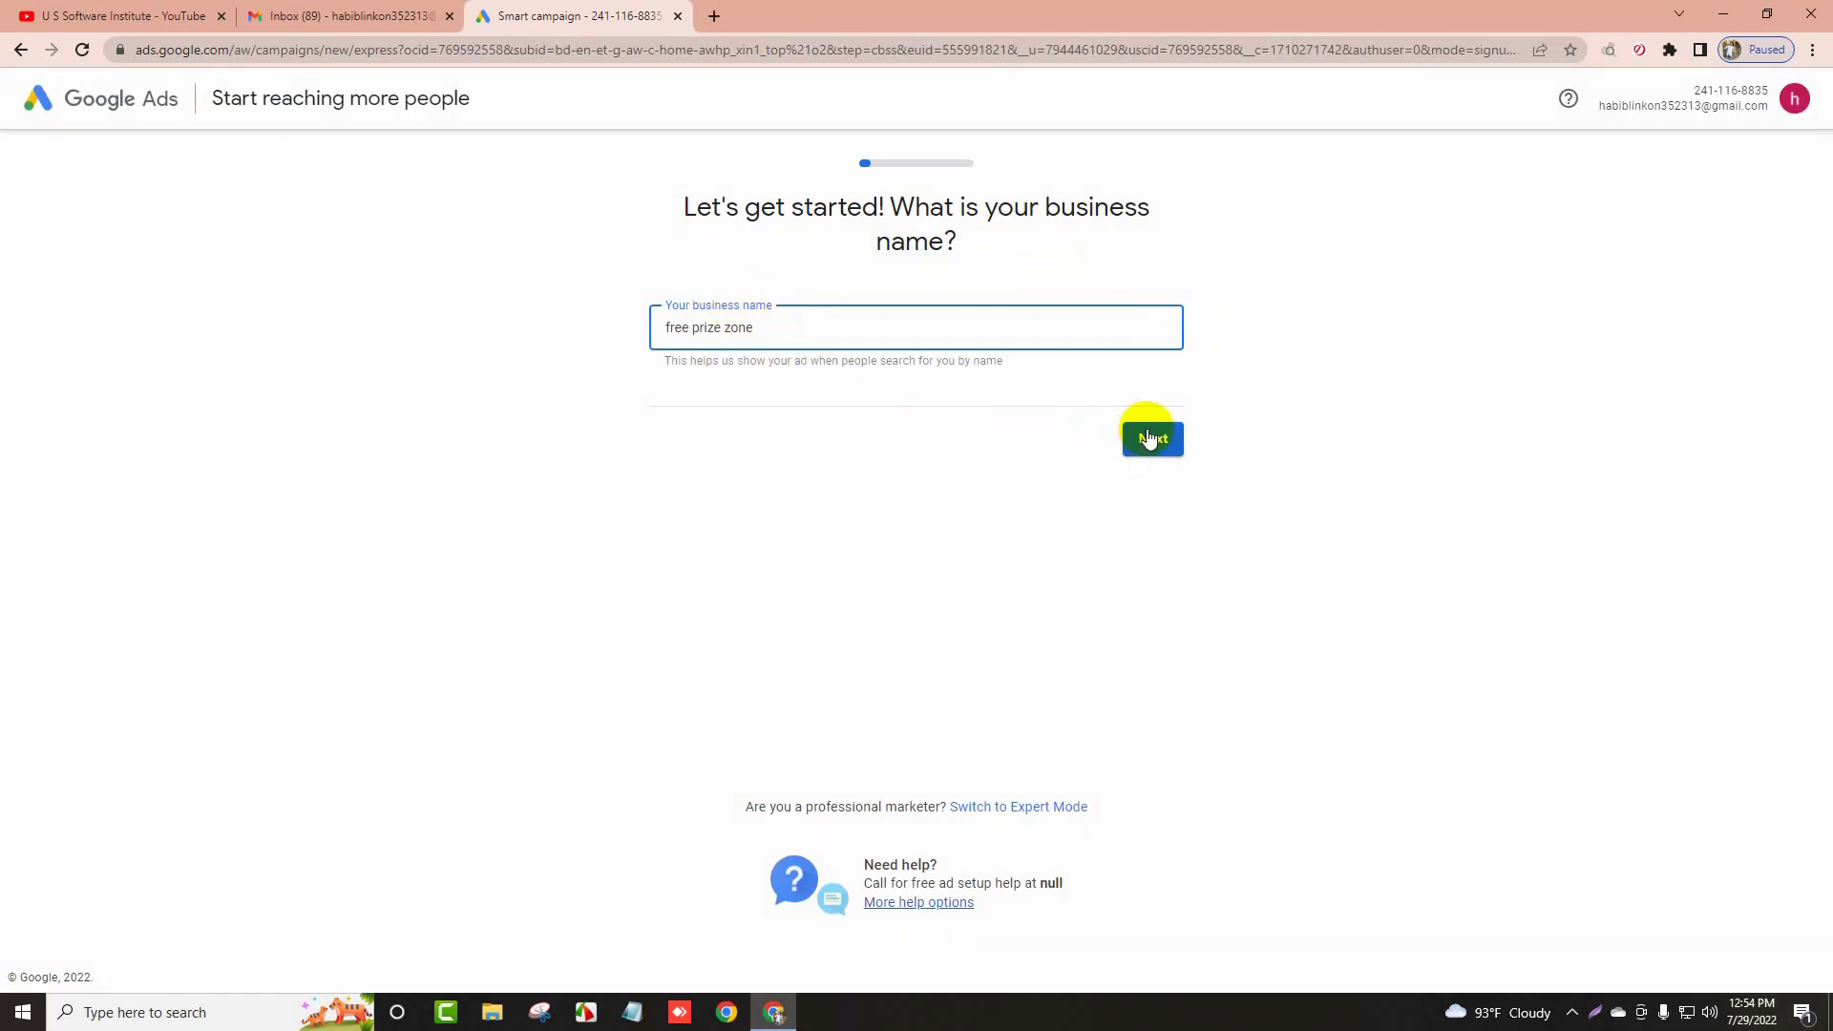
Submit the business name and start entering the website address (freepri…)
left_click(1151, 437)
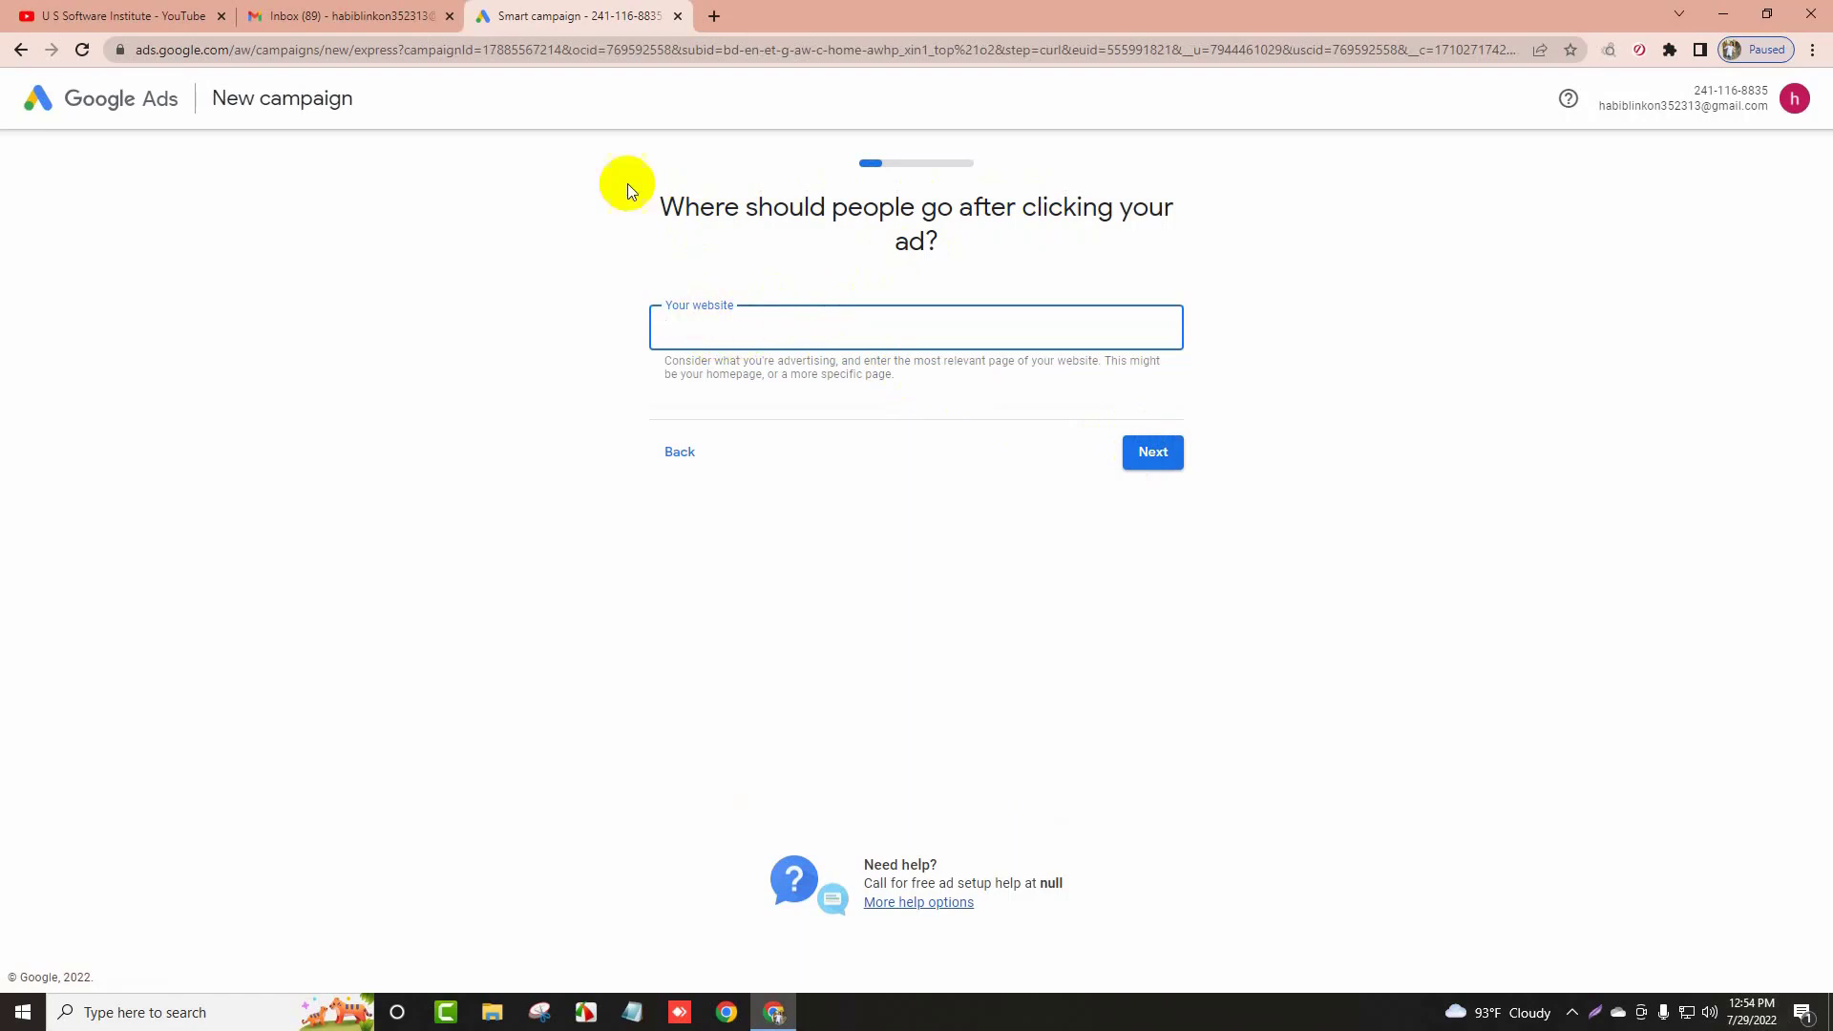
left_click(716, 18)
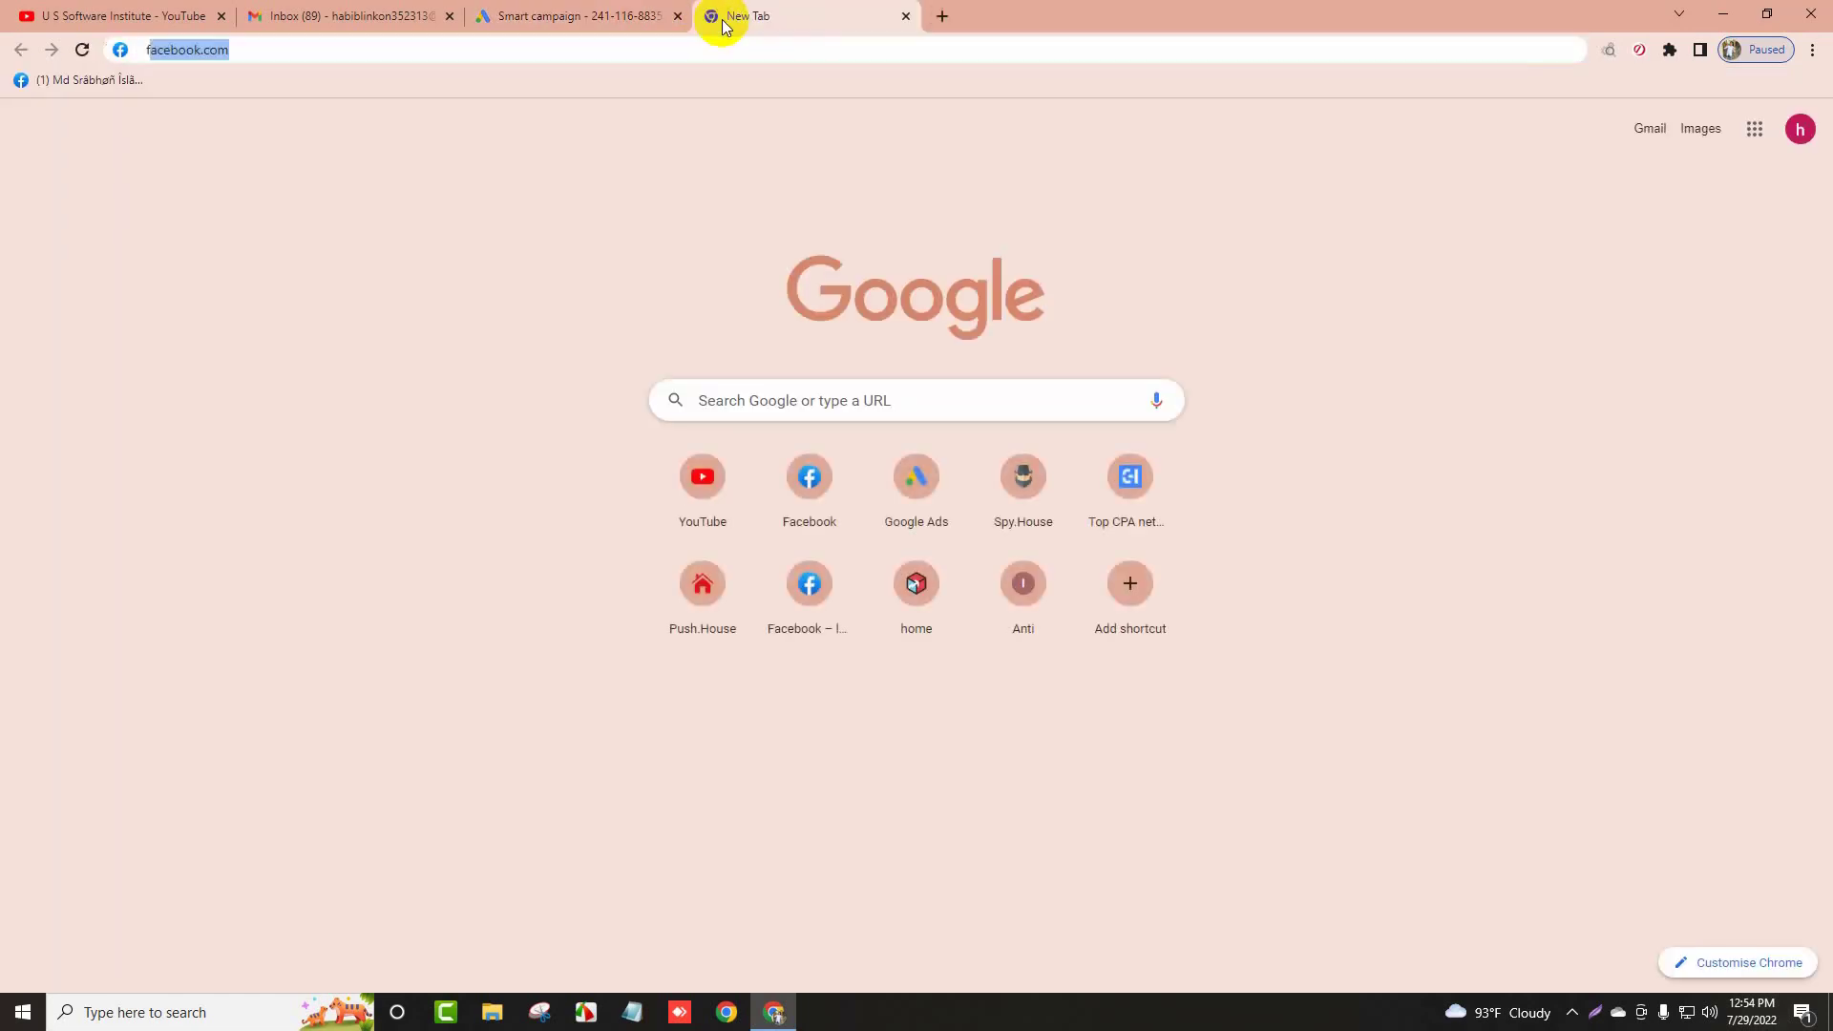
type("free")
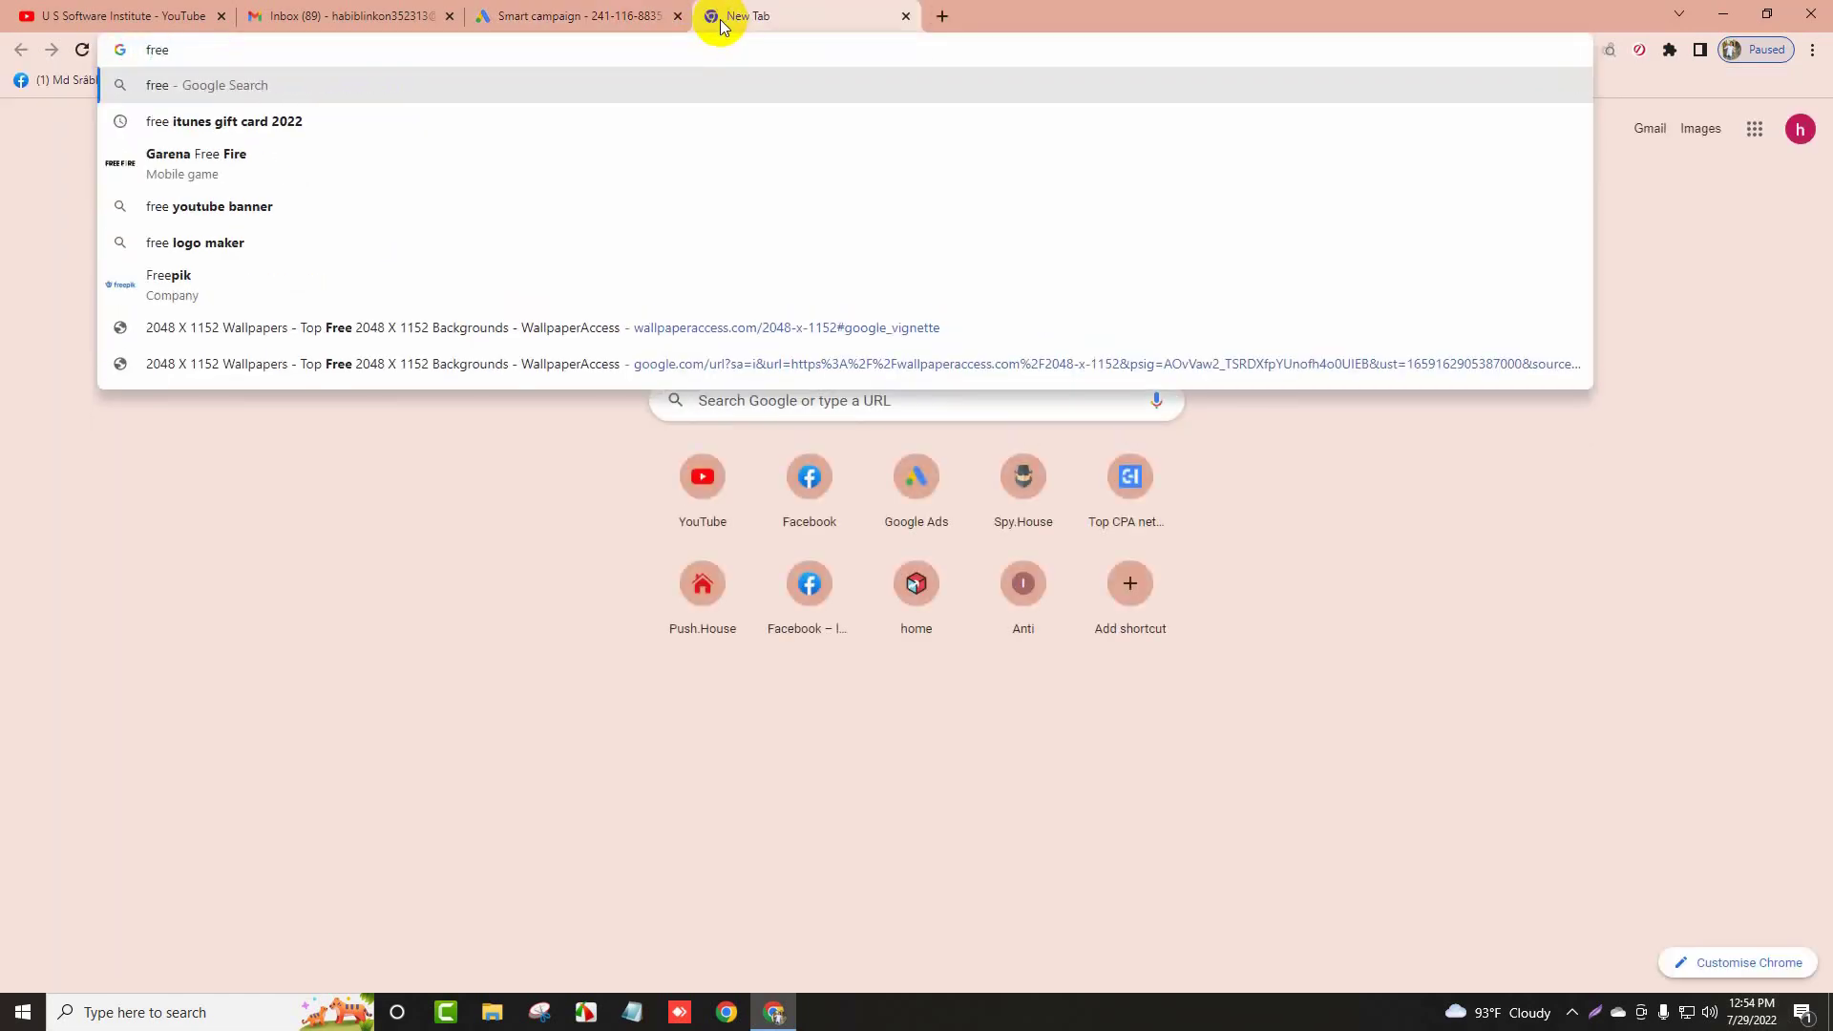
type("pri")
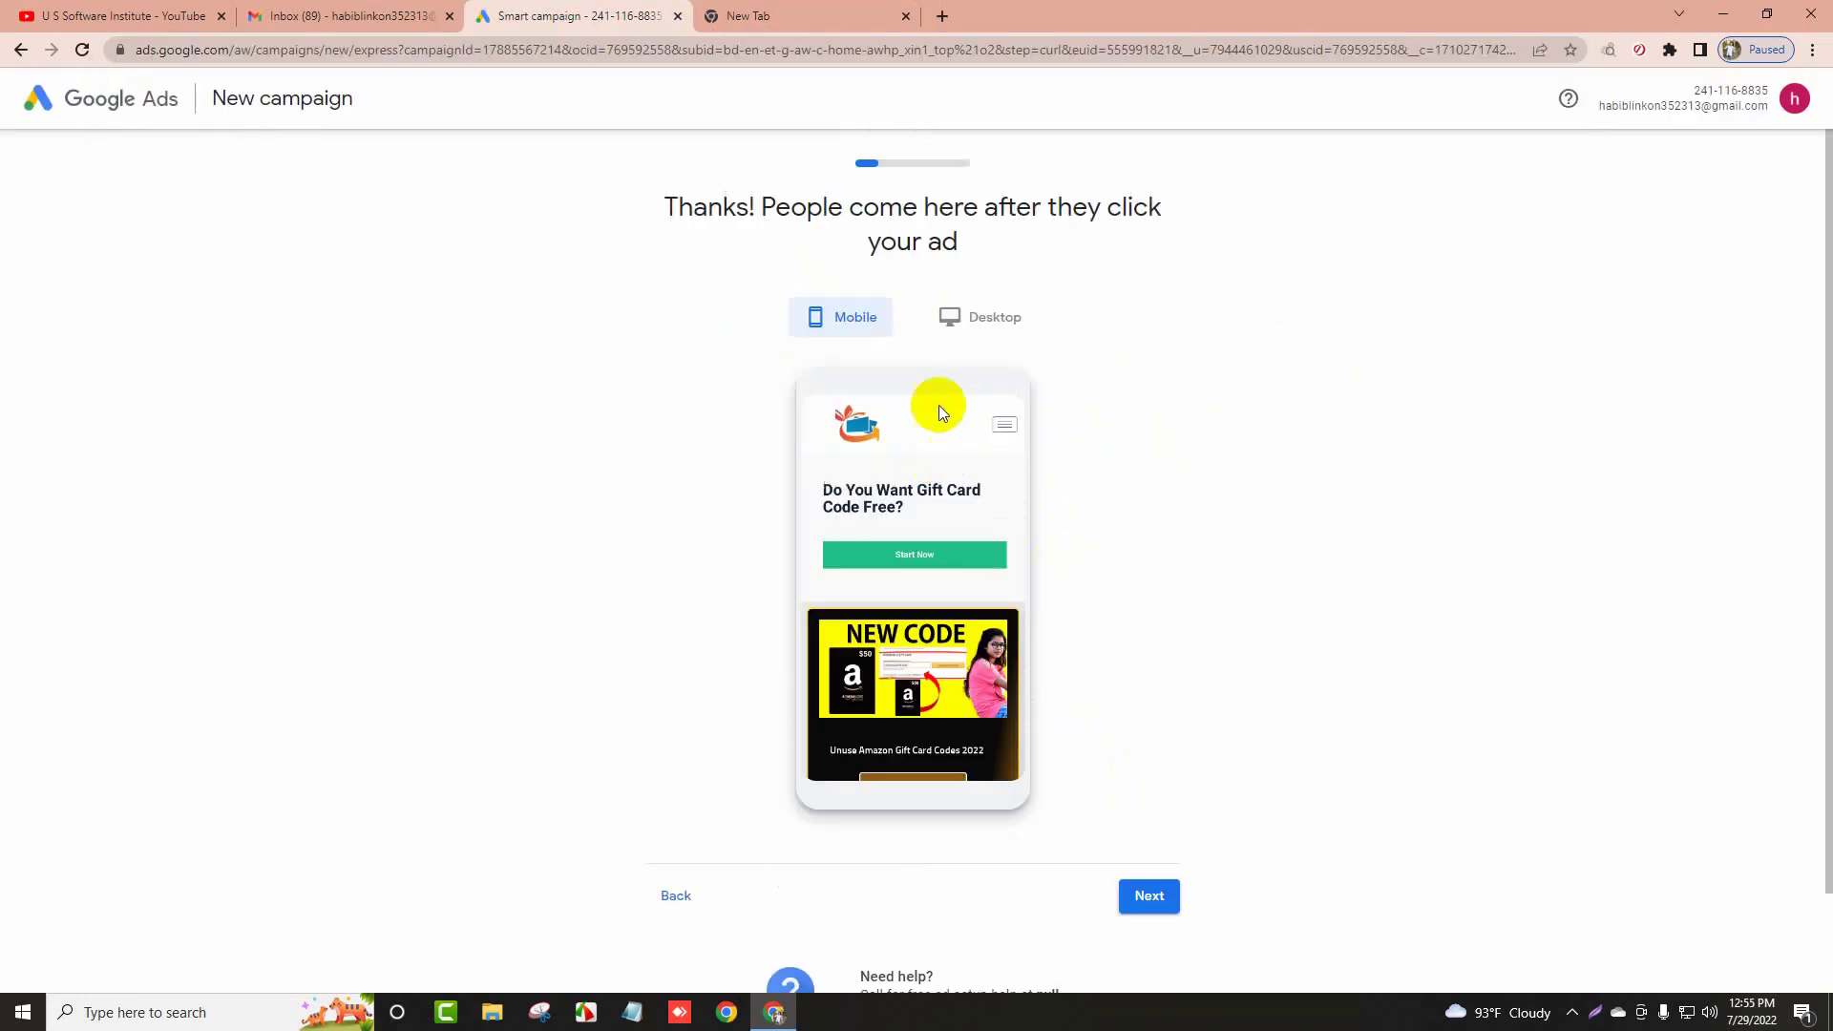
Preview the landing page on desktop and mobile, then confirm the website
left_click(957, 317)
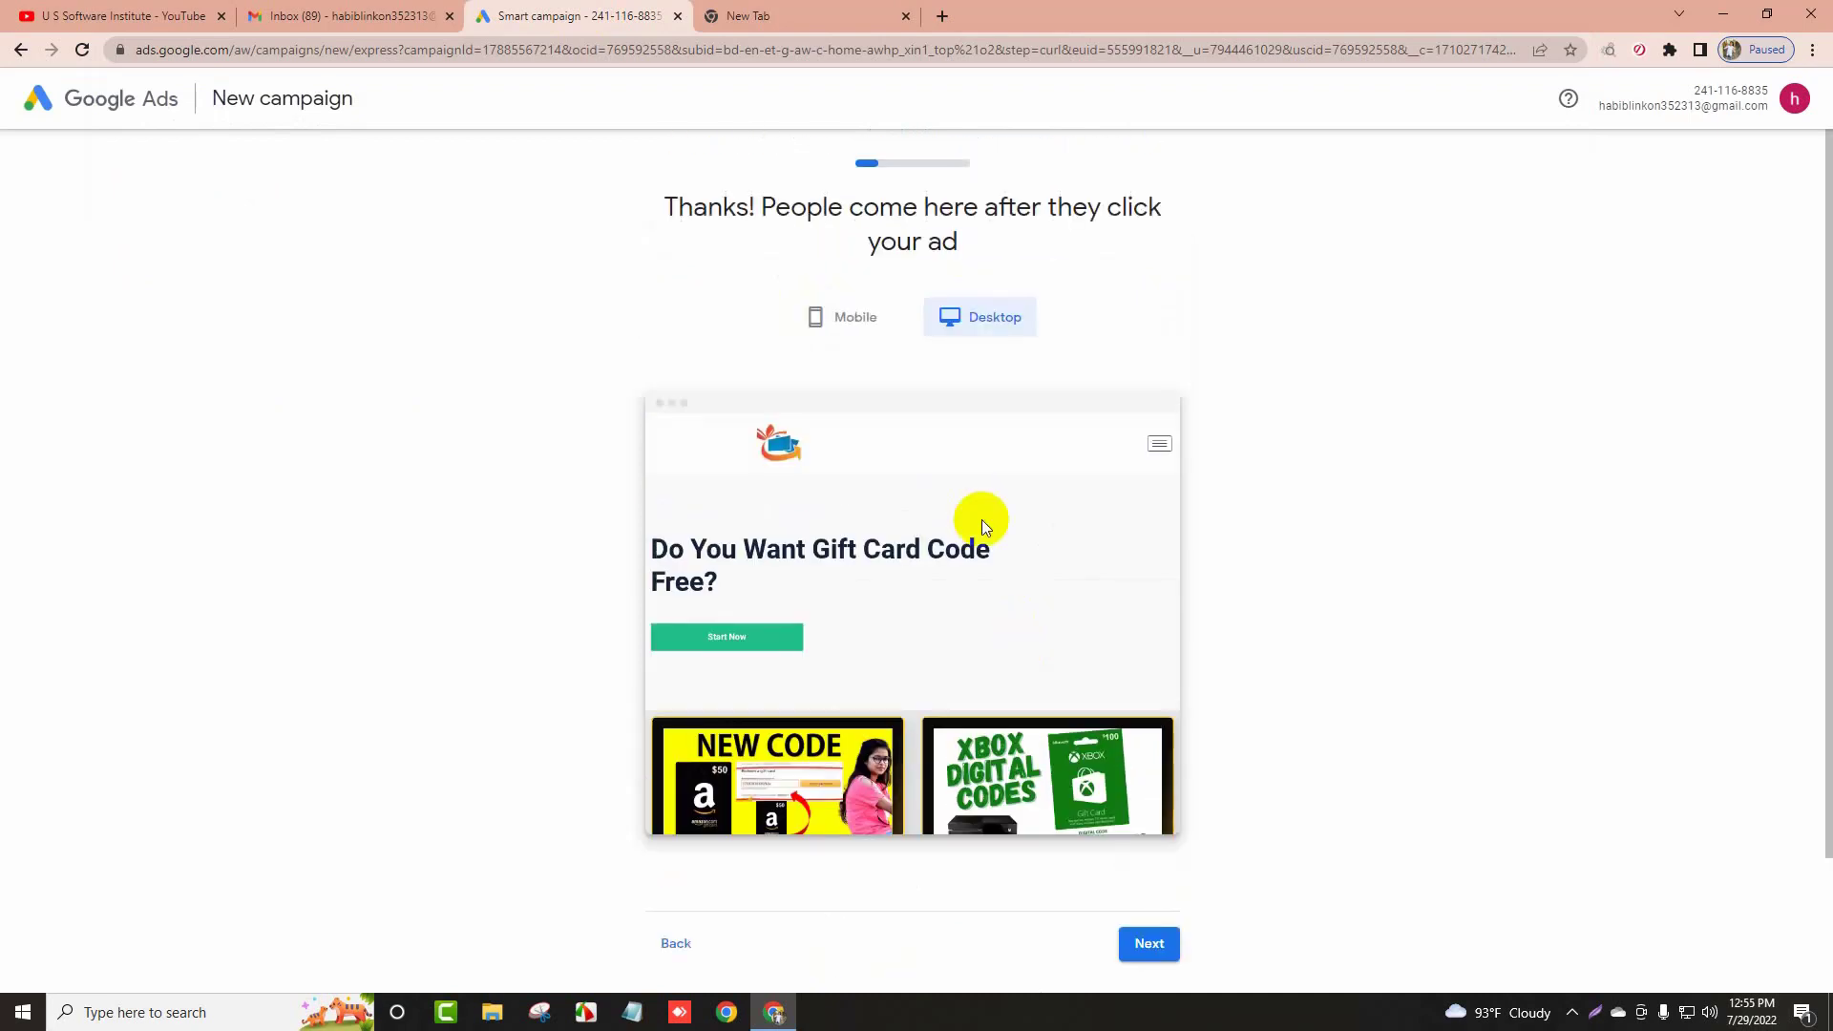
left_click(842, 320)
scroll(1072, 495, "down", 1)
left_click(1151, 781)
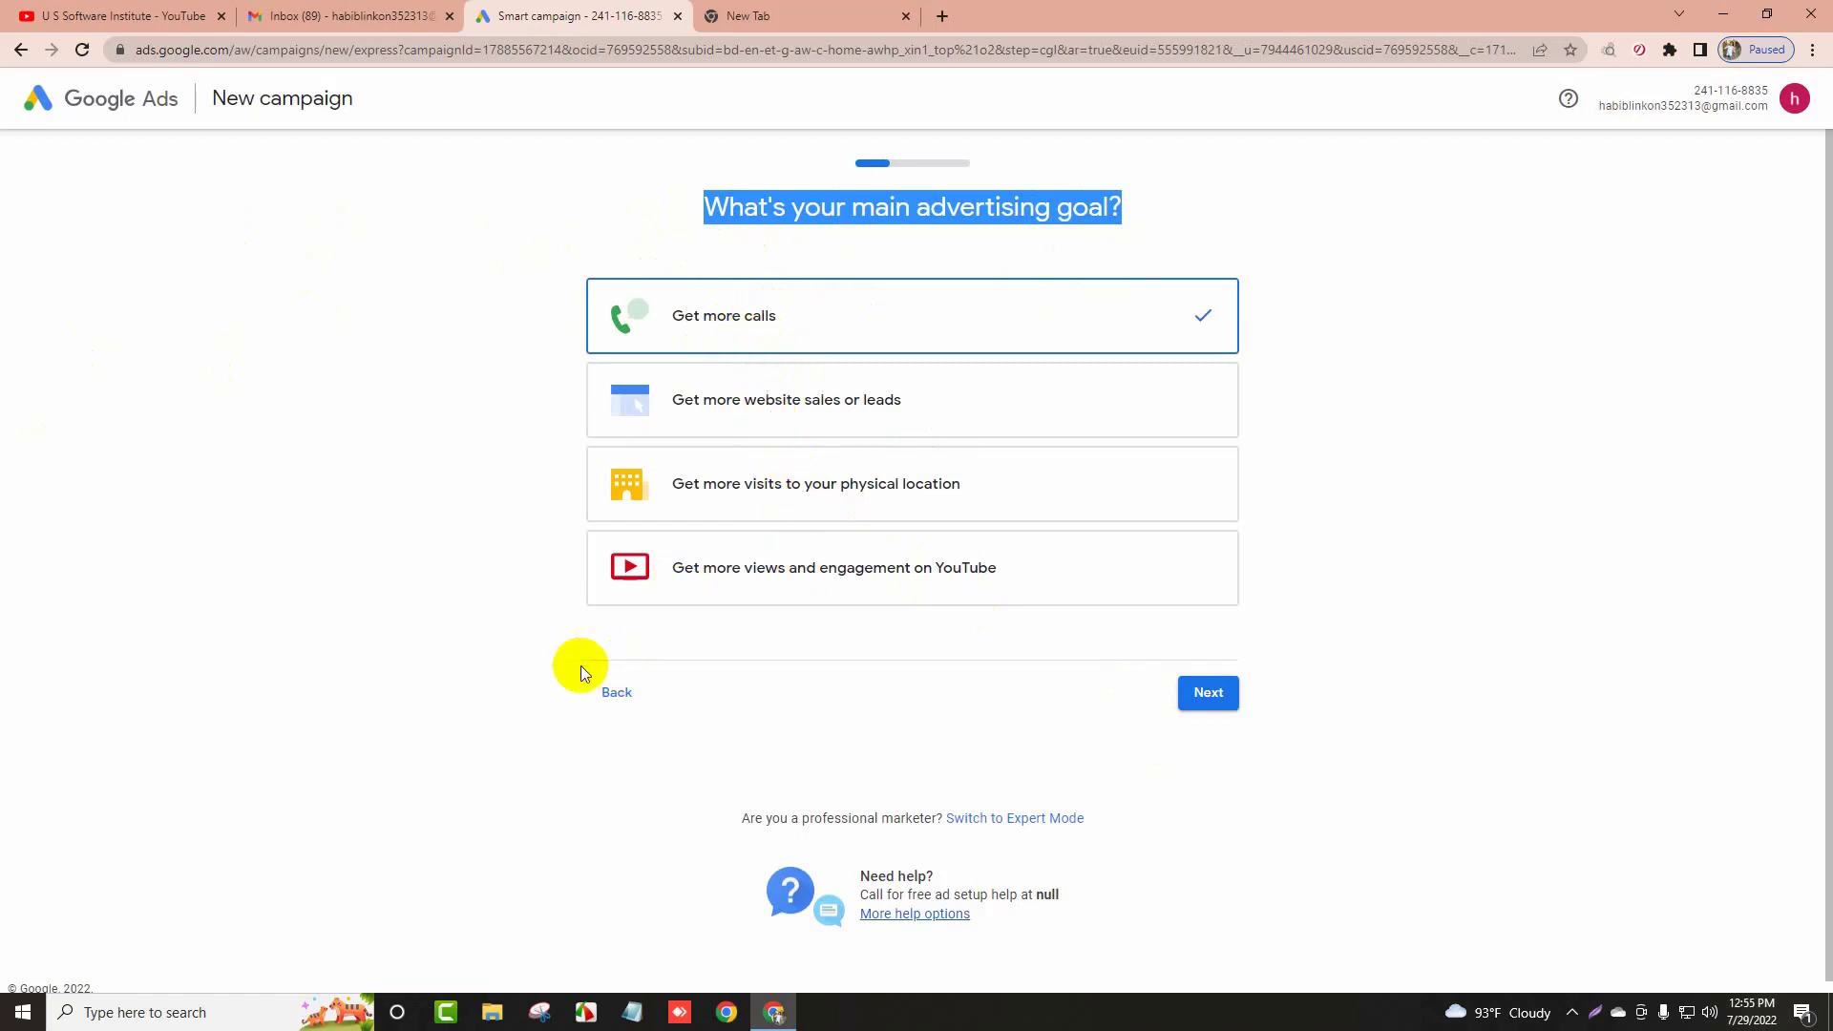
left_click(481, 468)
scroll(707, 401, "down", 1)
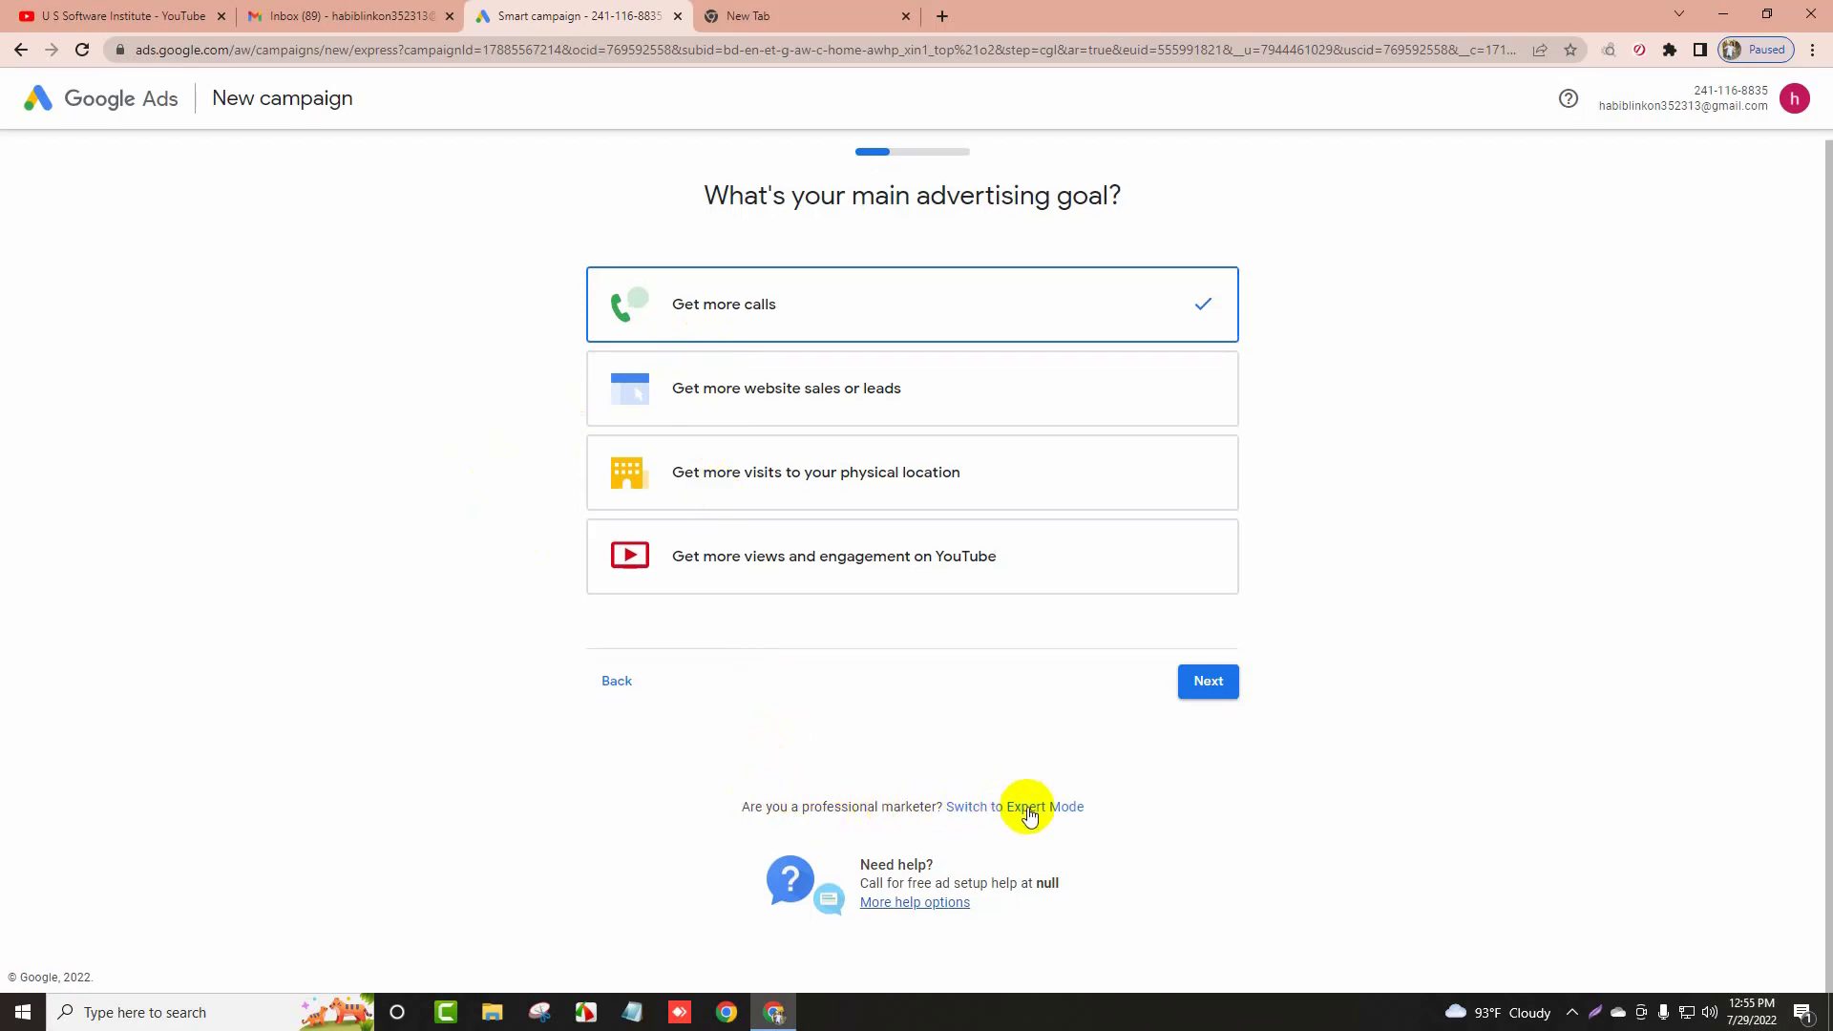
Switch to Expert Mode and choose to create the account without a campaign
left_click(1059, 811)
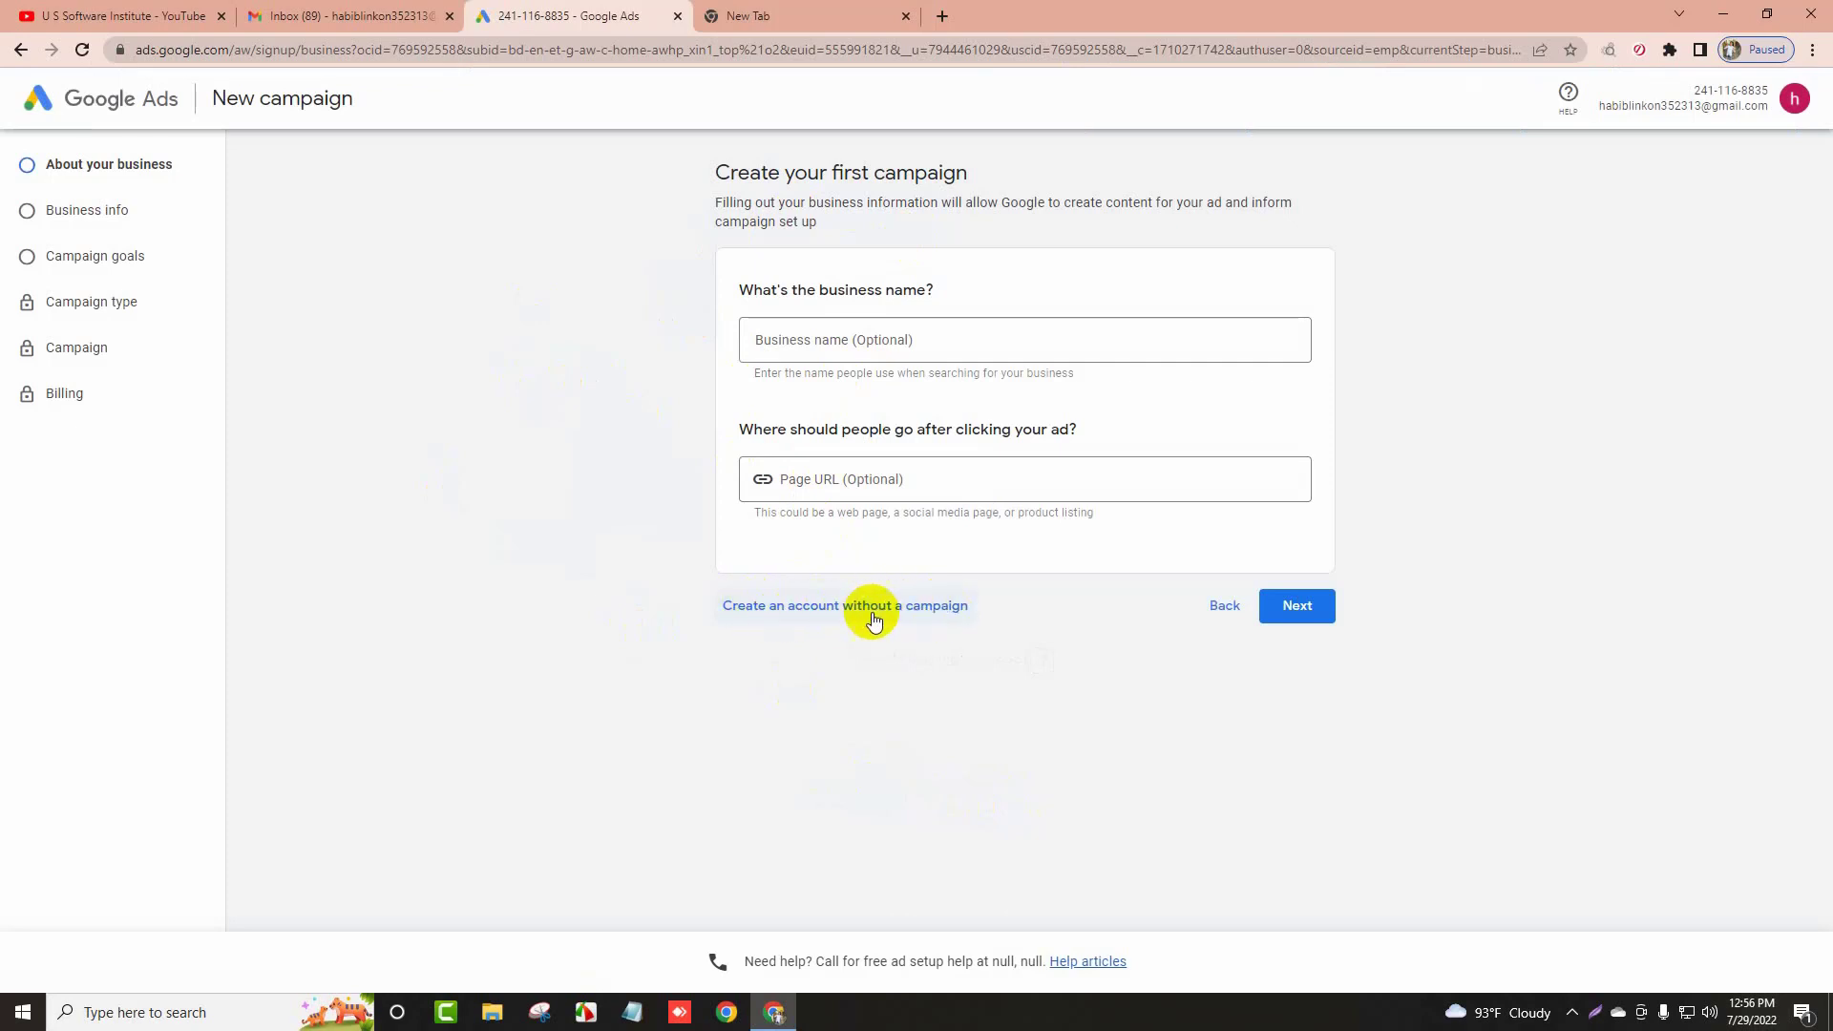
left_click(926, 609)
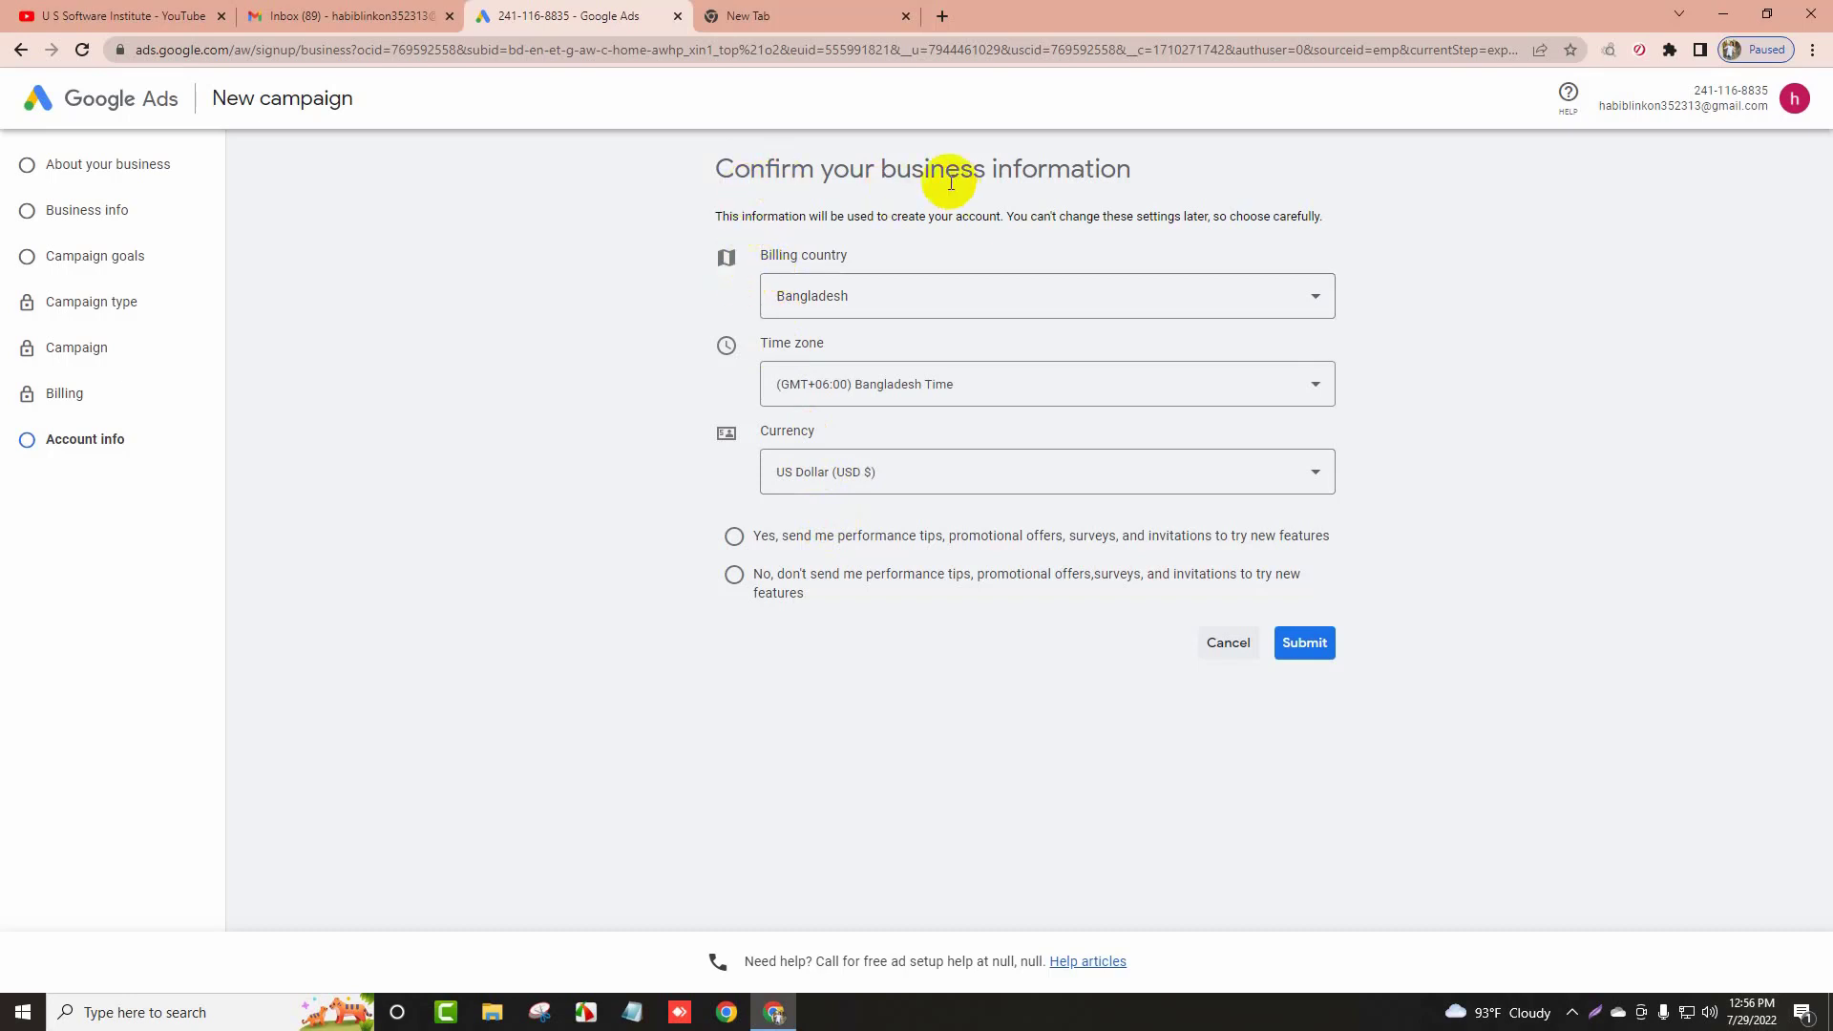
left_click_drag(767, 253, 872, 258)
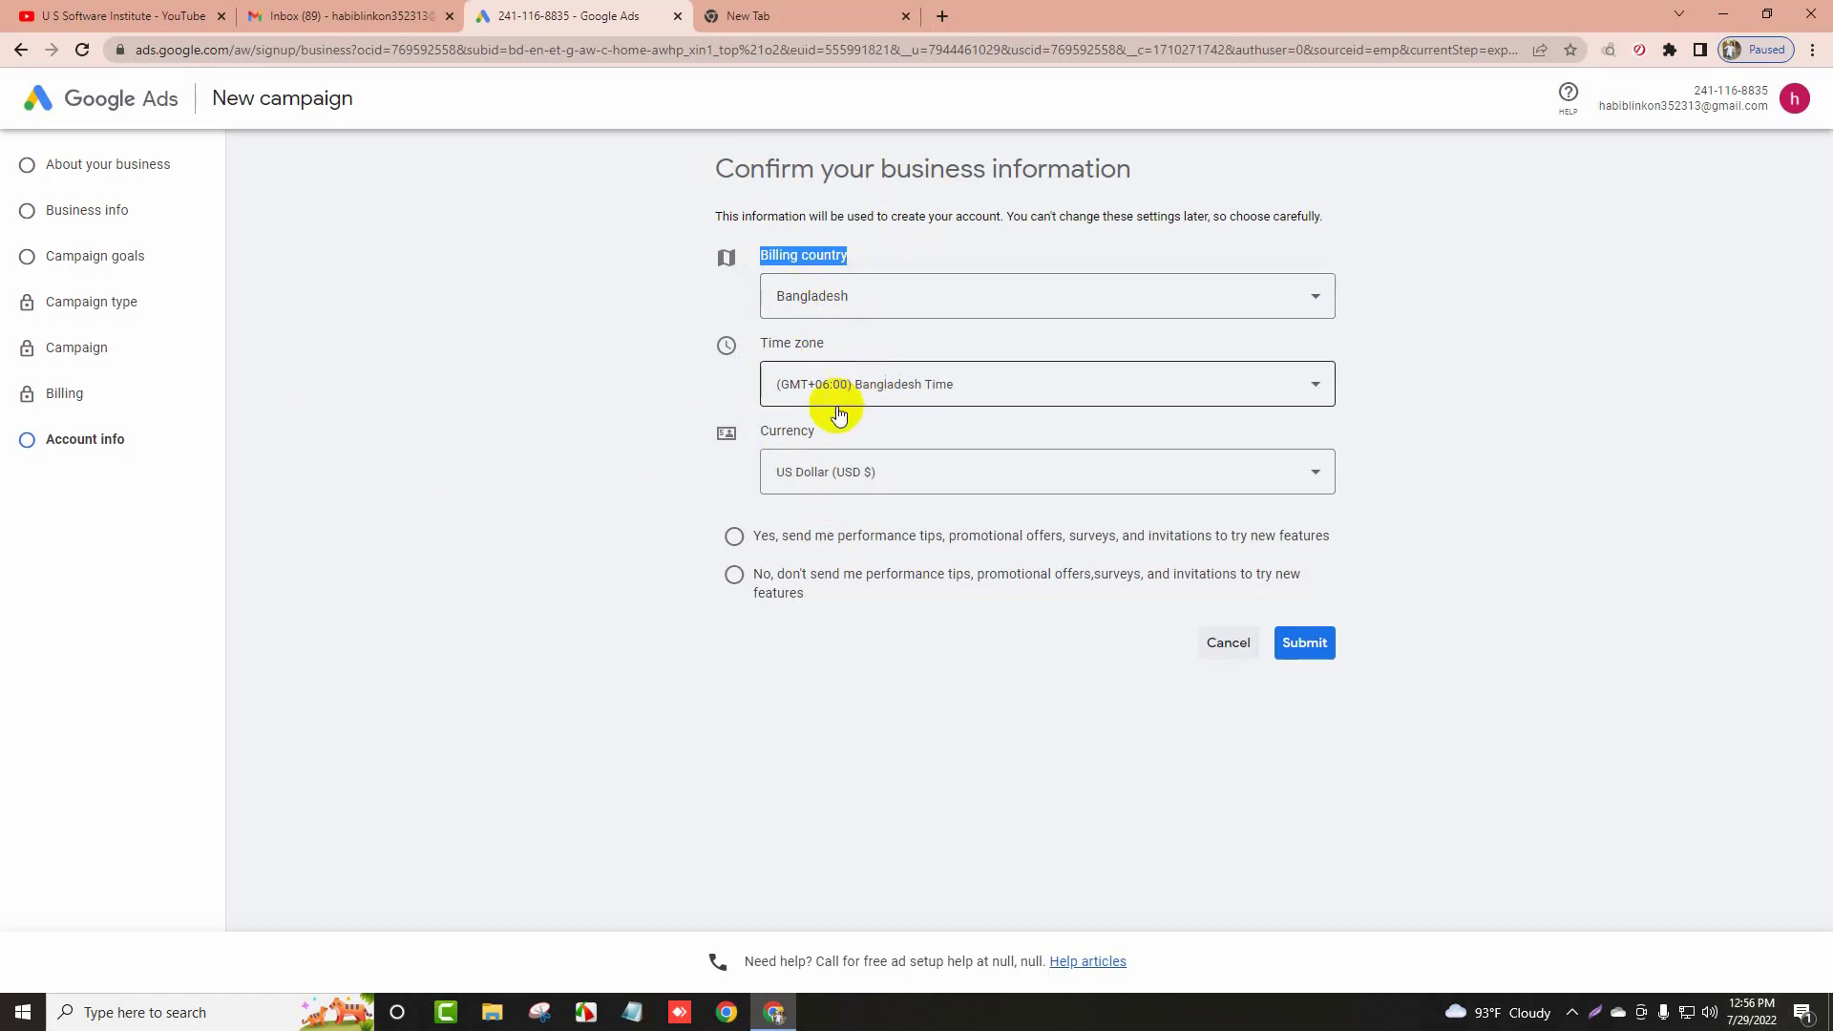
Keep US Dollar as currency, opt in to performance tips, and submit the account details
left_click(814, 462)
left_click(747, 482)
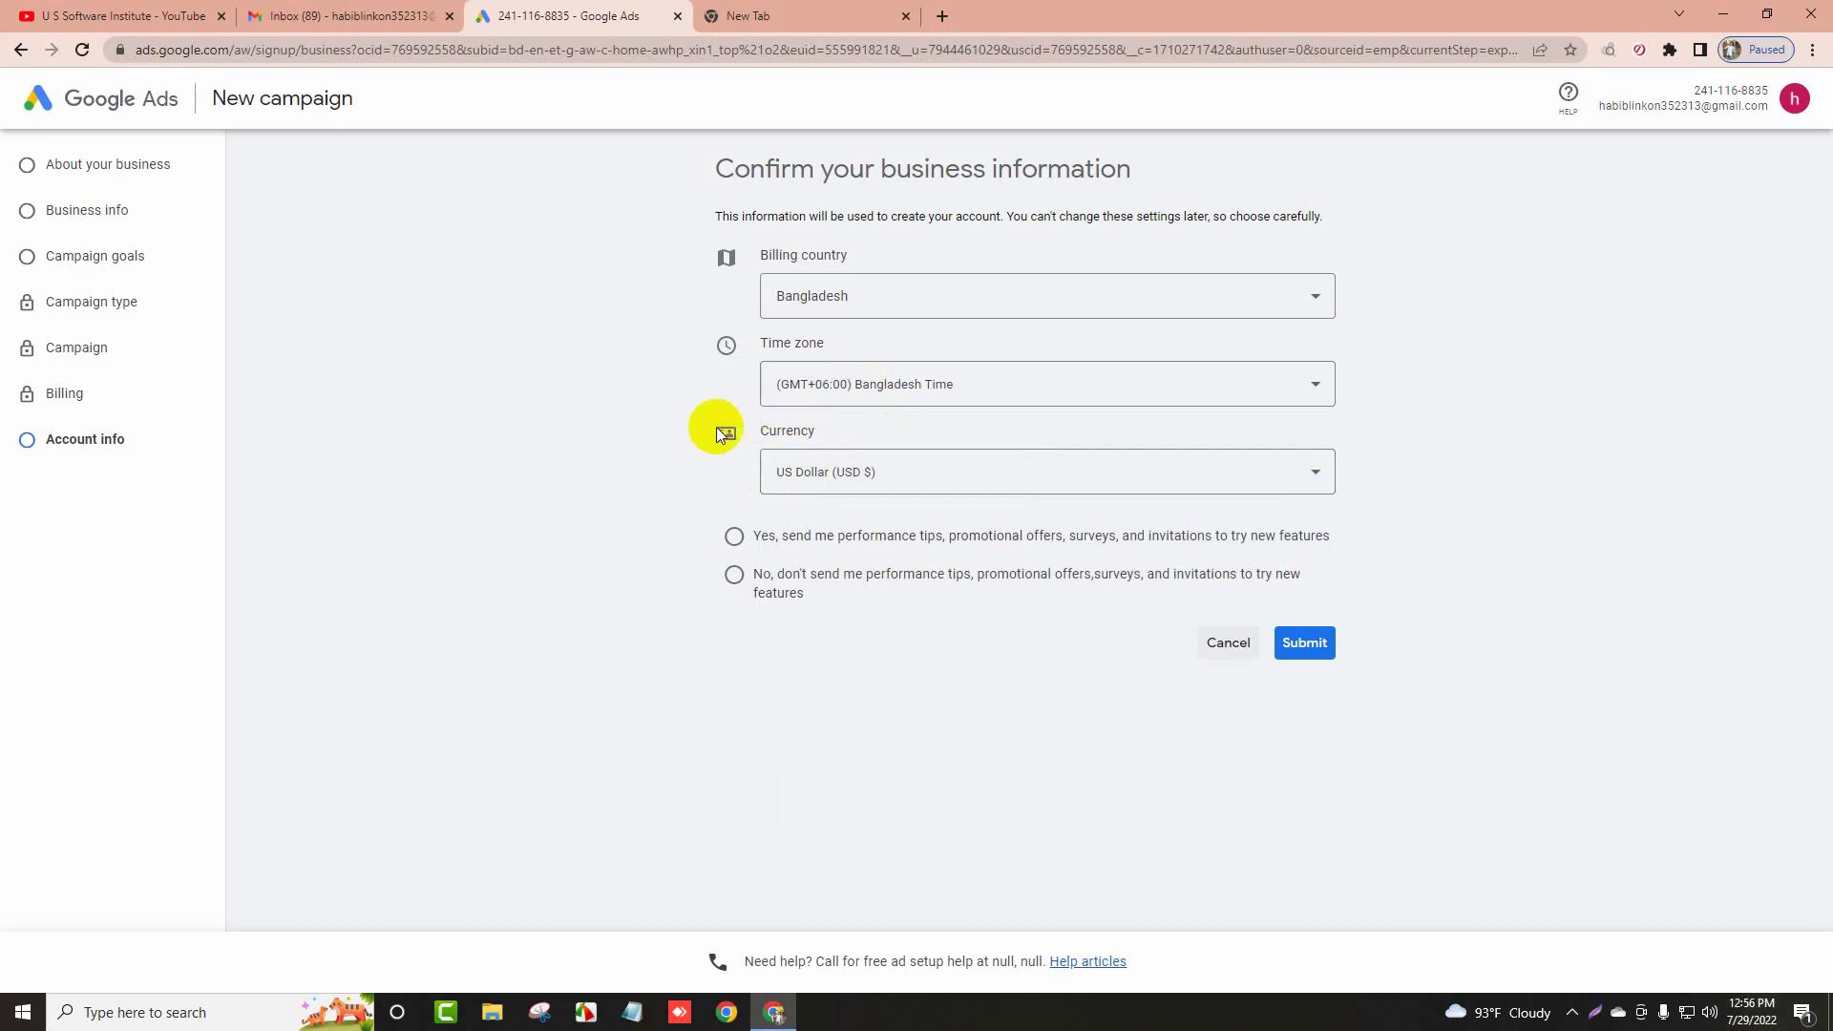
left_click(831, 480)
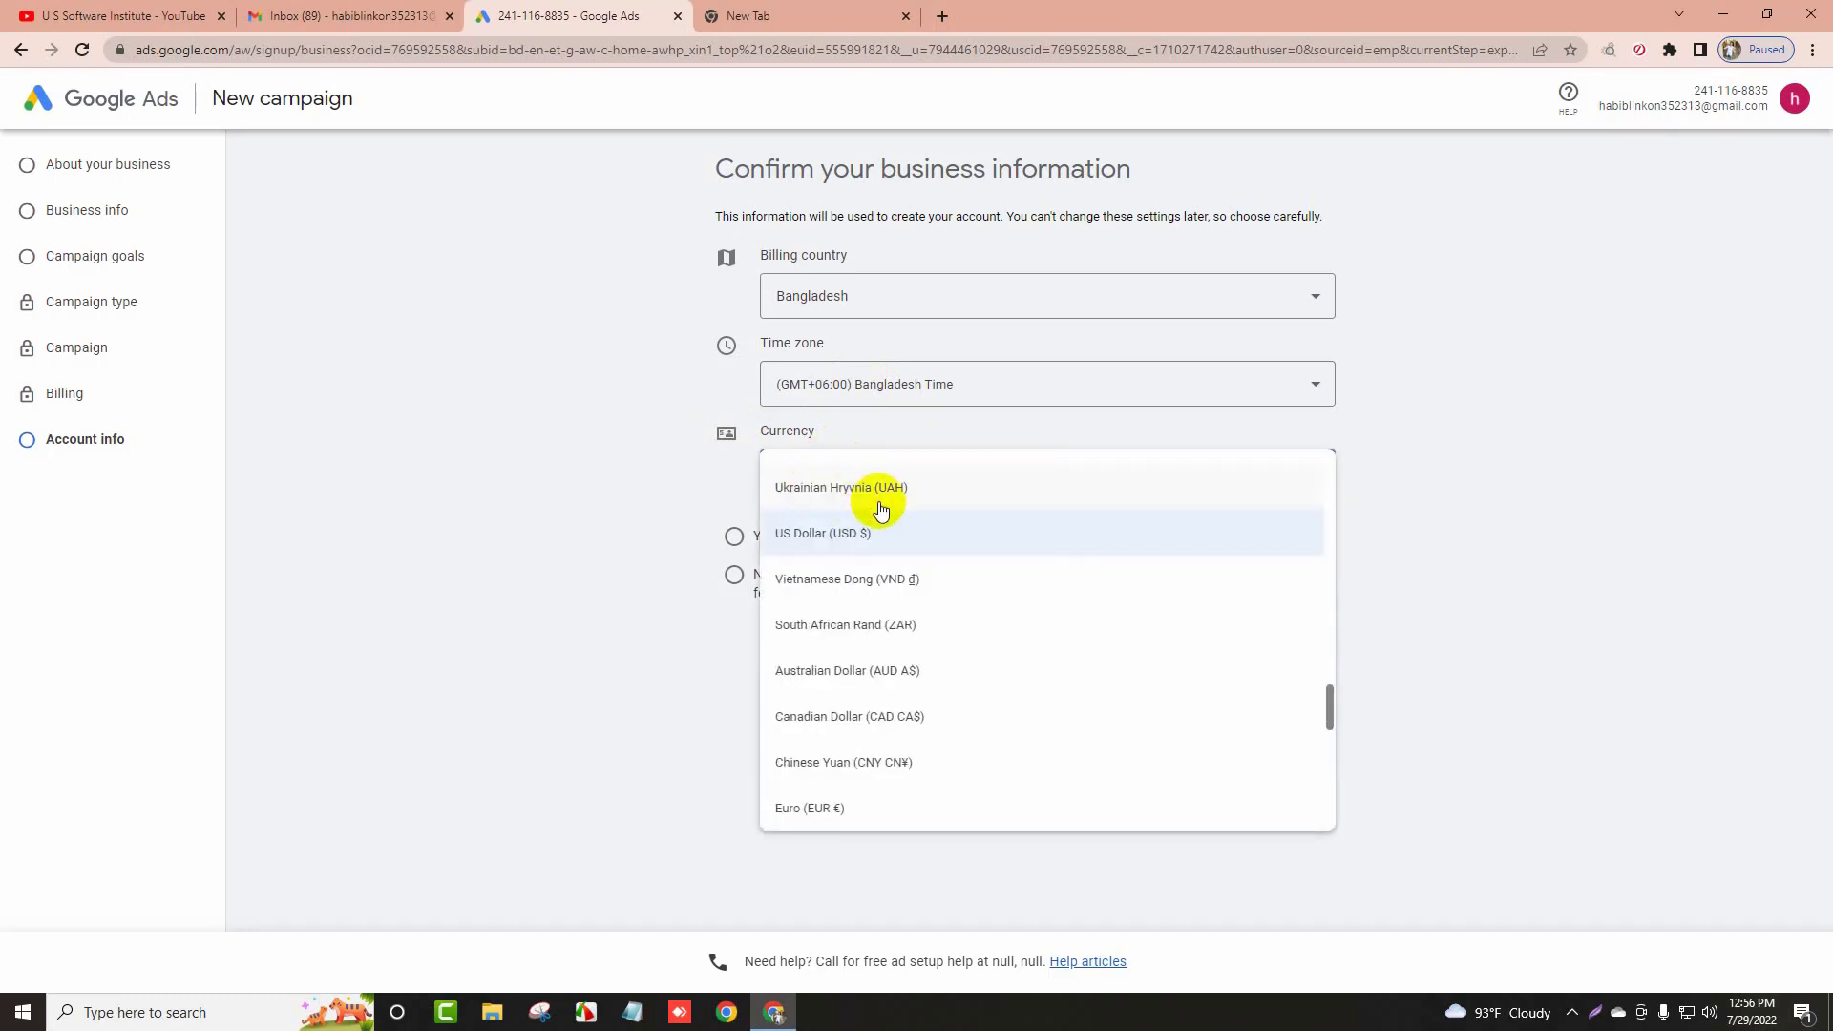
scroll(883, 544, "up", 10)
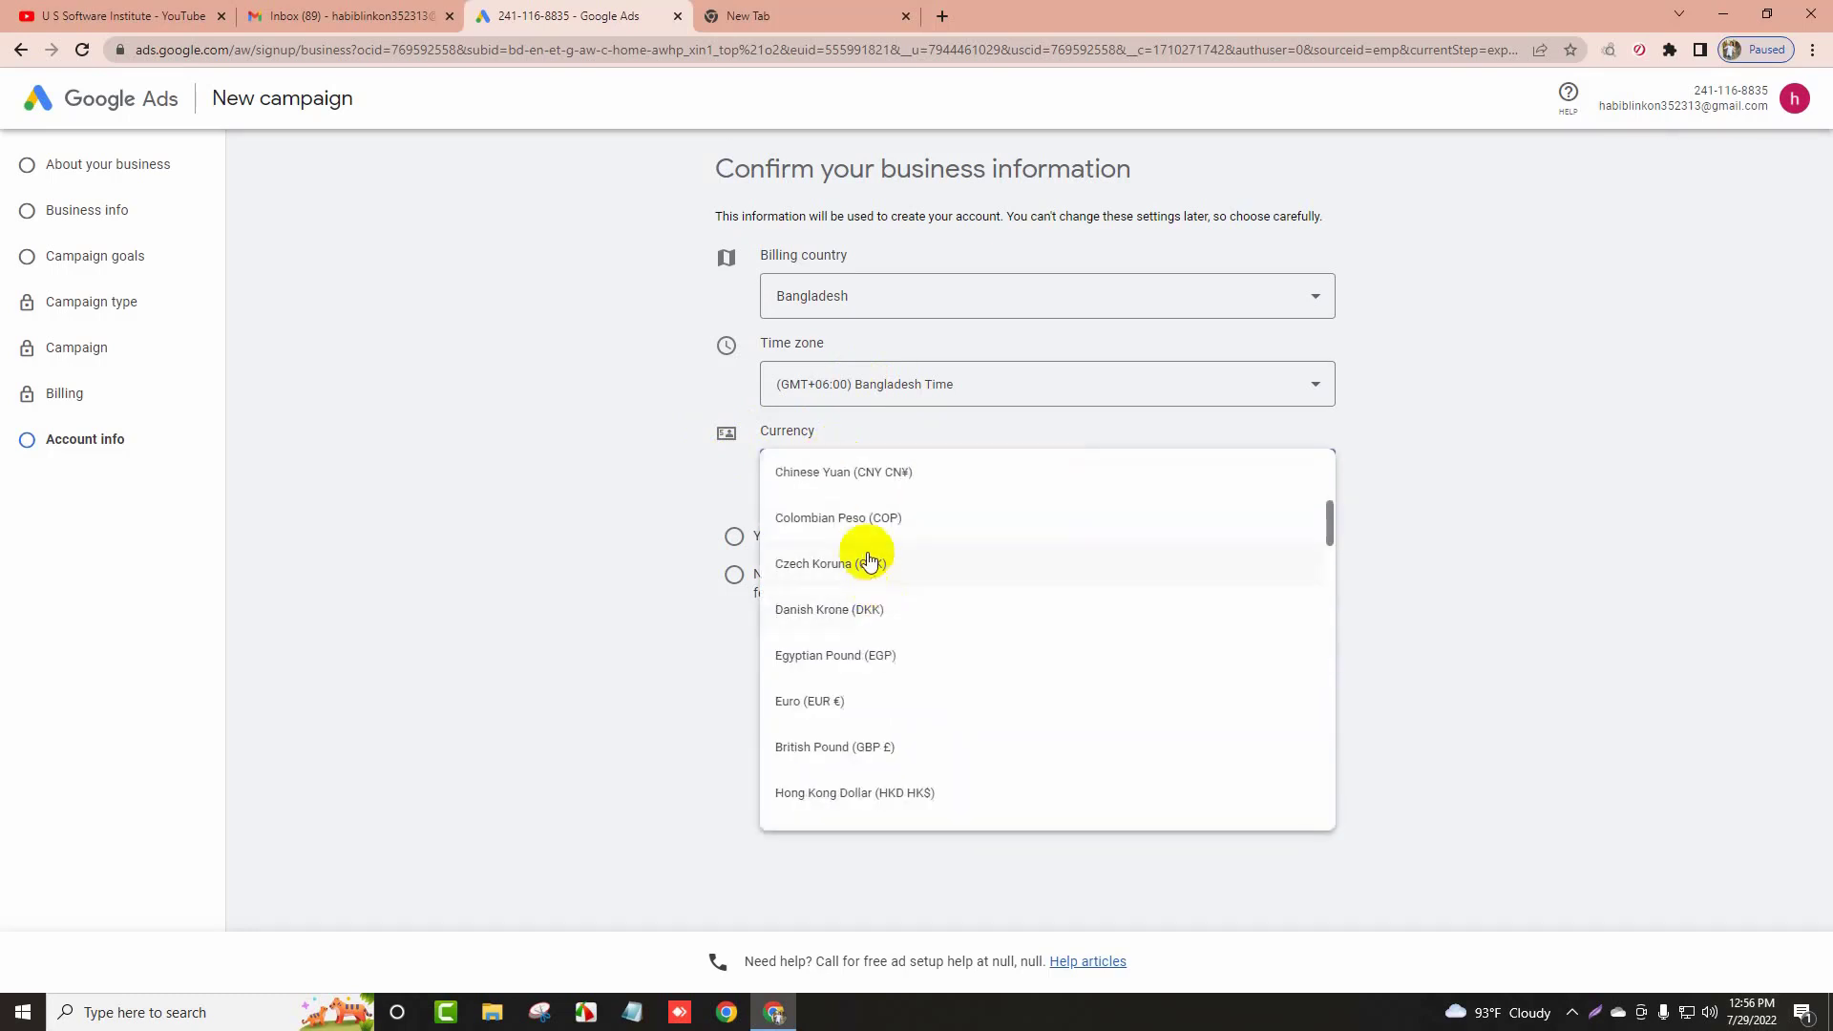
scroll(849, 626, "down", 10)
scroll(873, 627, "up", 10)
left_click(640, 499)
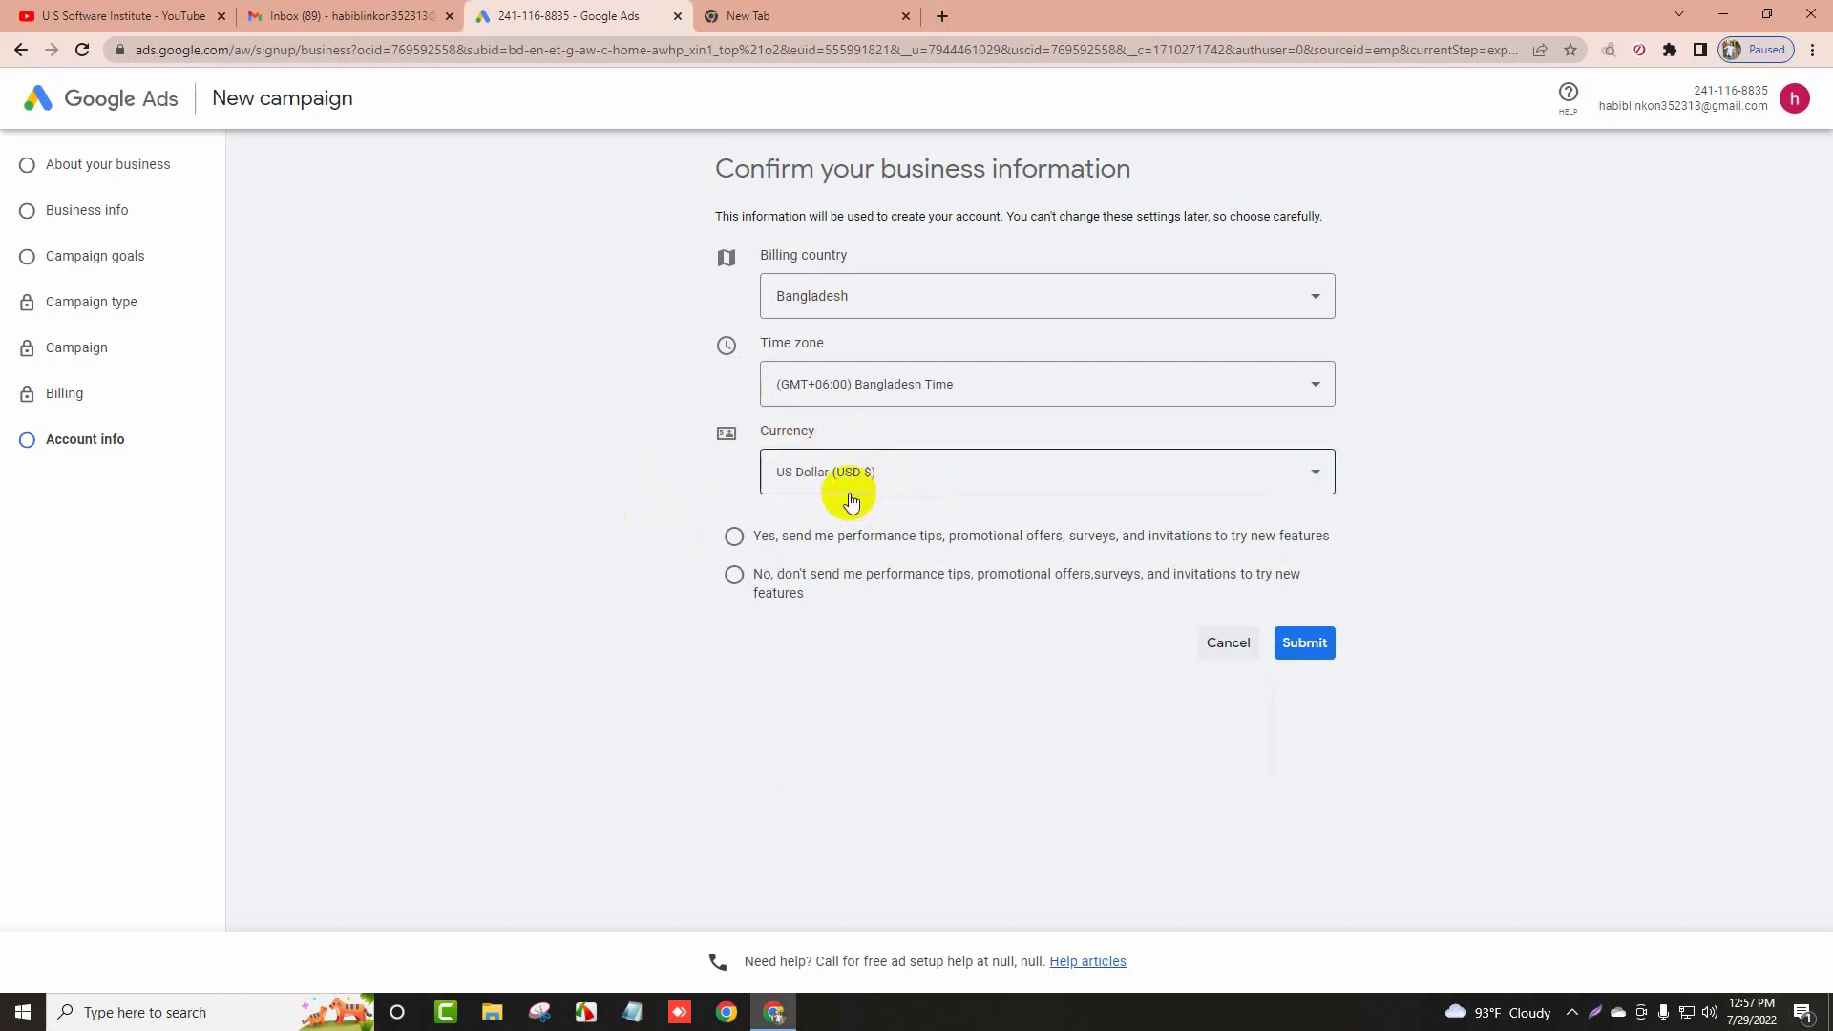
left_click(807, 535)
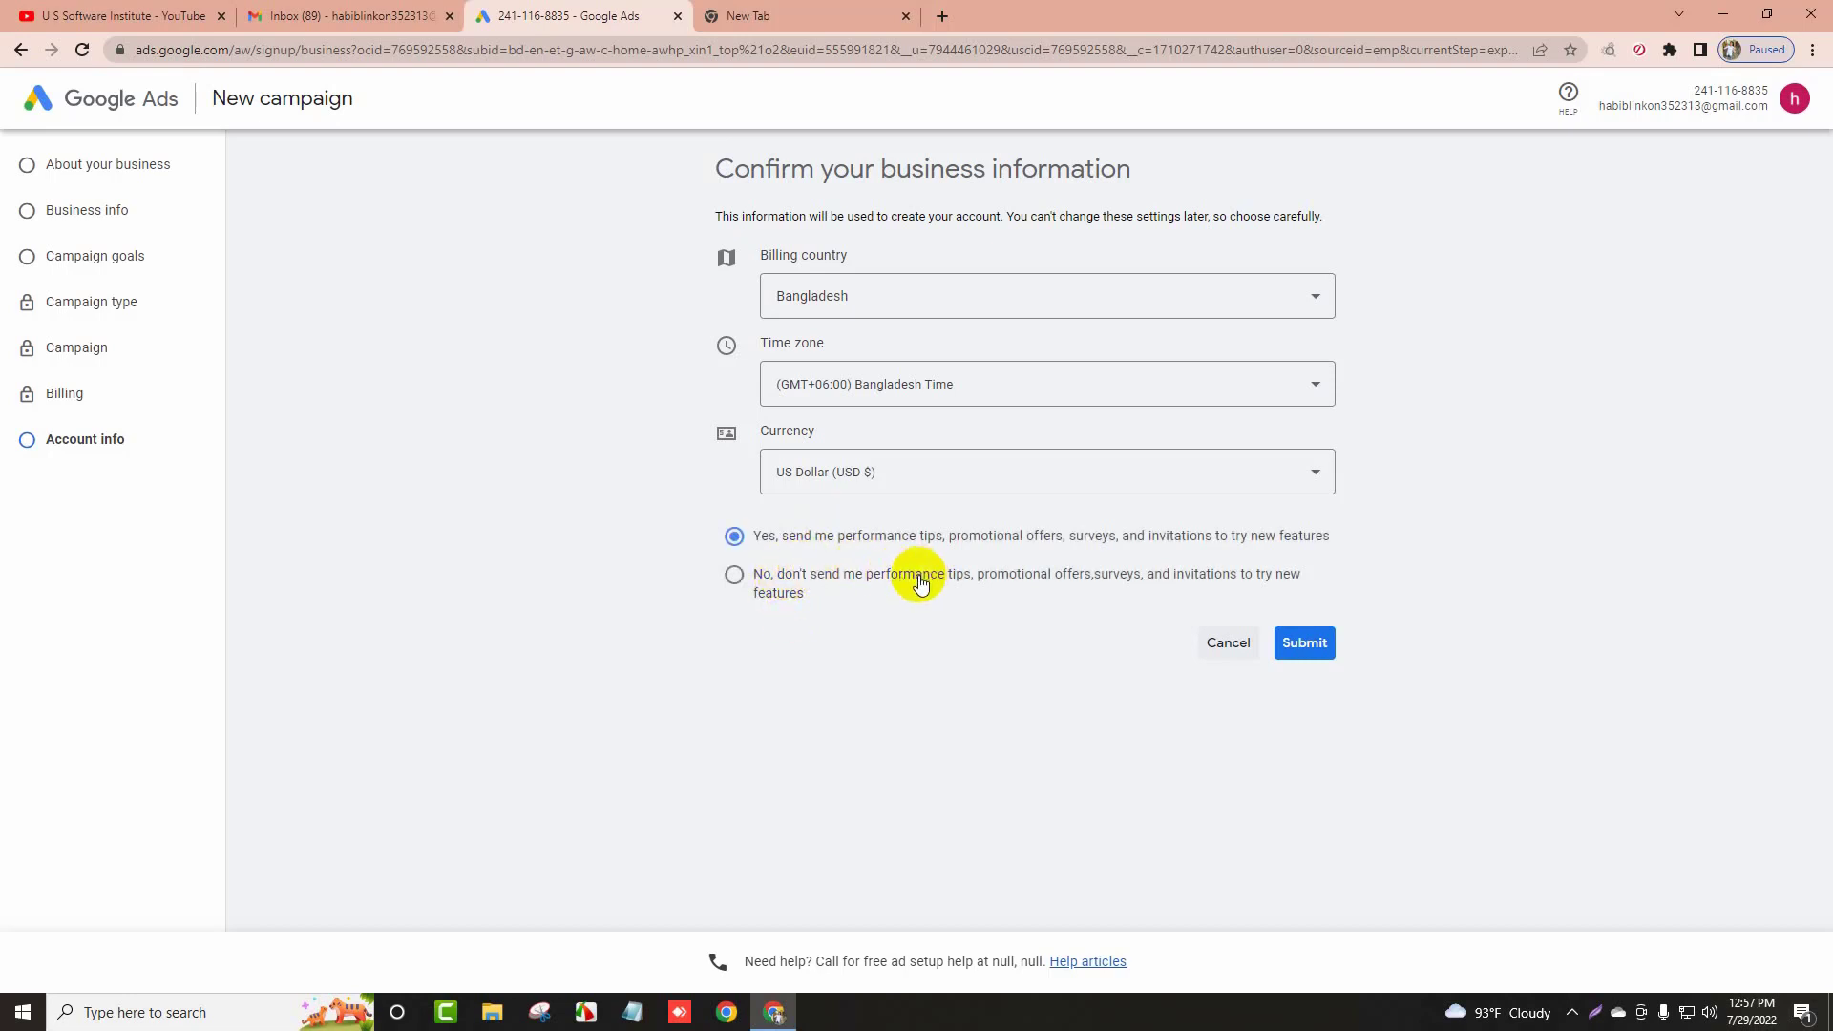
left_click(1307, 644)
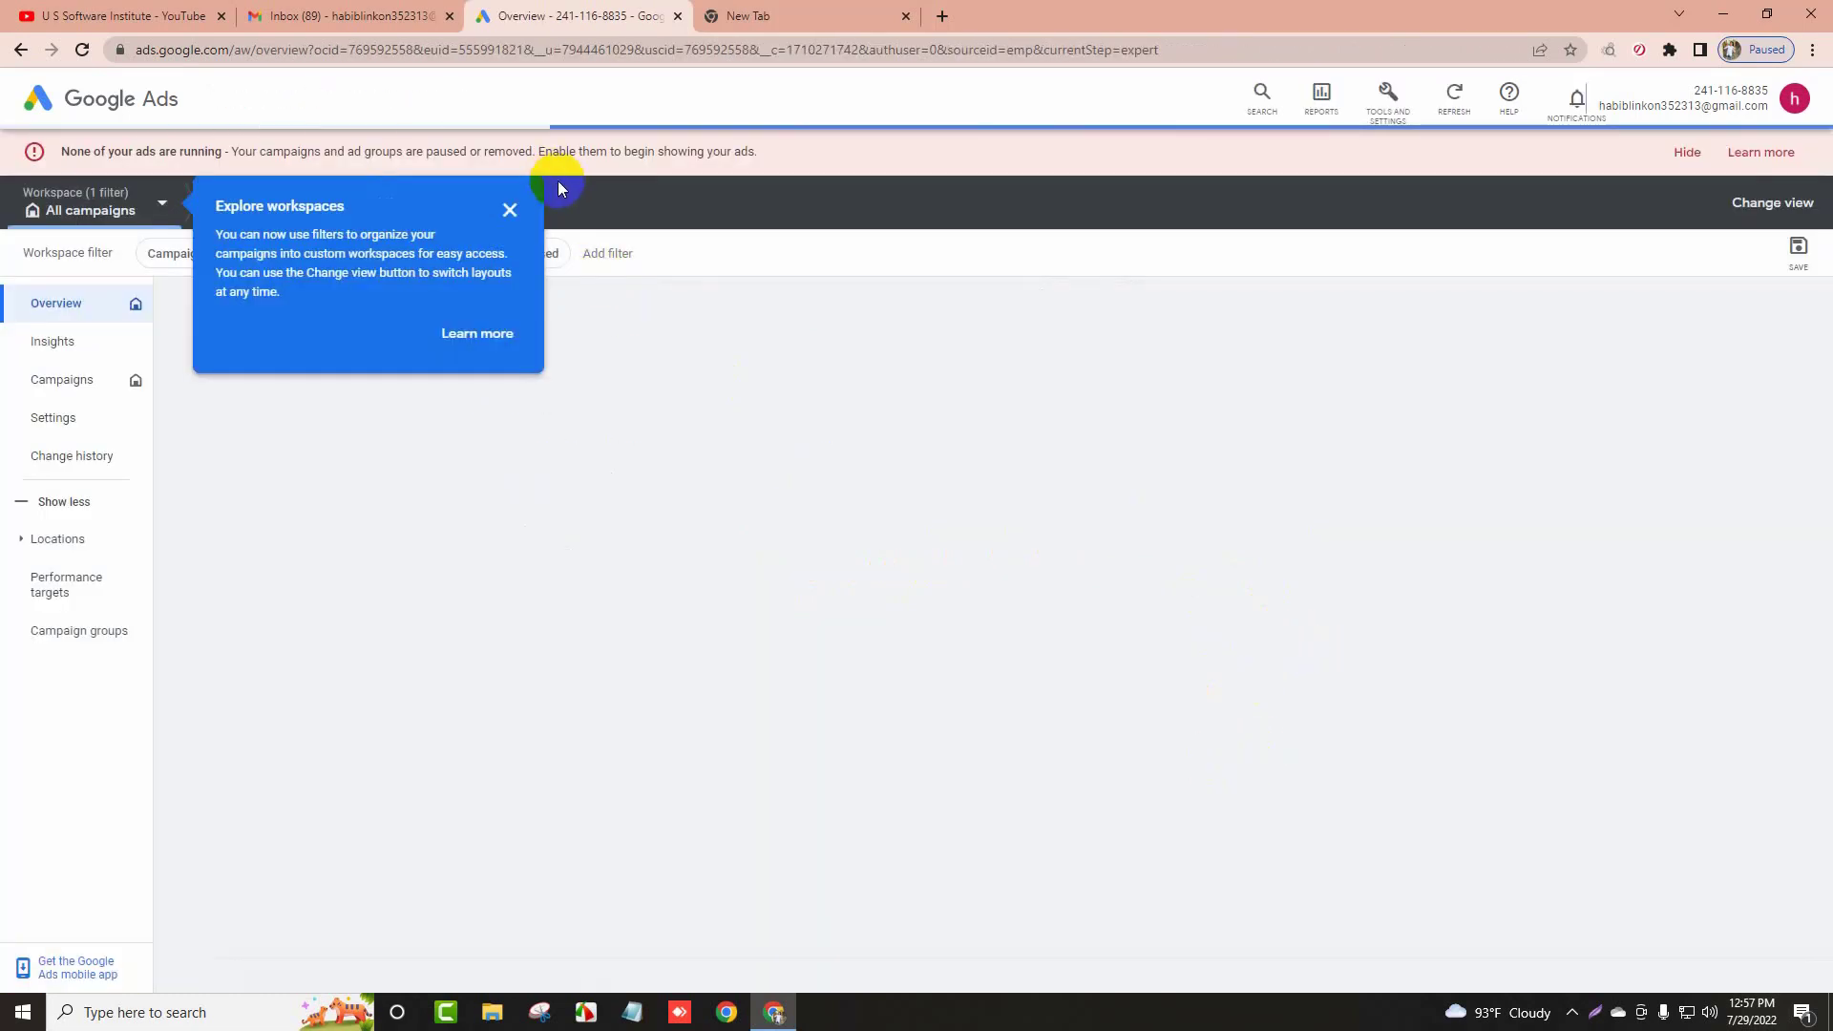
Dismiss the workspaces tip and open the Tools and Settings menu
left_click(510, 209)
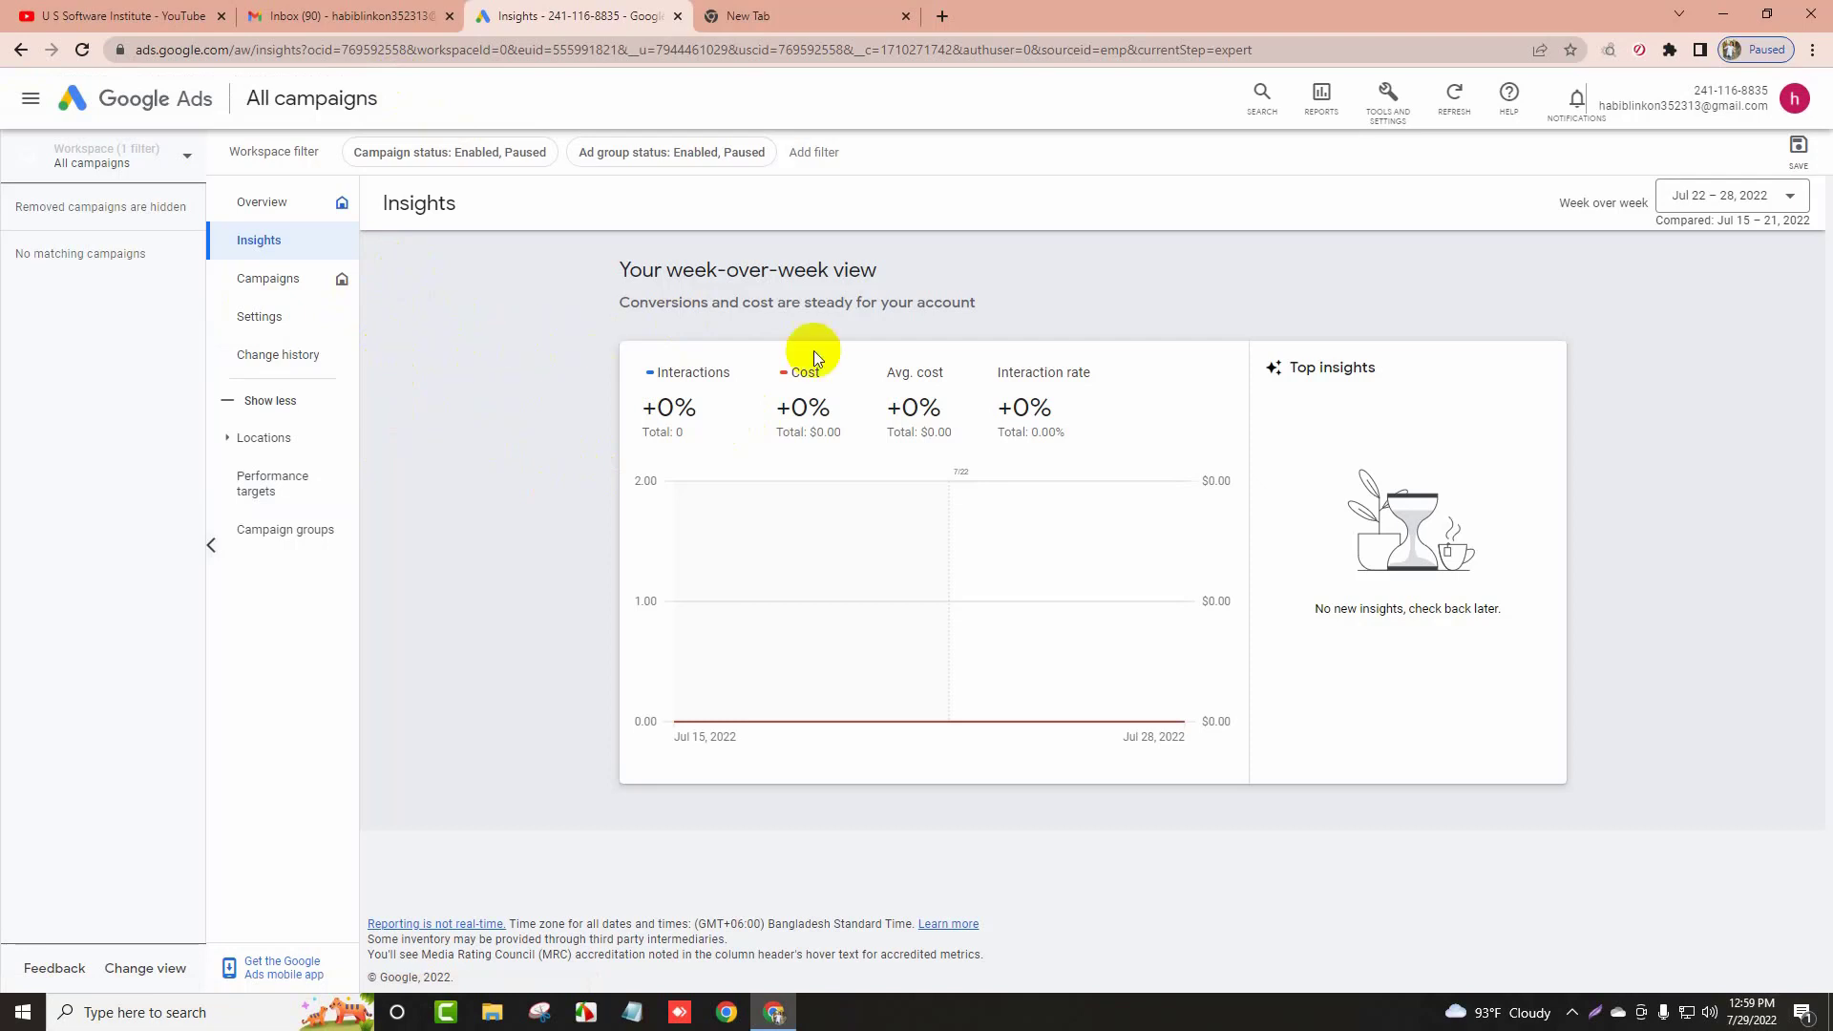
left_click(1392, 97)
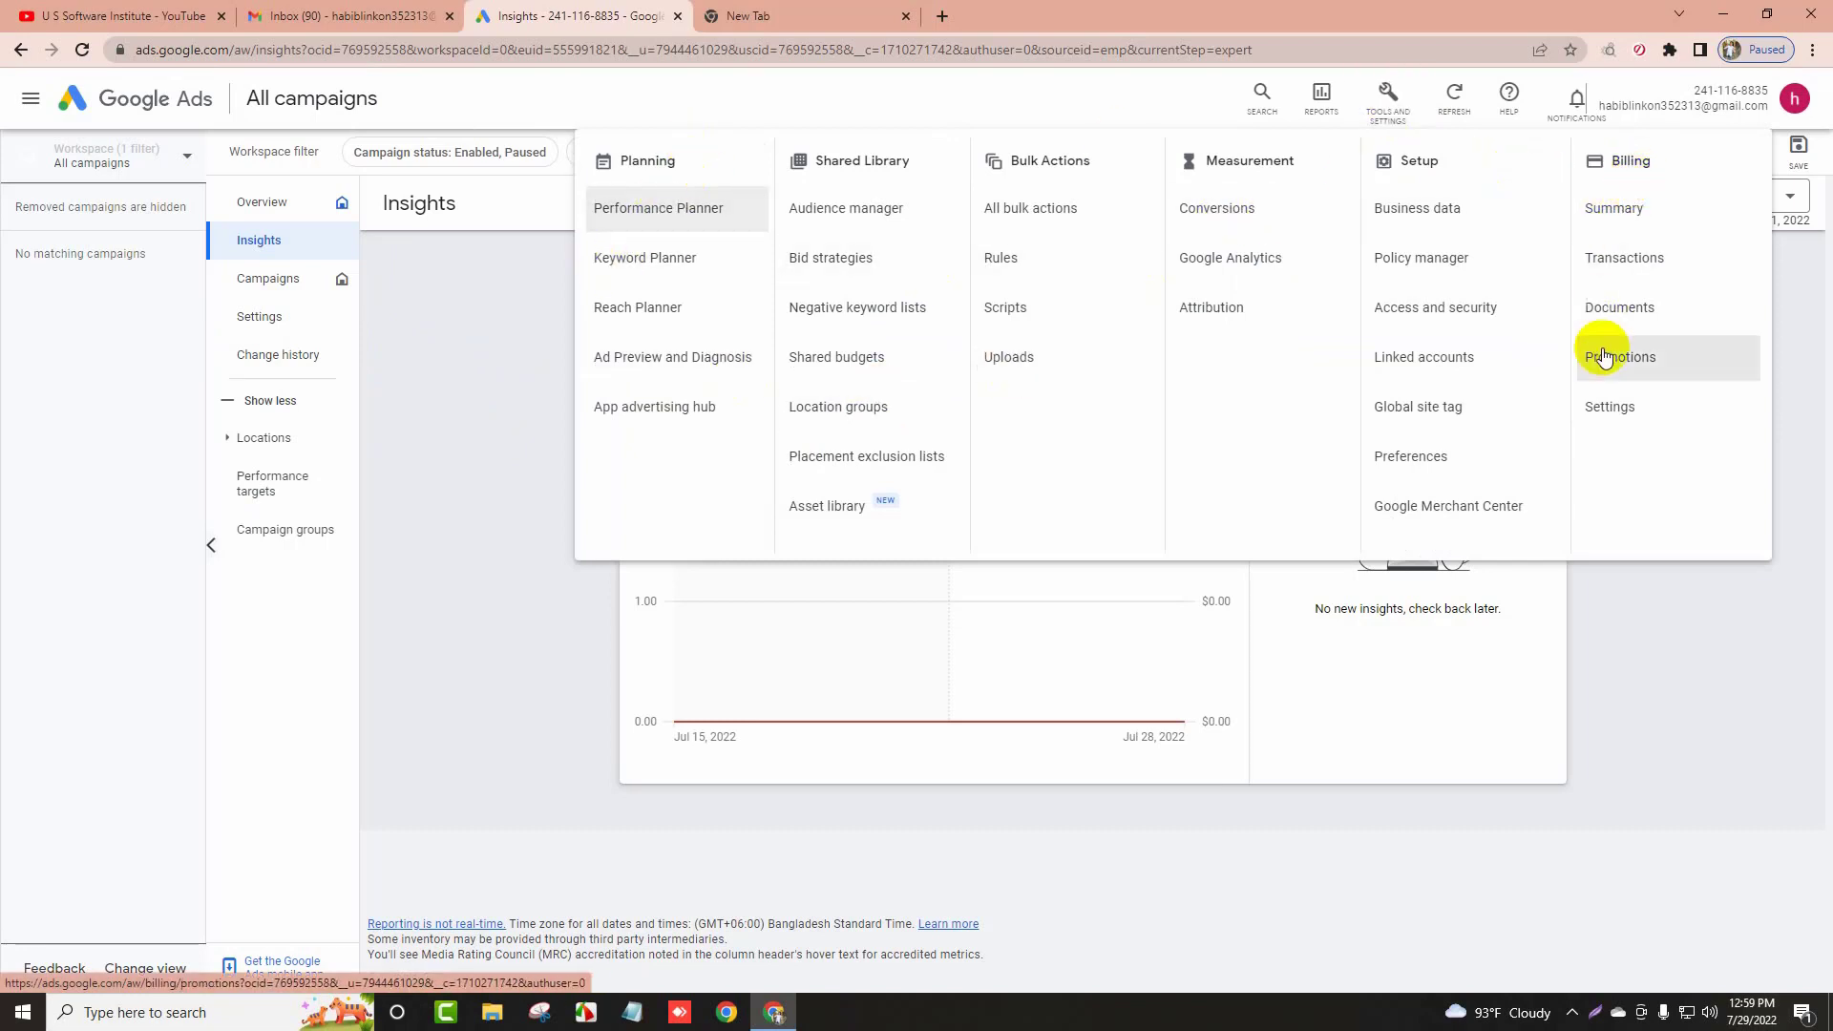
Go to Billing settings to start a new billing setup
left_click(1640, 420)
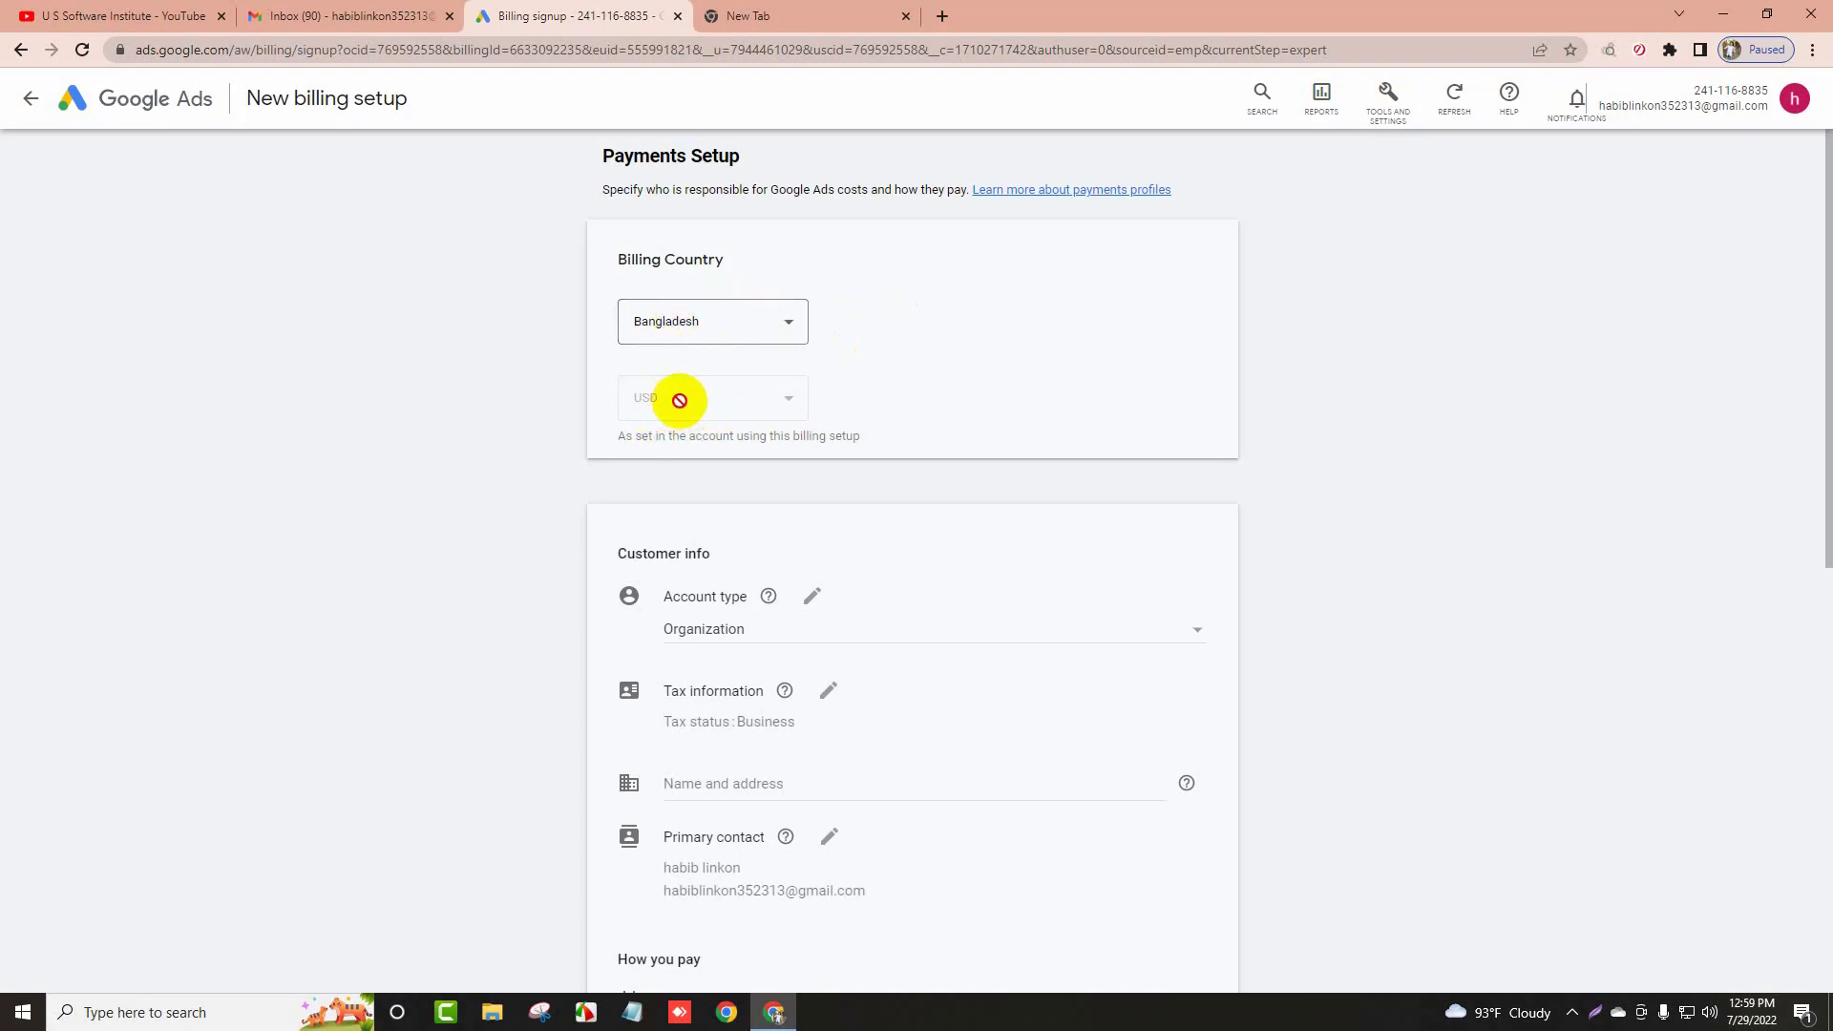
left_click_drag(634, 436, 847, 438)
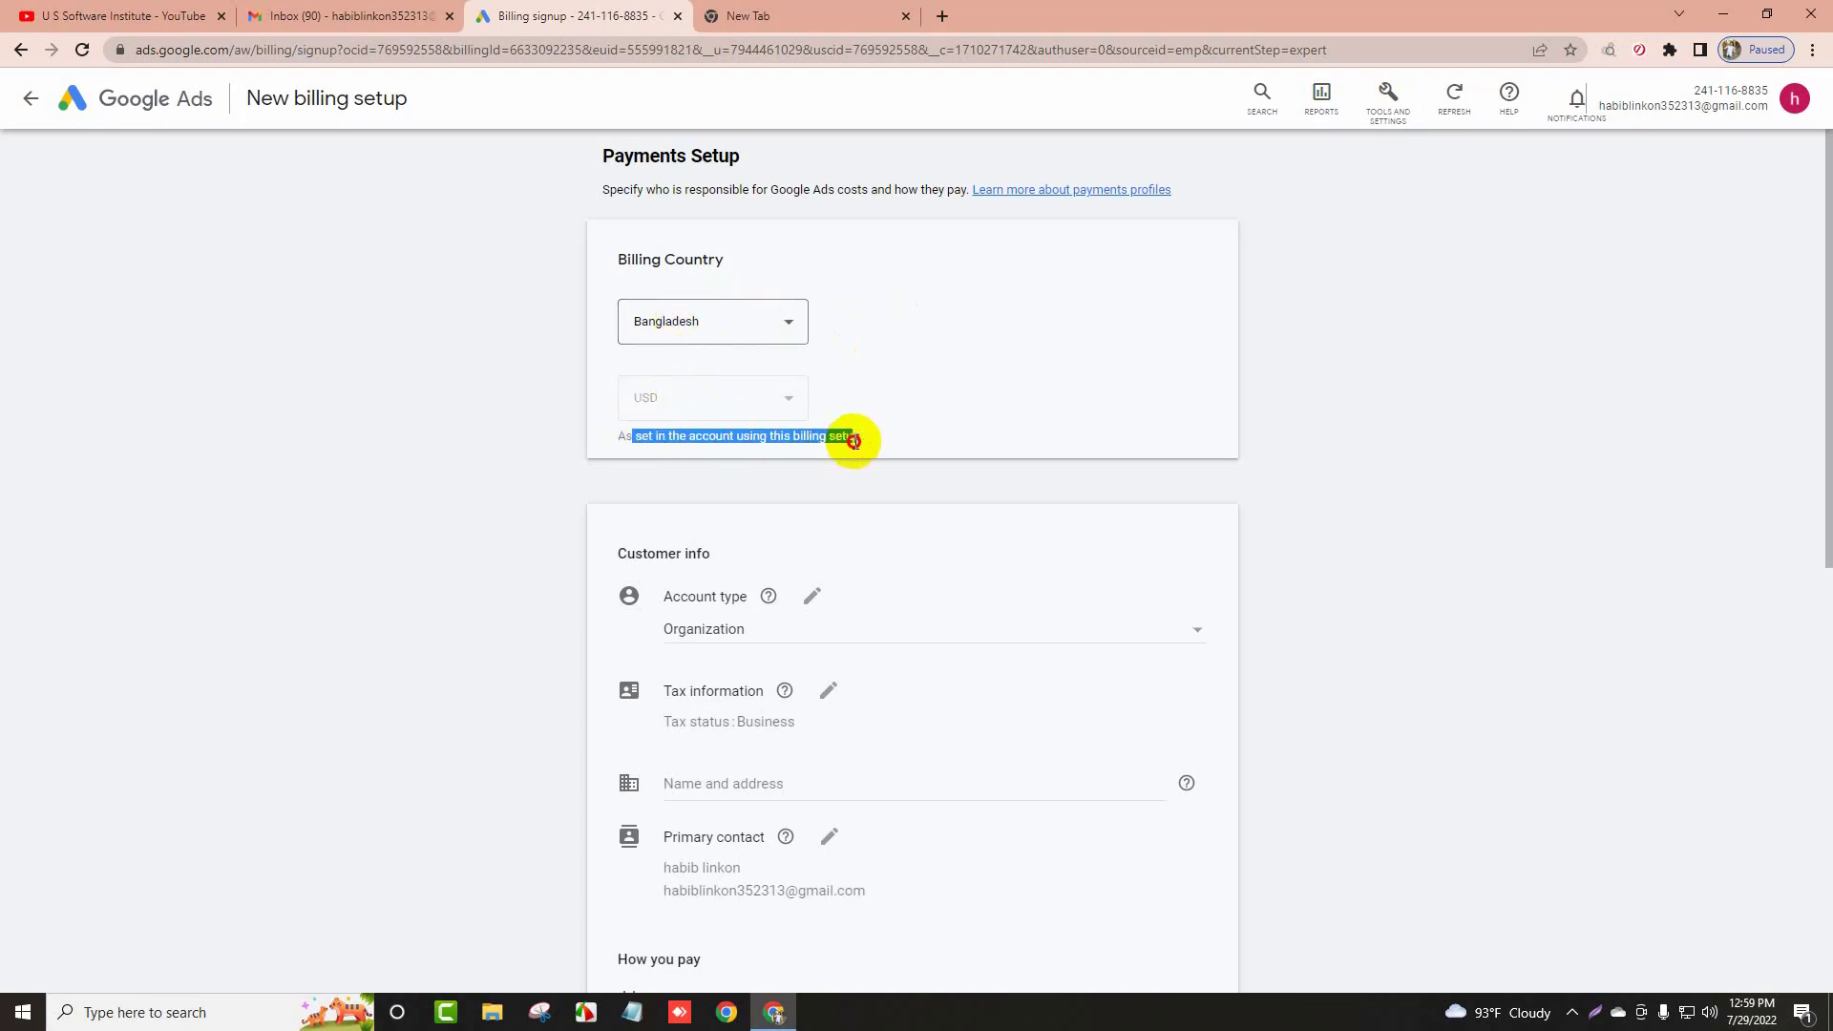
left_click(865, 432)
scroll(936, 394, "down", 2)
scroll(936, 394, "down", 1)
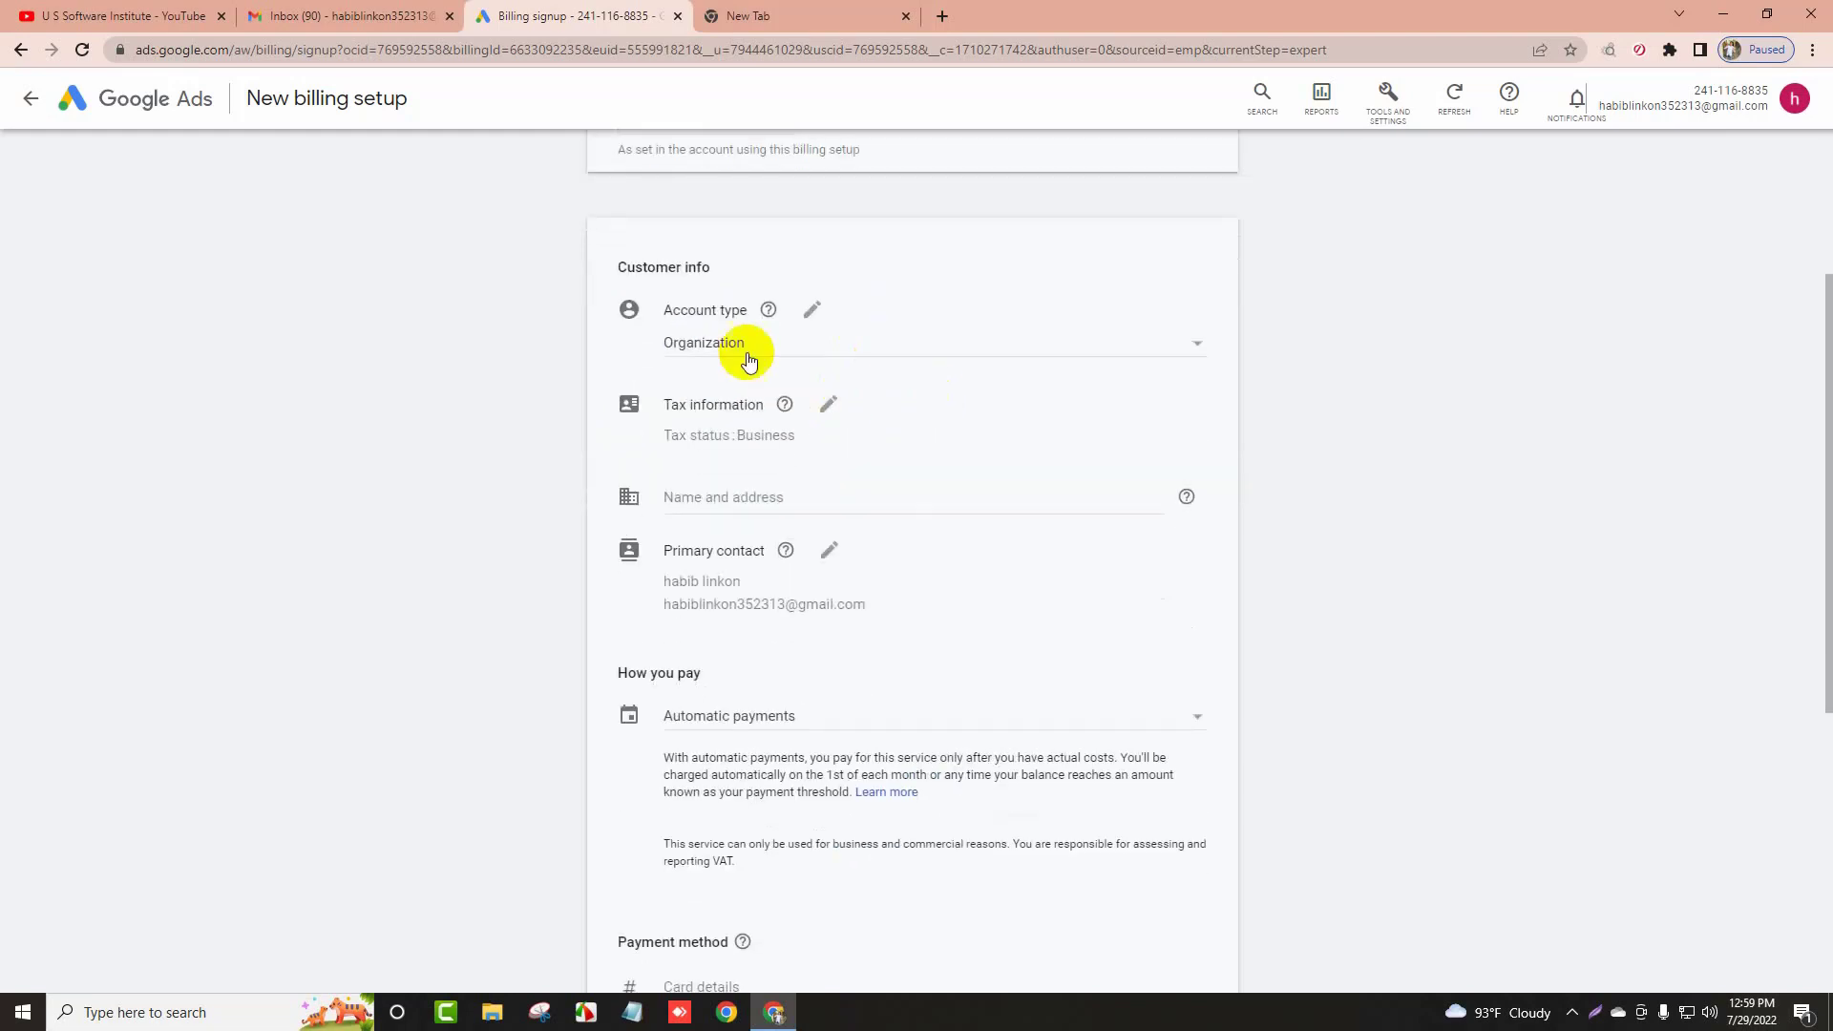
triple_click(656, 268)
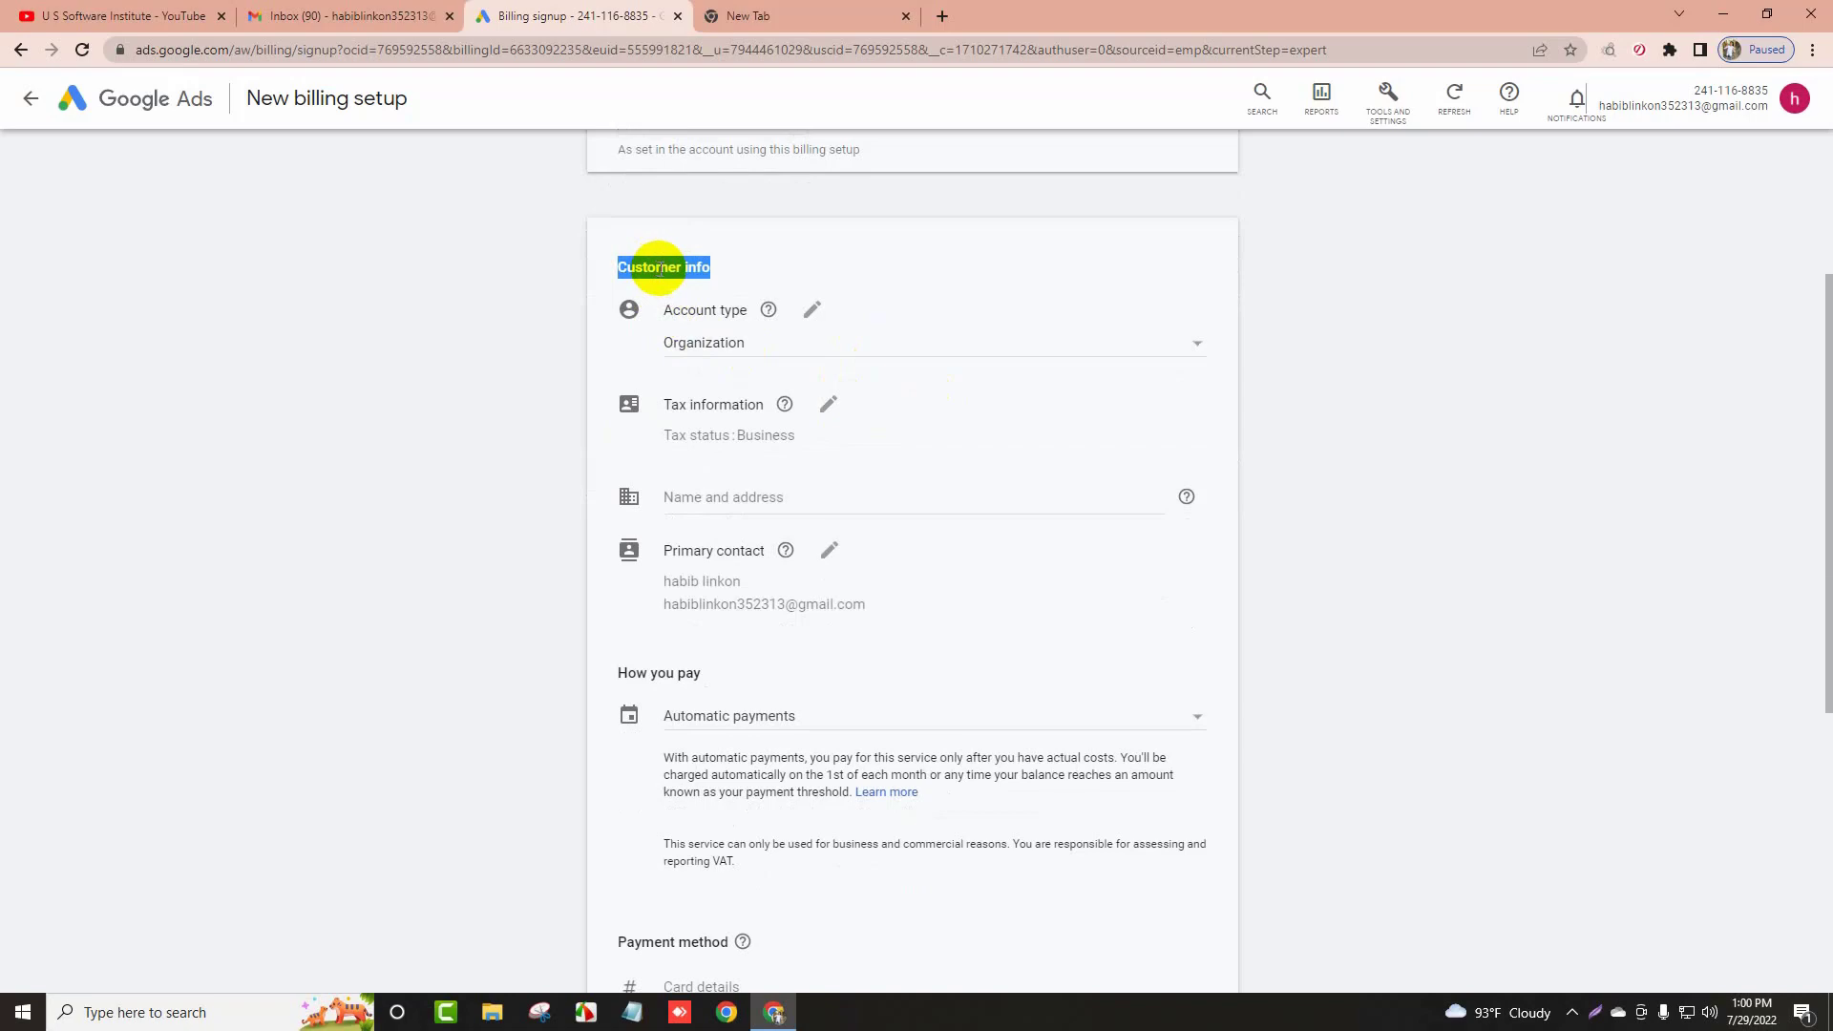
scroll(668, 277, "down", 6)
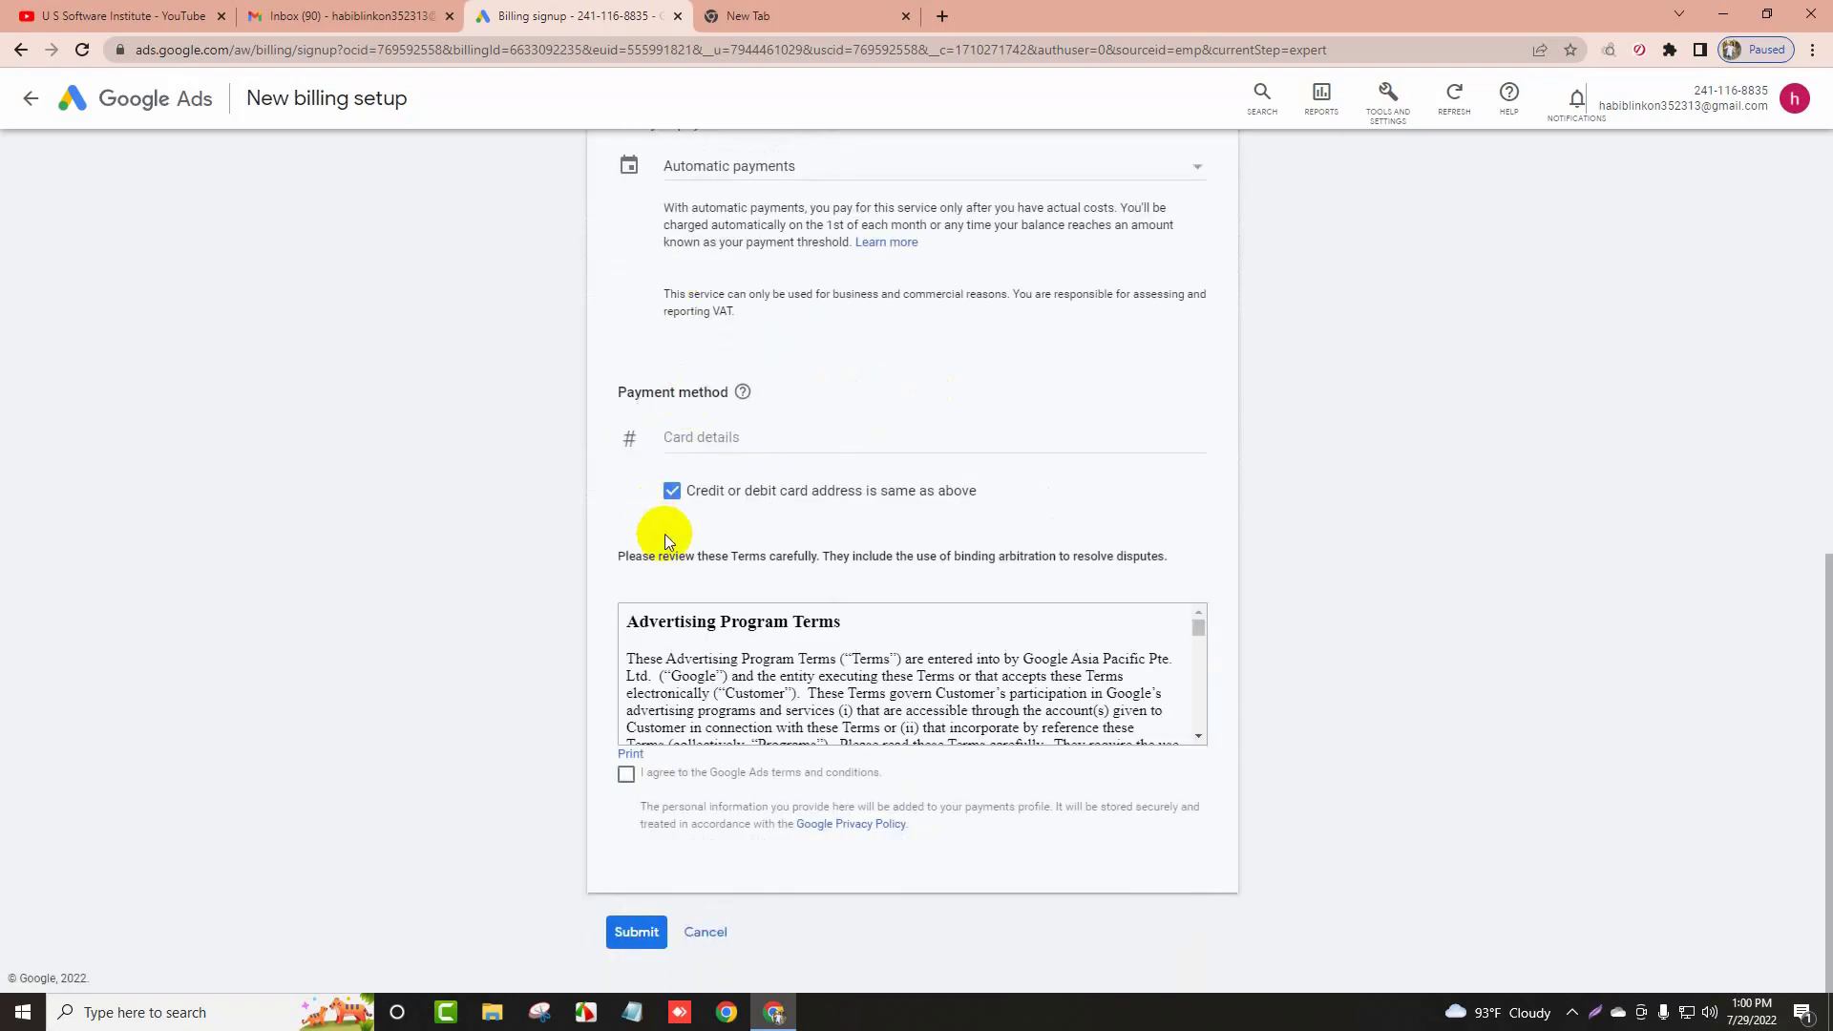
scroll(664, 531, "up", 6)
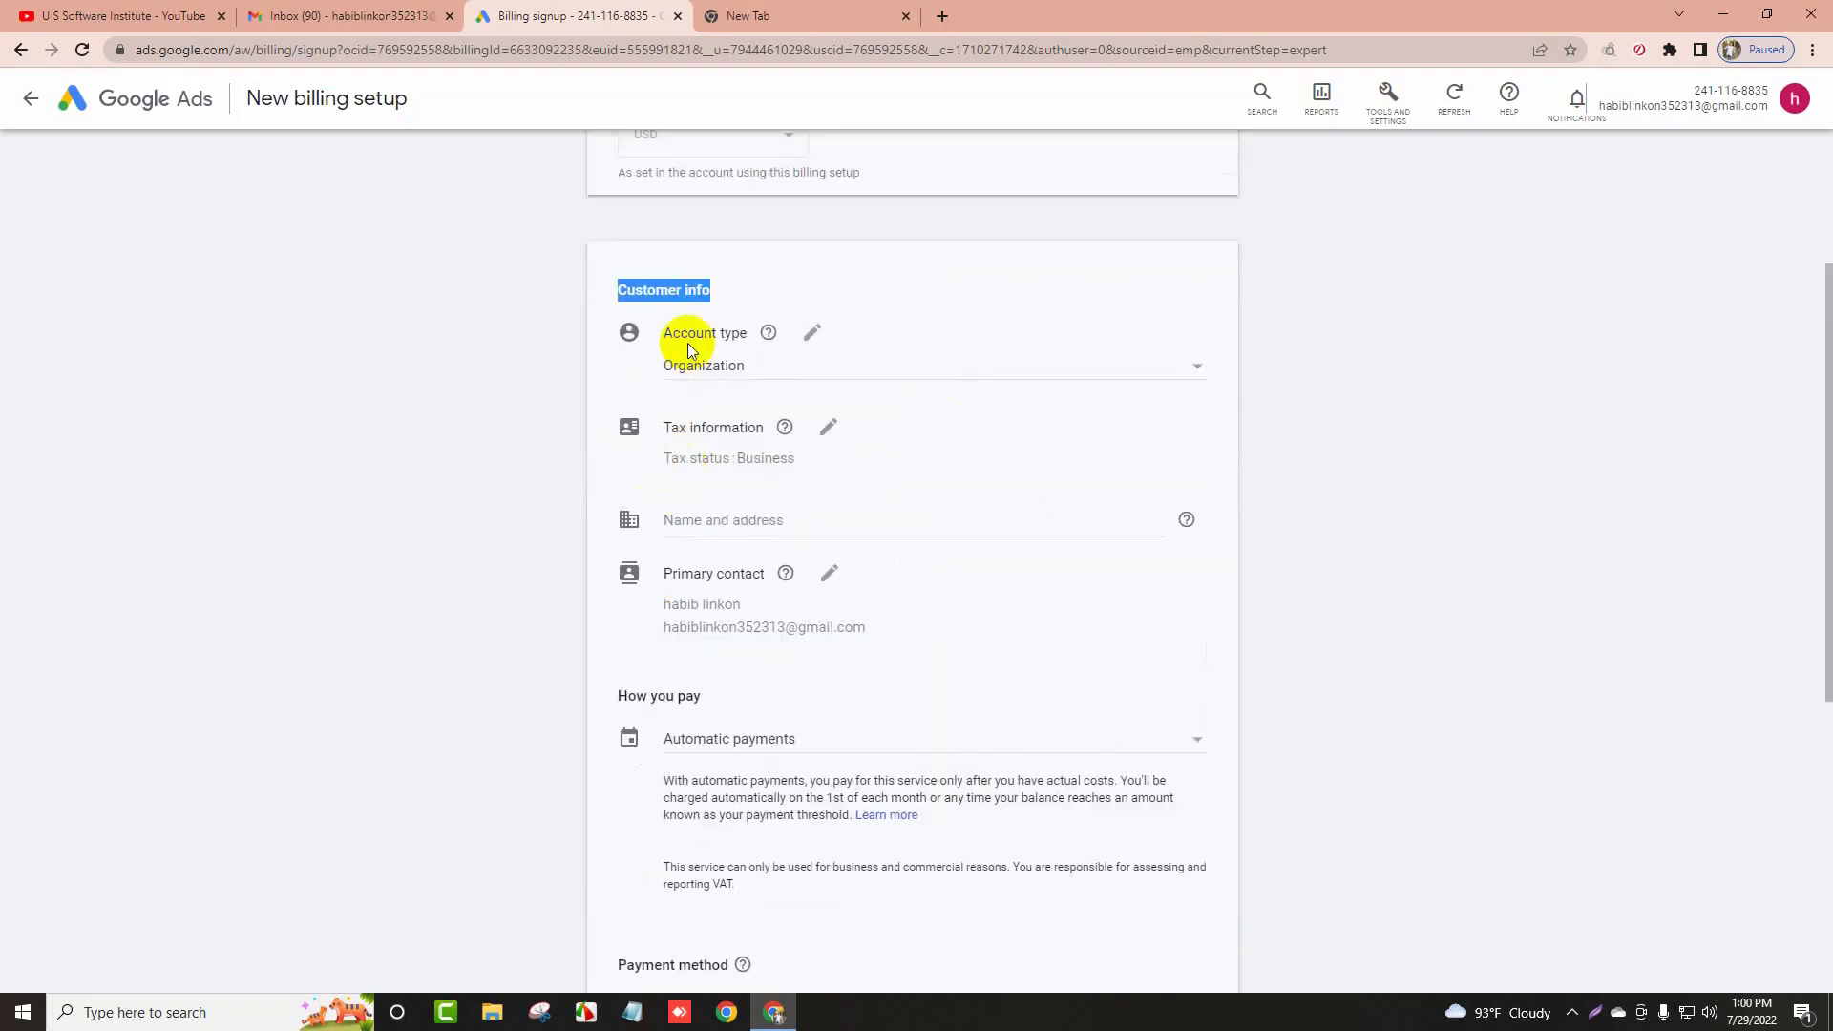
Set the account type to Individual and leave the Business Identification Number blank
left_click(724, 372)
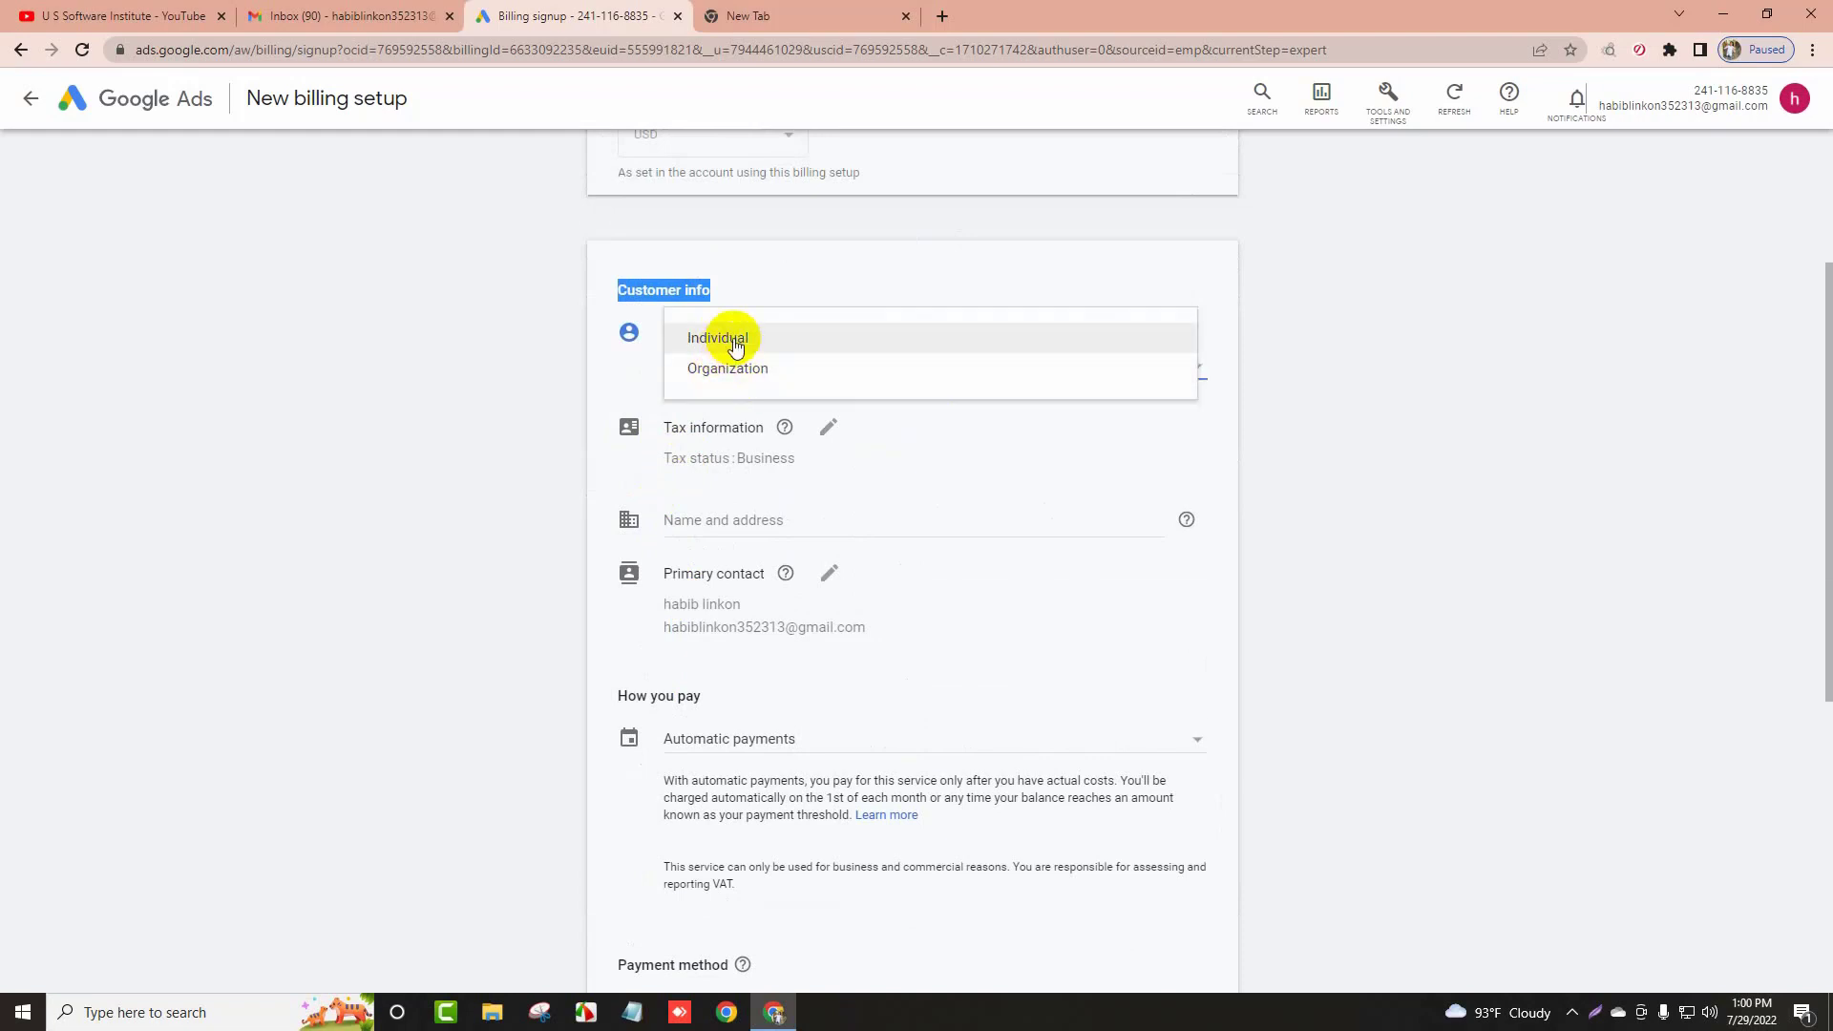
left_click(735, 348)
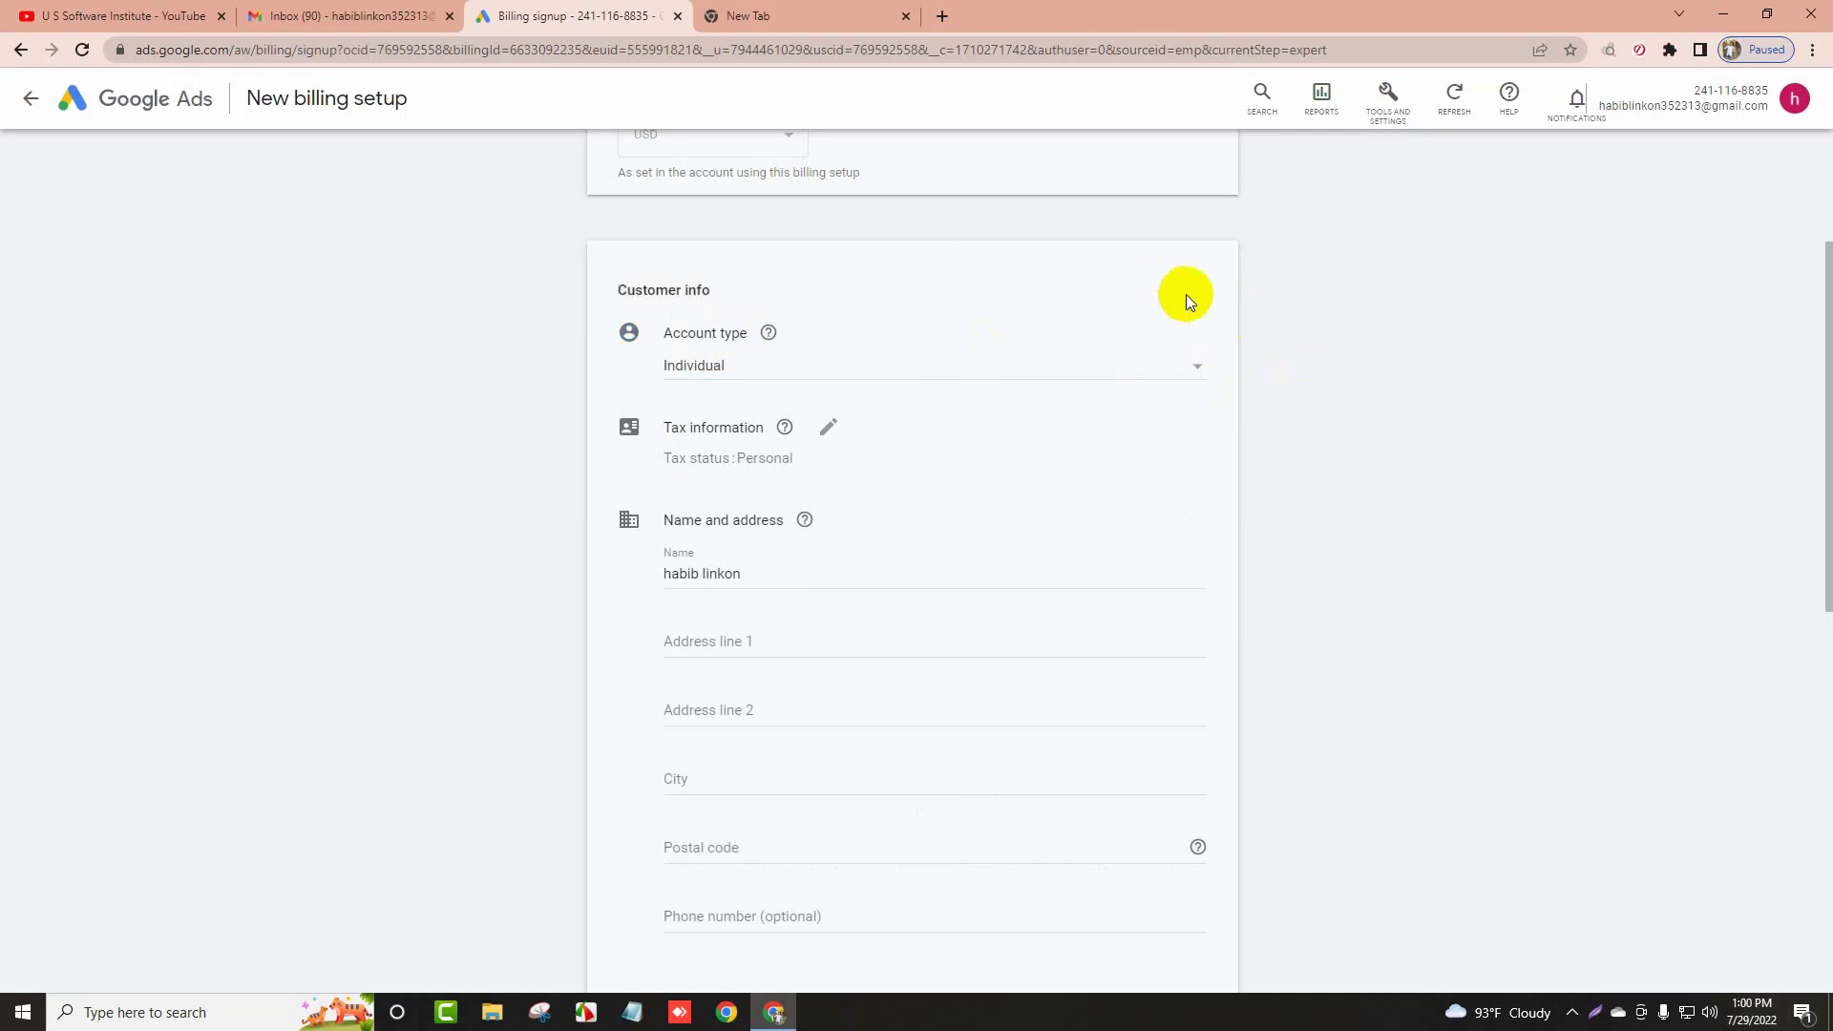
scroll(1242, 320, "down", 2)
scroll(1193, 324, "up", 1)
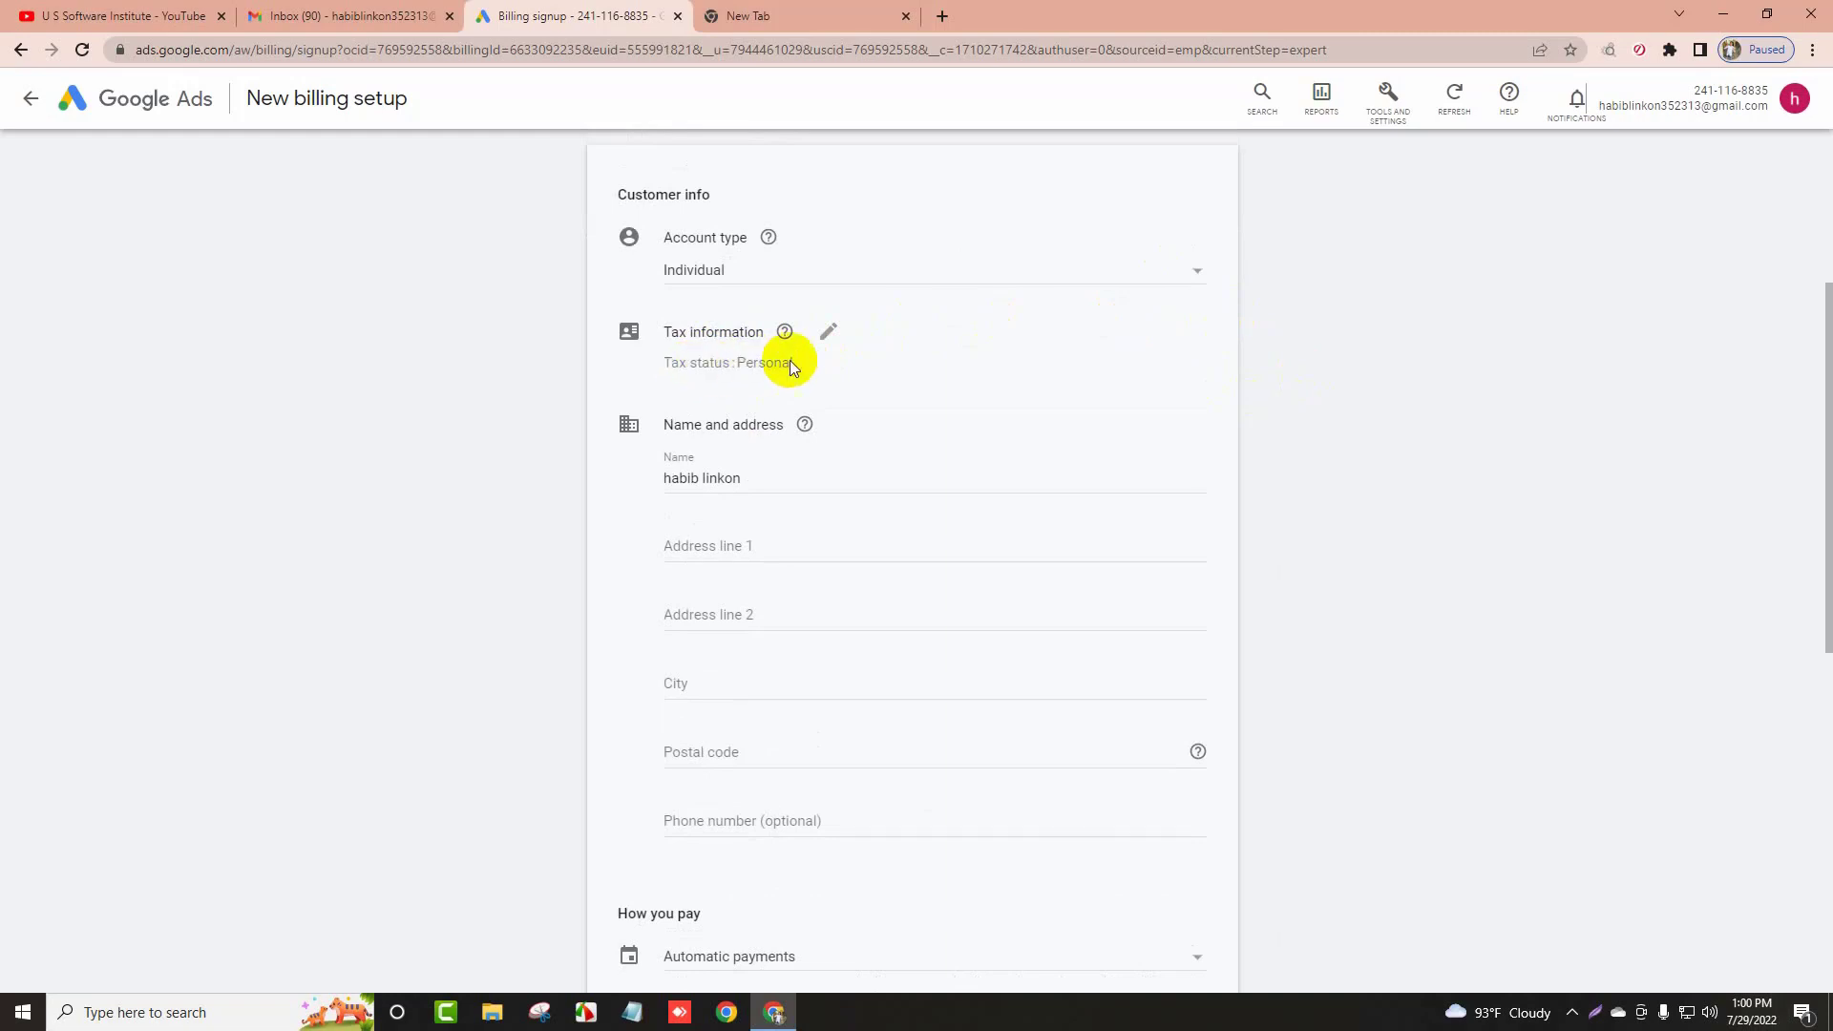
left_click(819, 332)
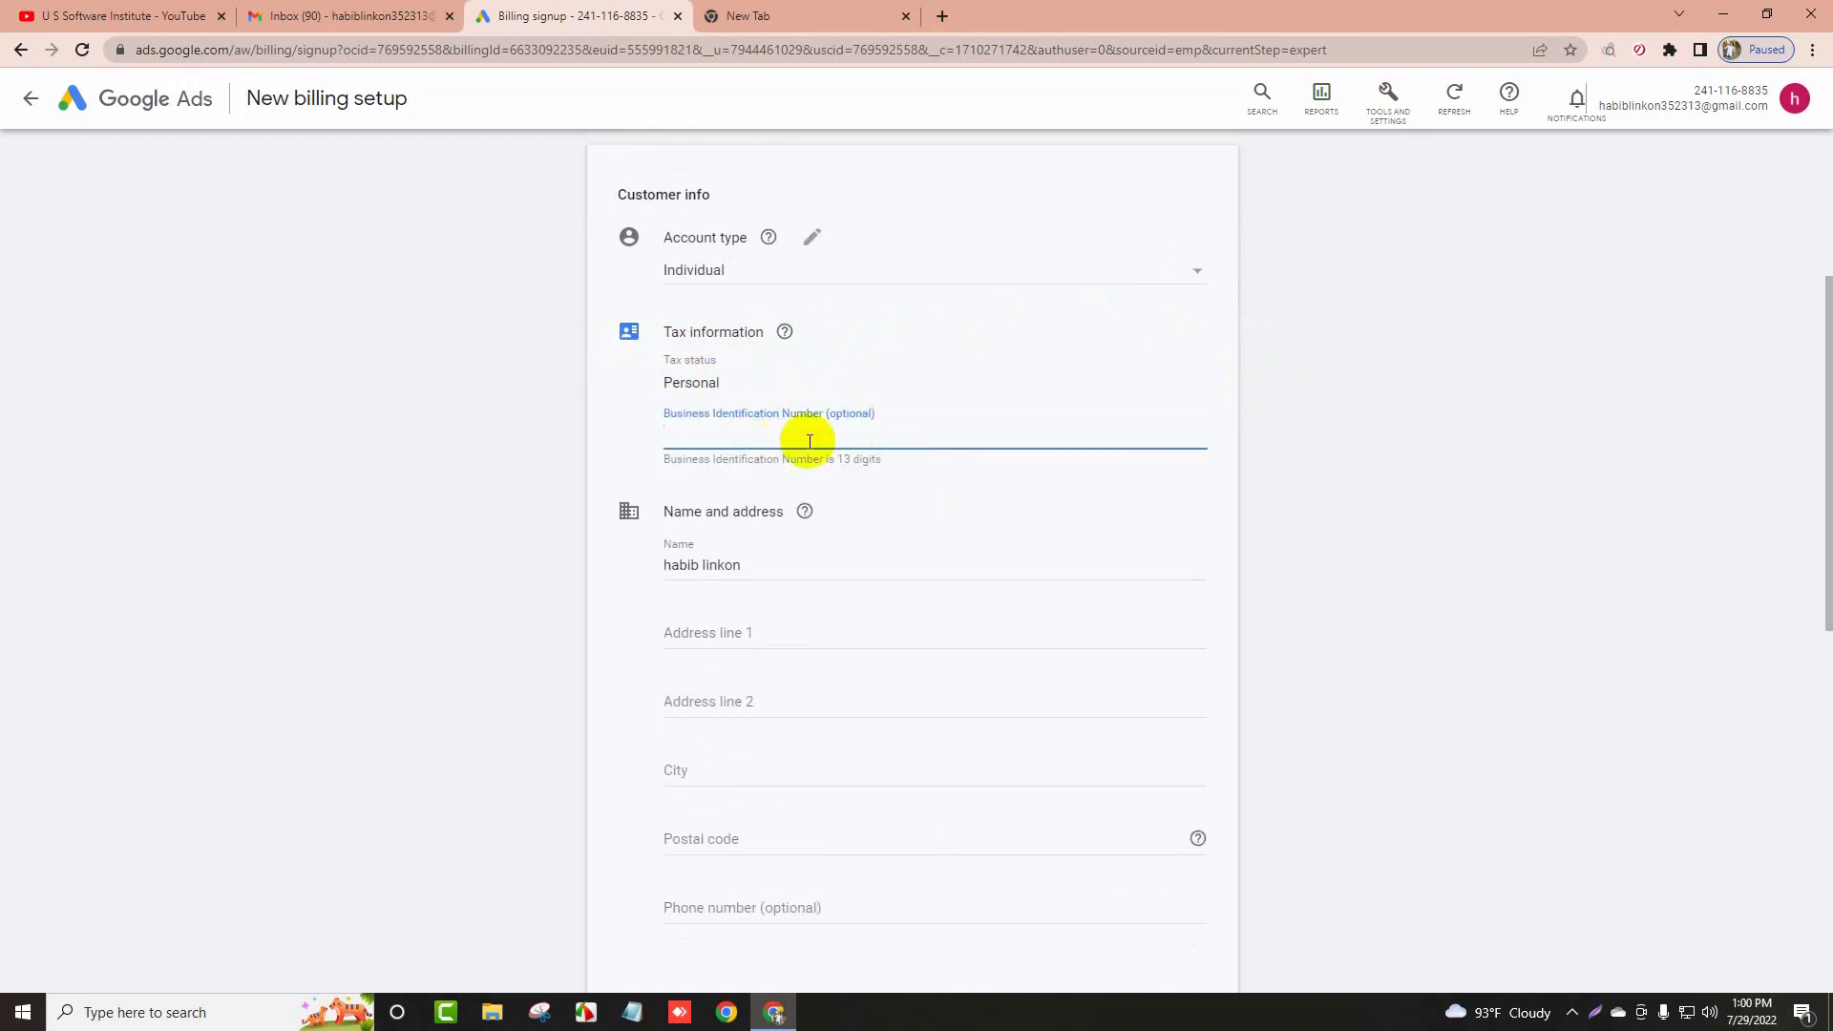
left_click(636, 401)
scroll(751, 411, "down", 2)
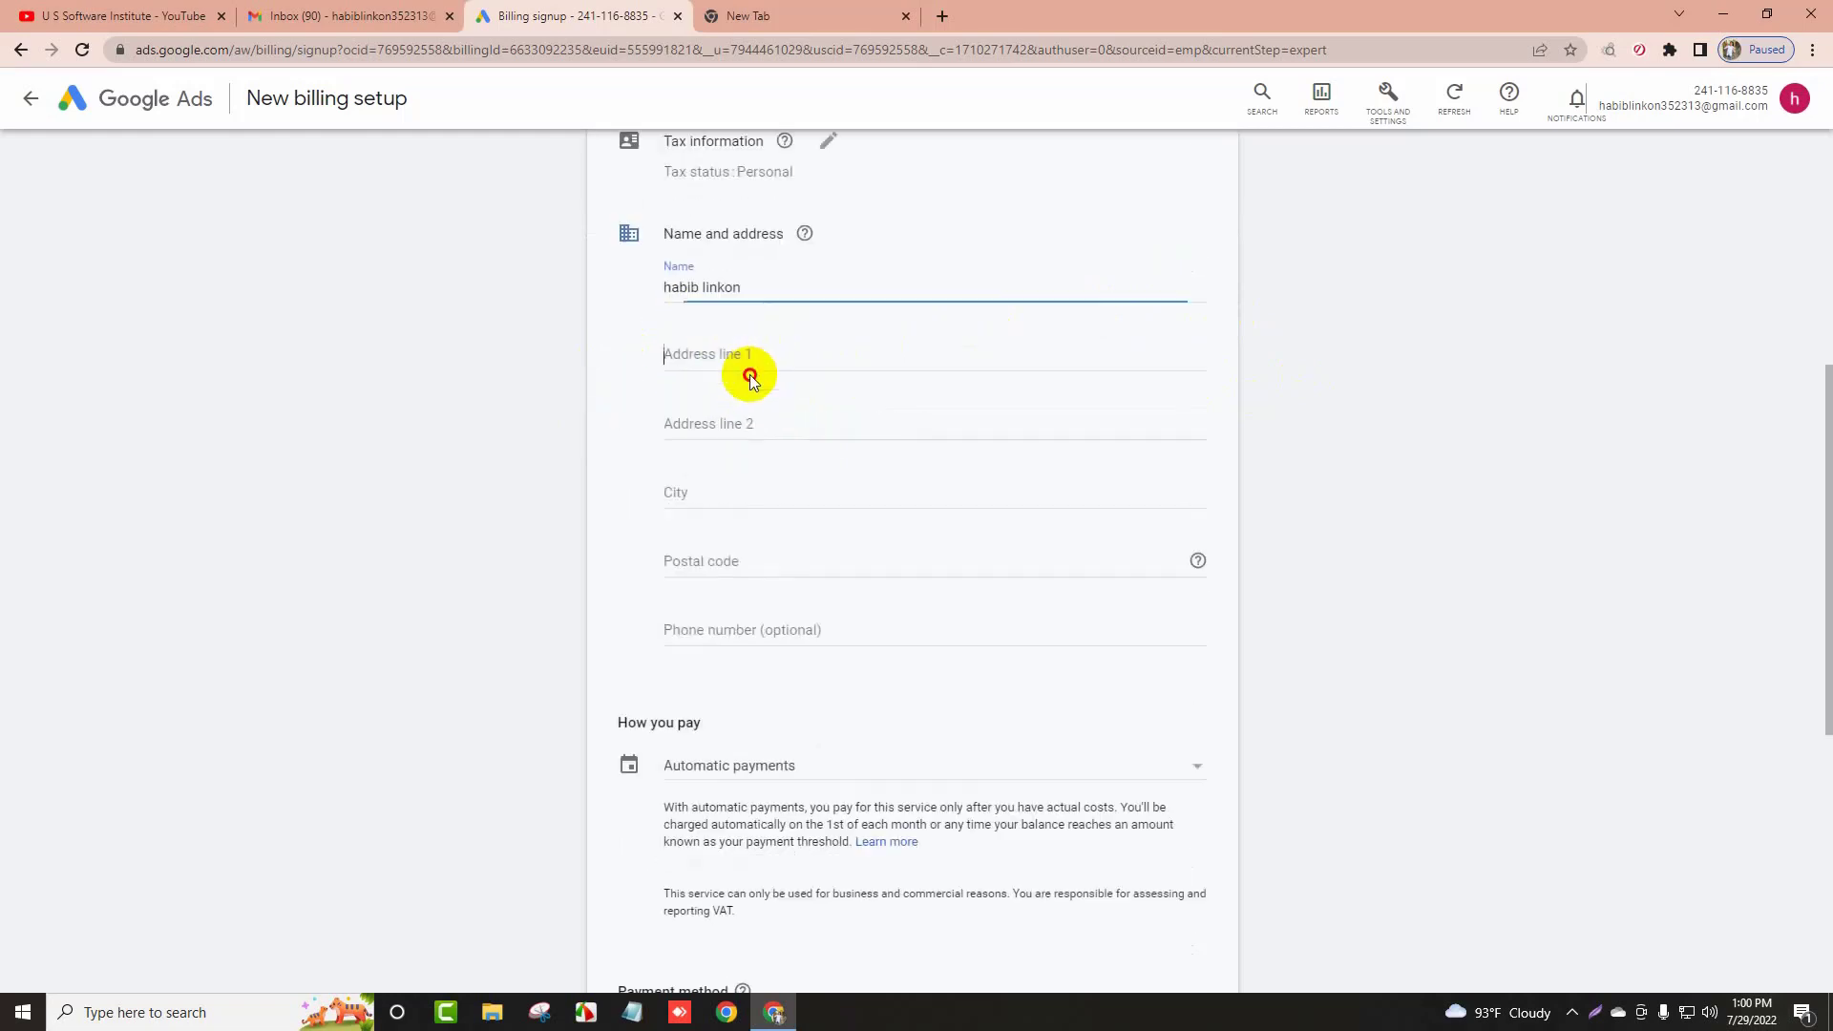
Fill in the billing address line 1, city and postal code
left_click(737, 363)
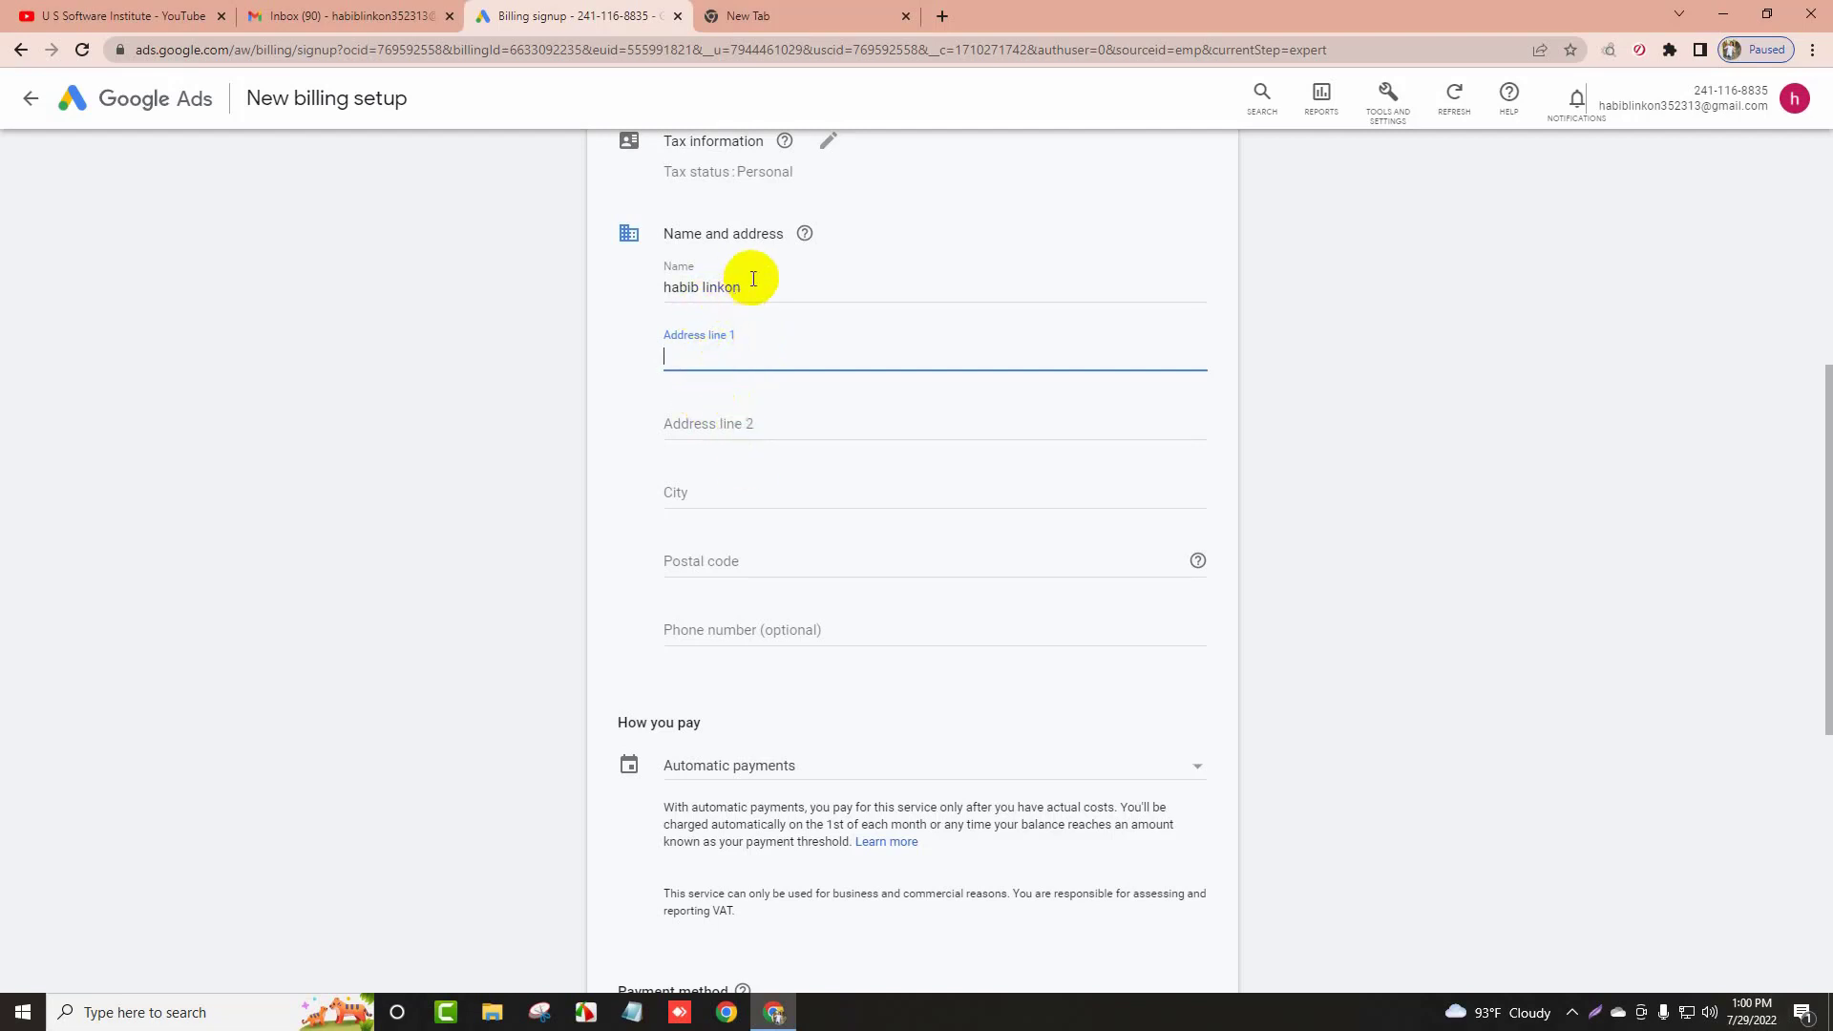
type("69")
left_click(769, 497)
type("dhaka")
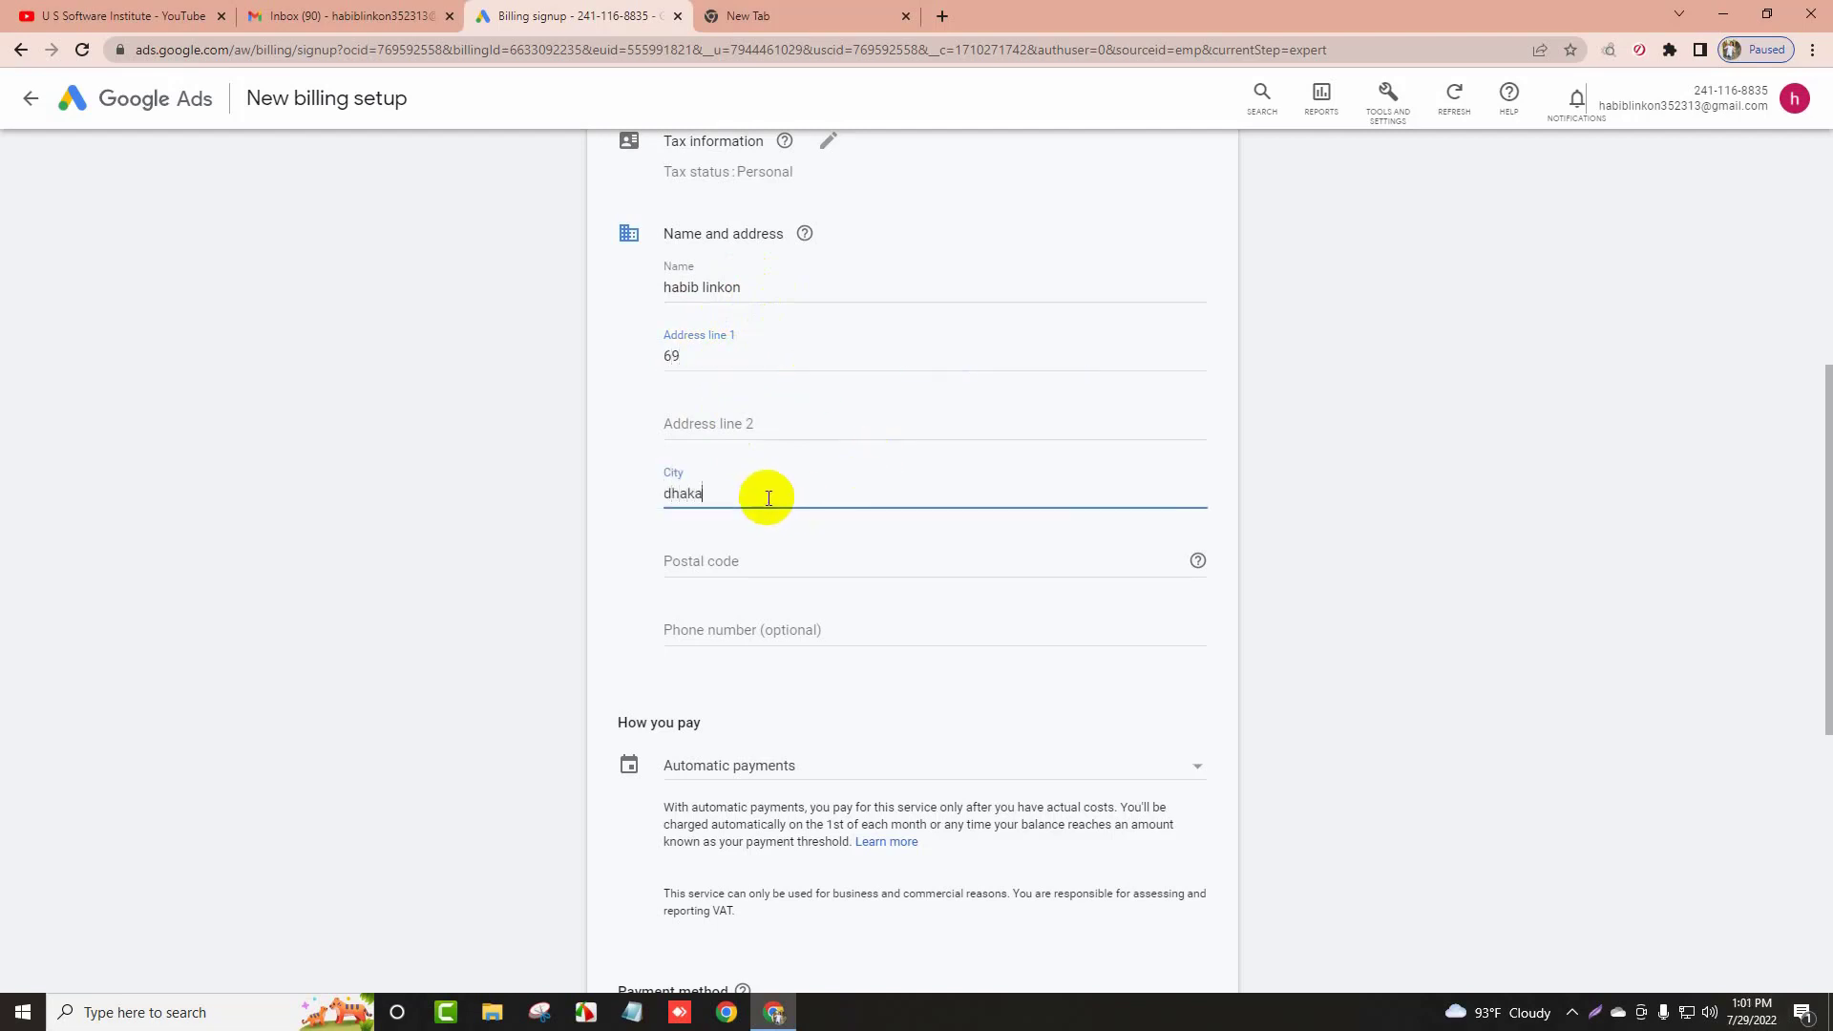
left_click(802, 565)
type("1205")
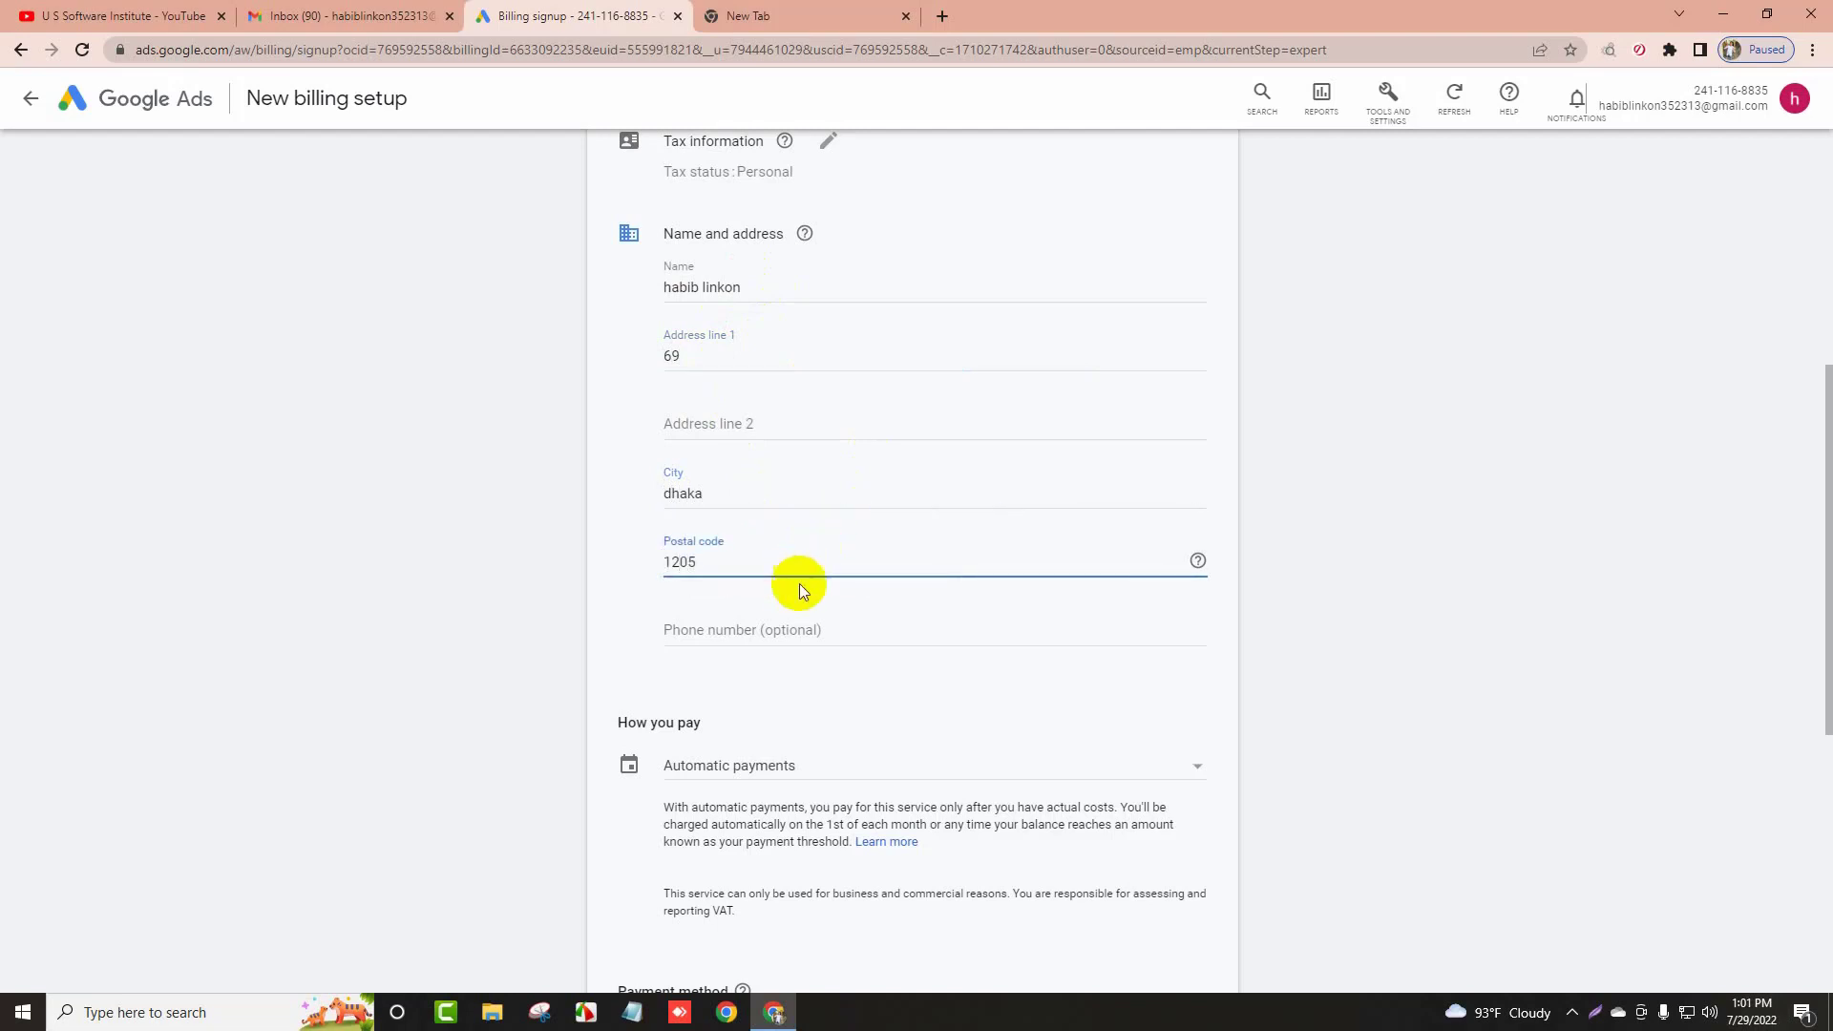
Enter the optional contact phone number
scroll(778, 611, "down", 1)
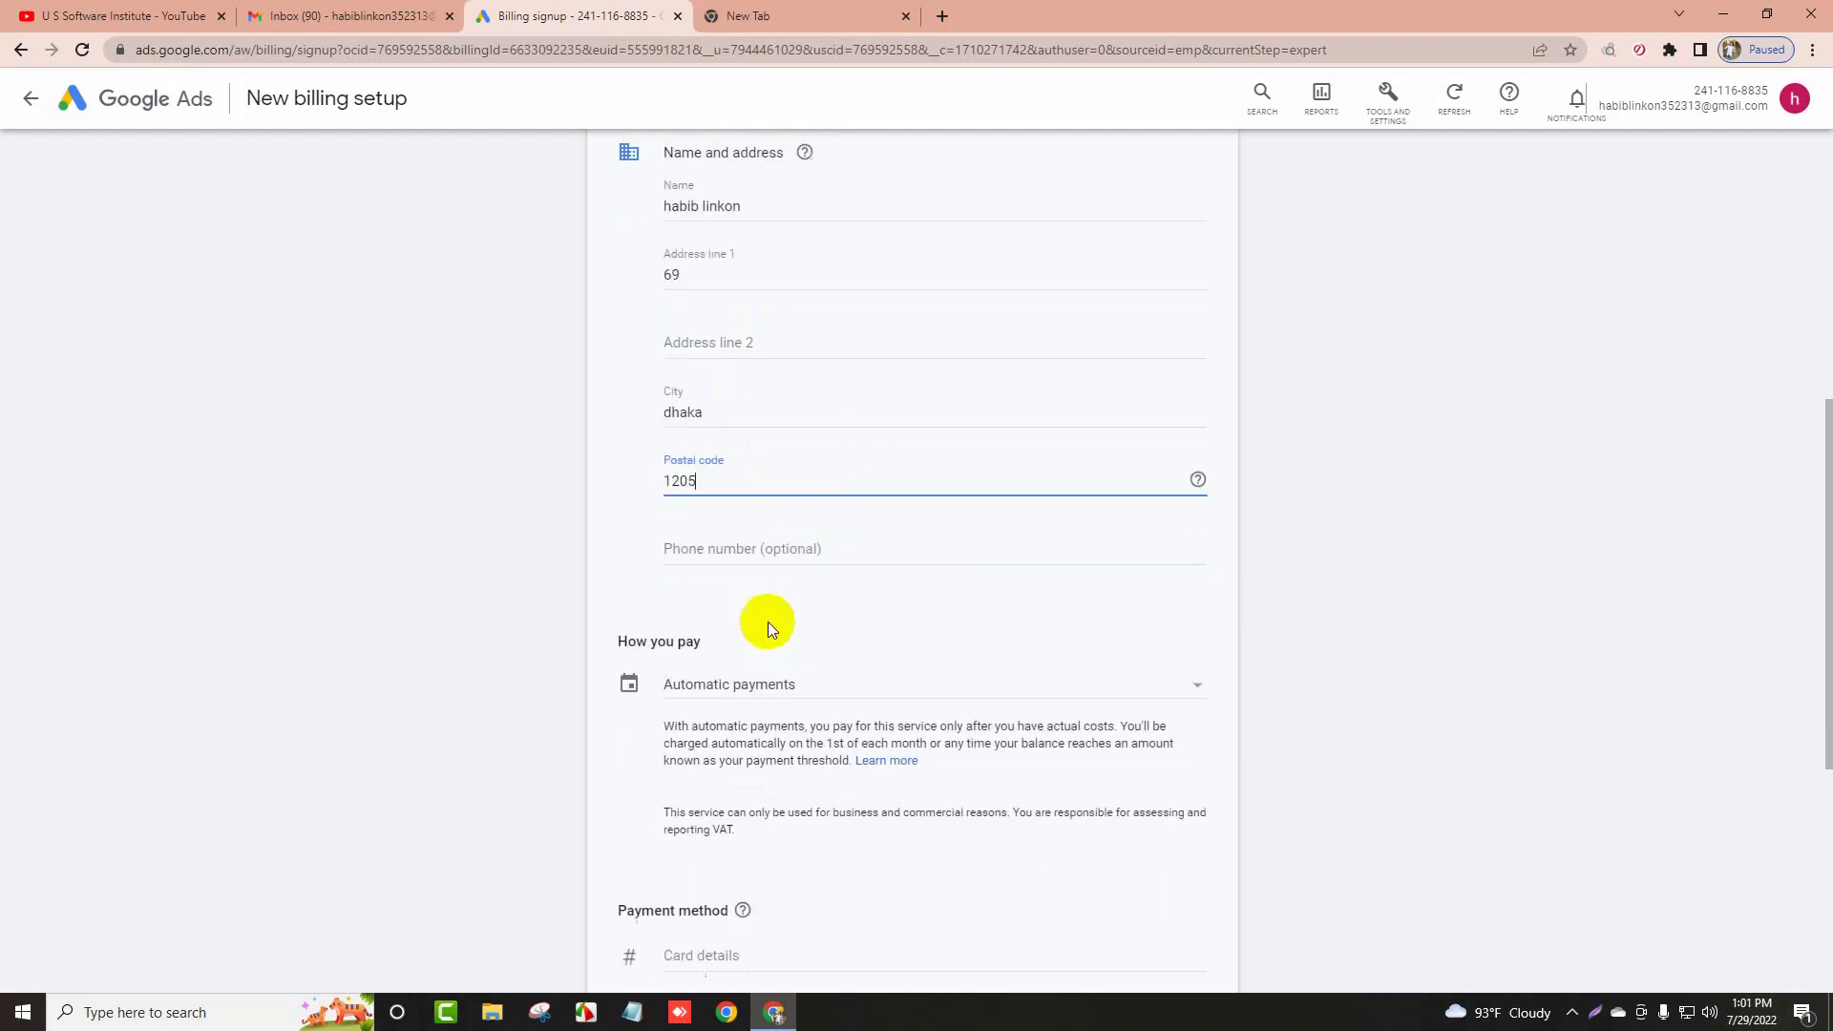
left_click(735, 532)
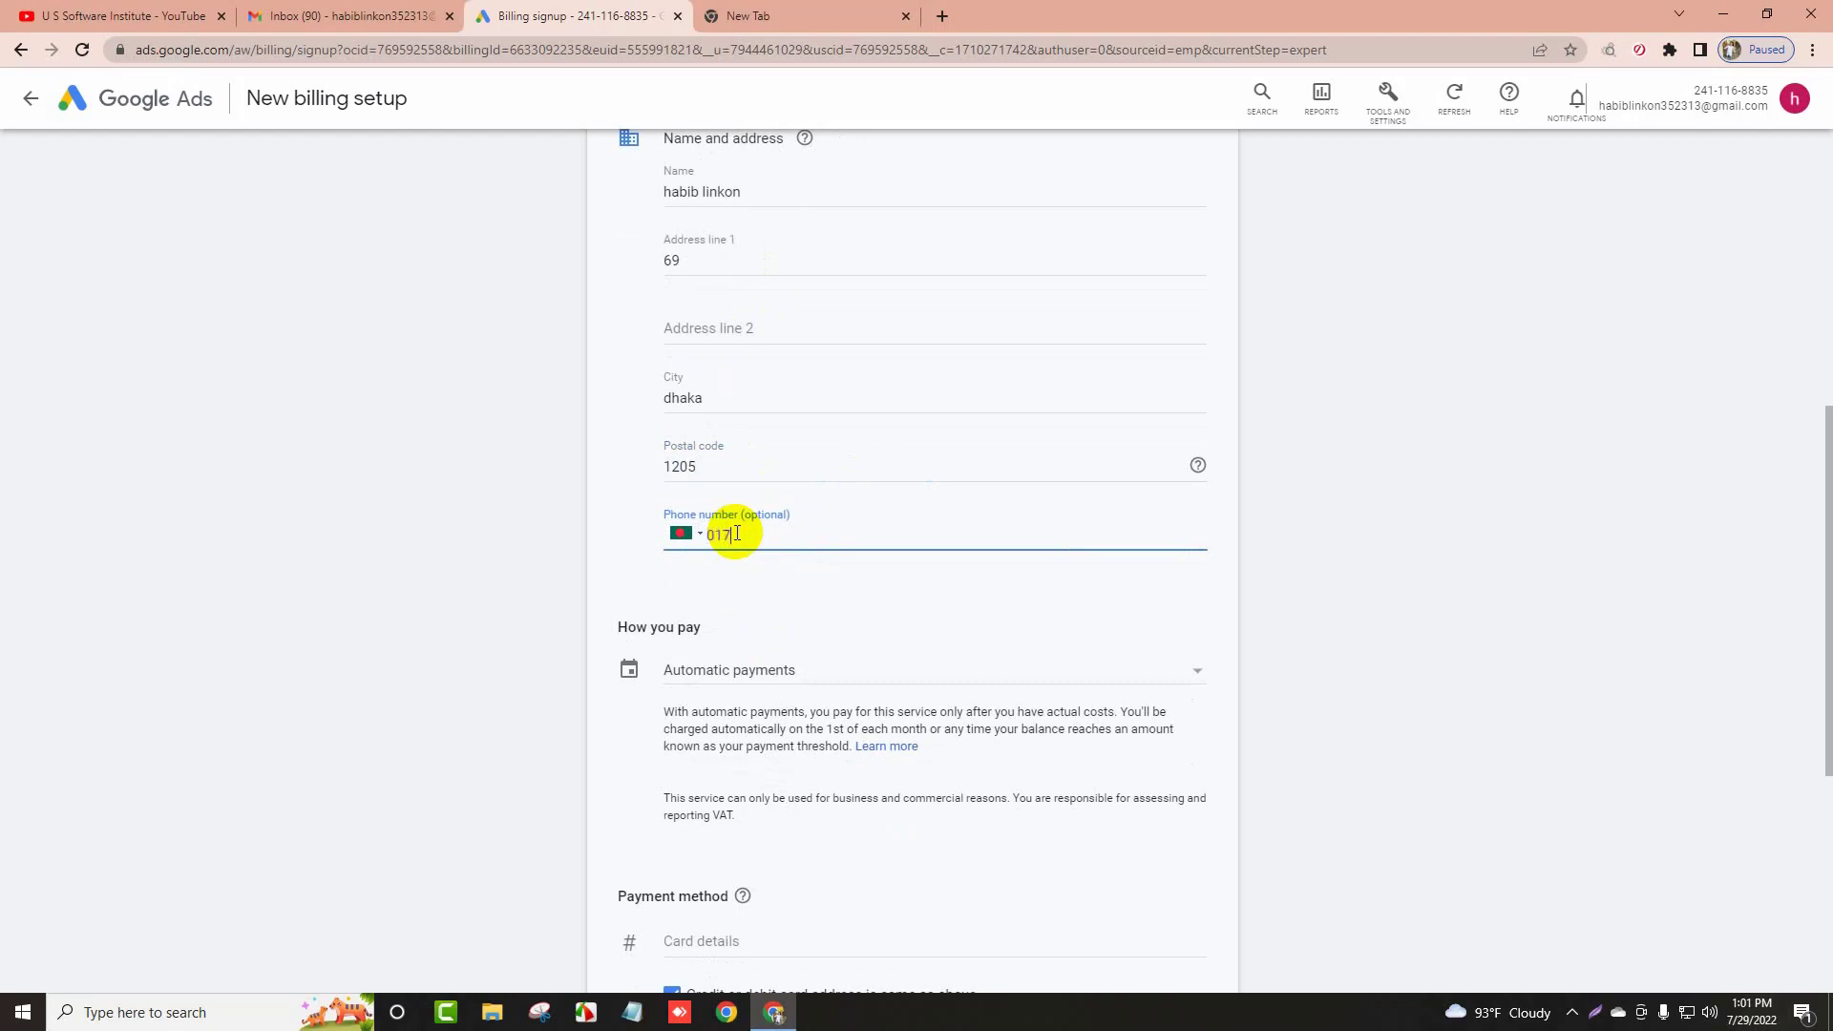
scroll(585, 499, "down", 2)
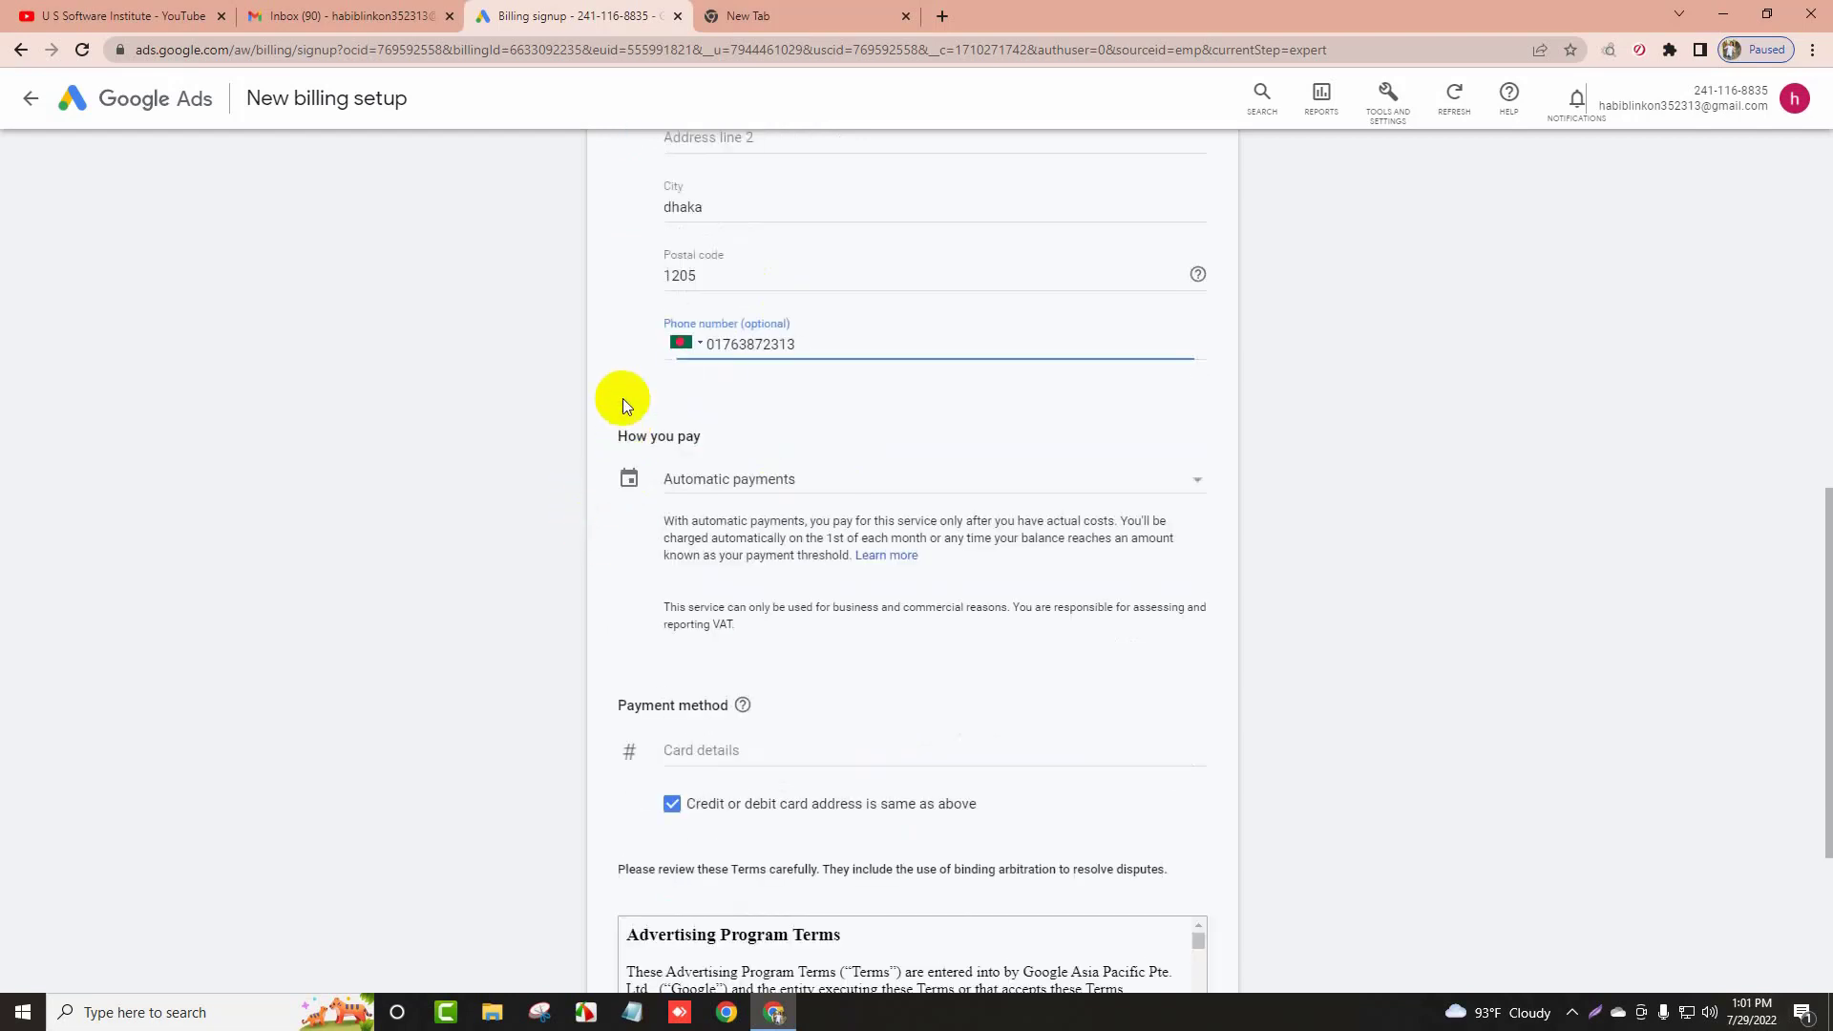
left_click(634, 431)
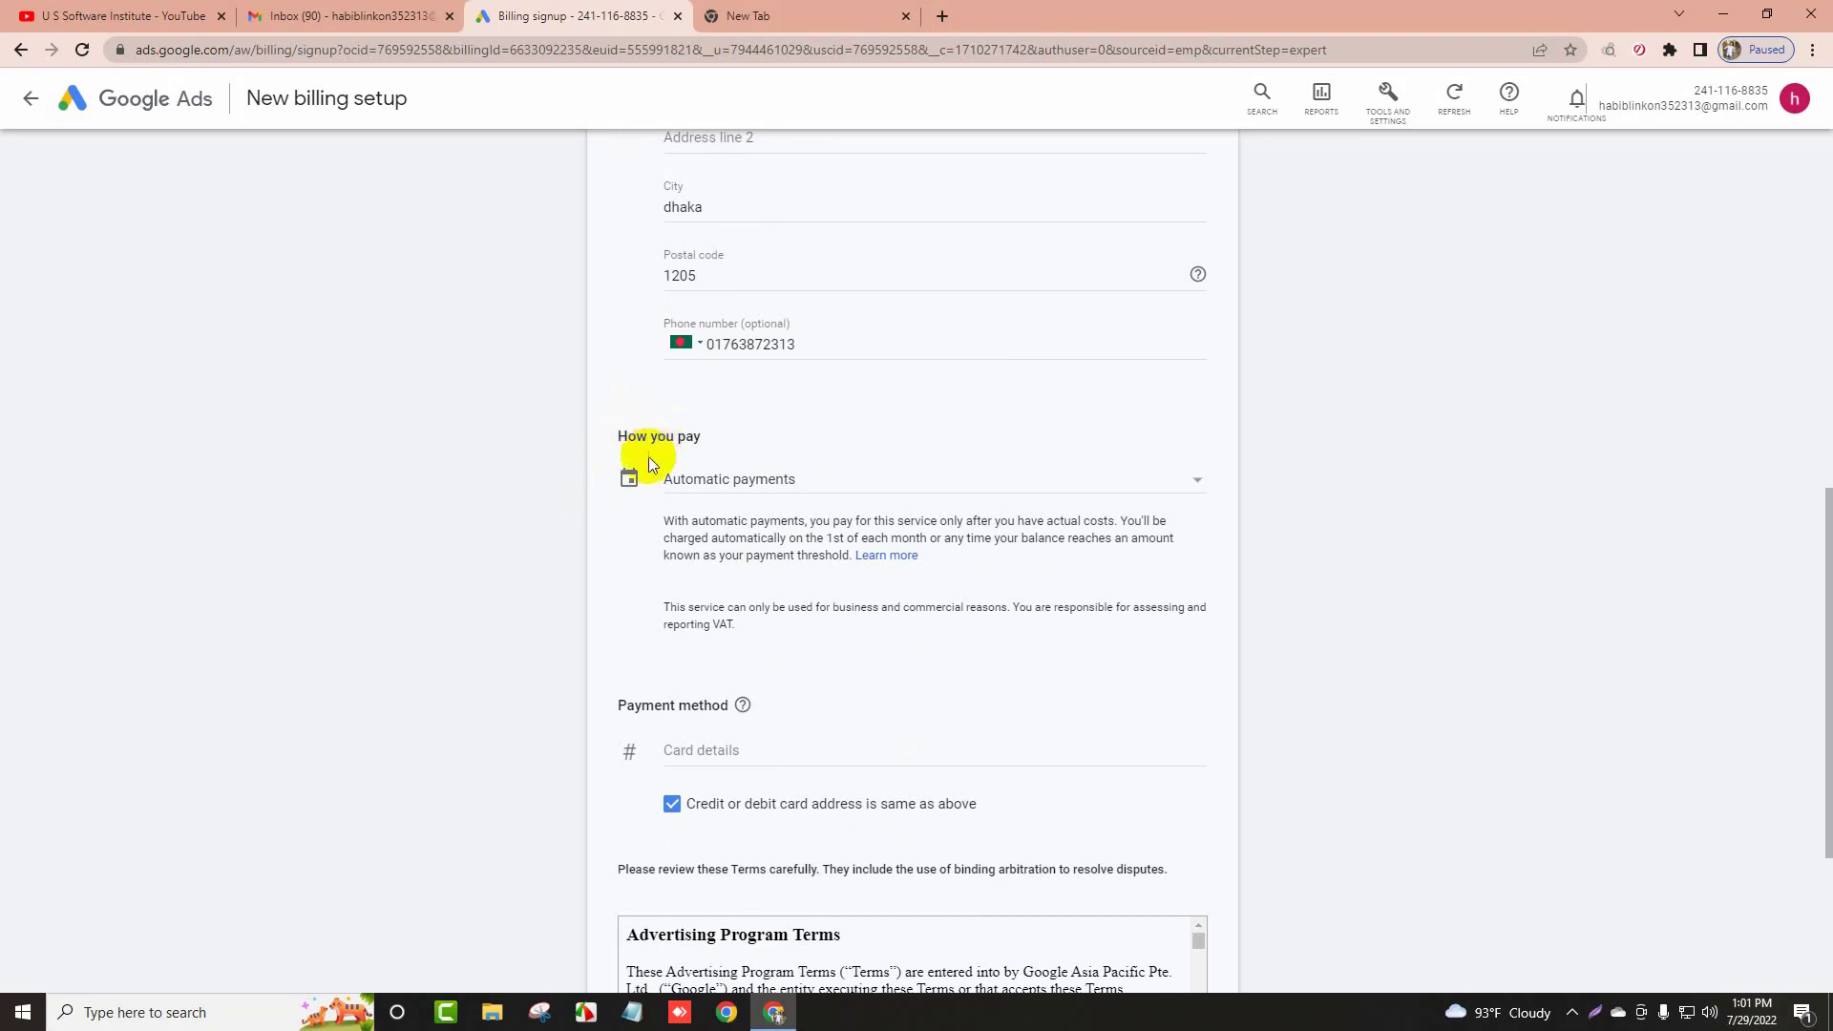
Choose Manual payments under How you pay and enter a 1,000 USD payment amount
left_click(707, 496)
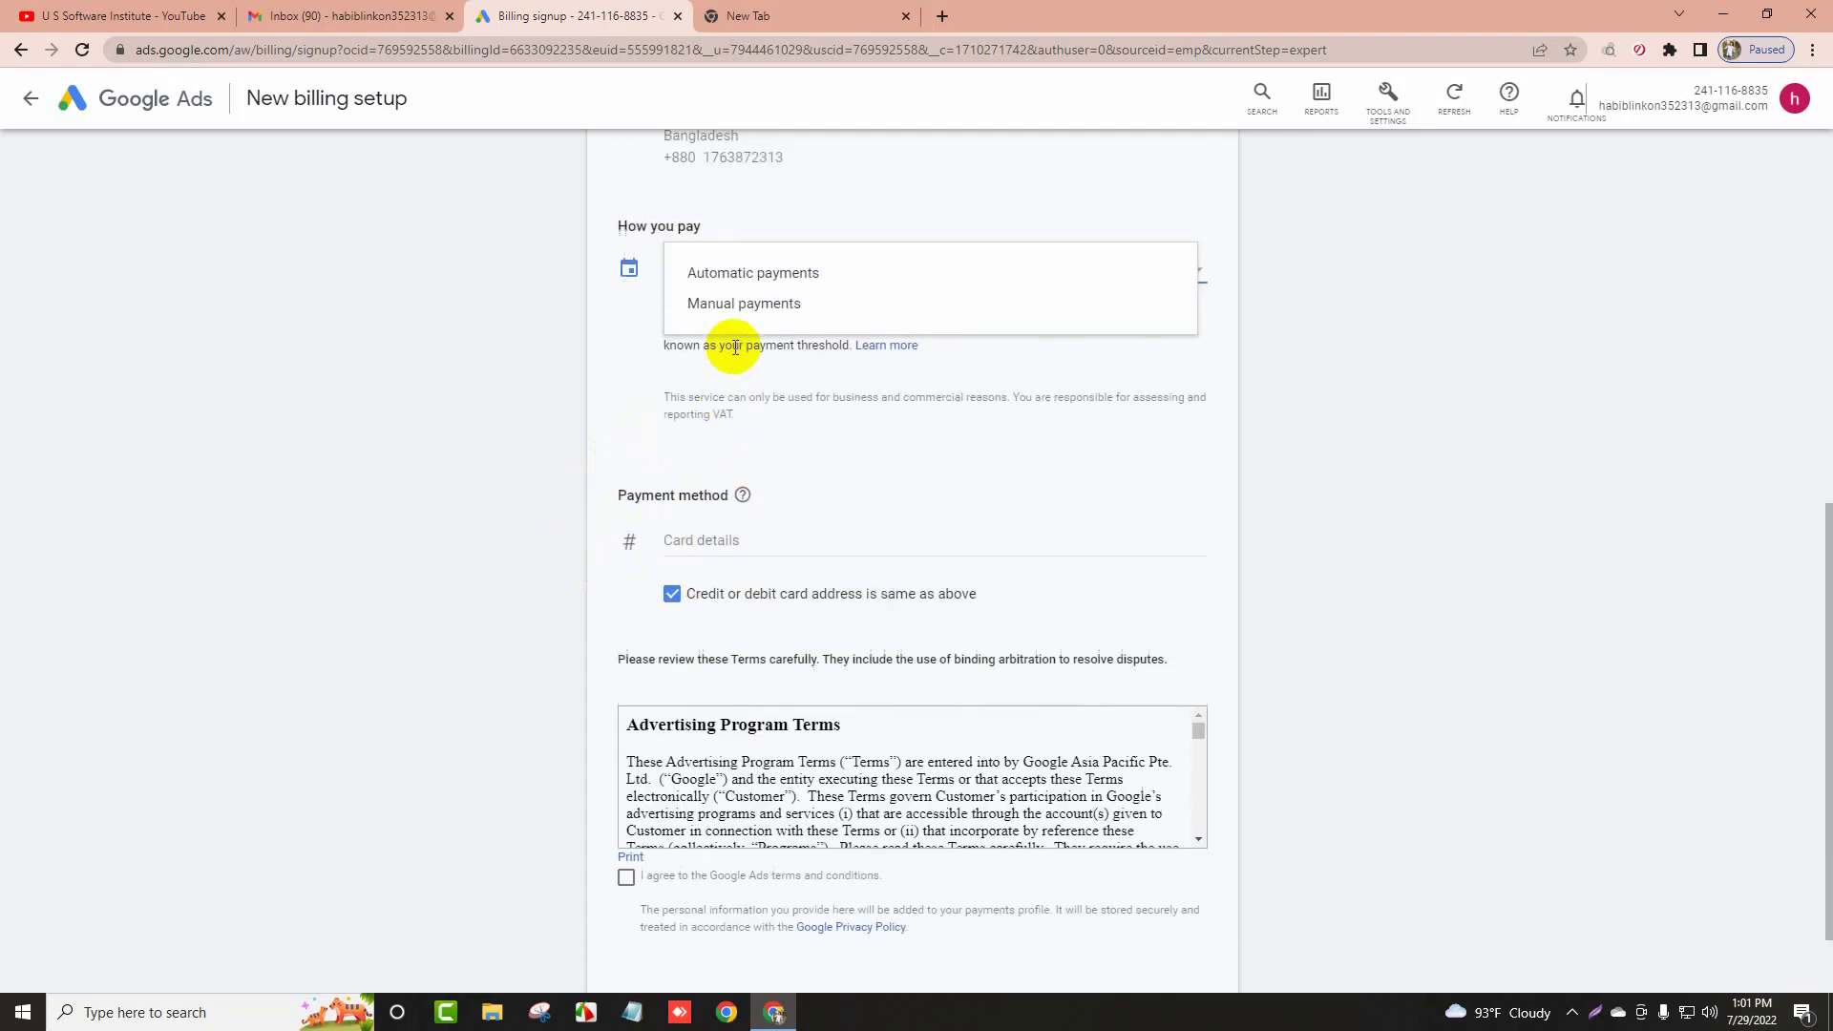
left_click(626, 346)
left_click(700, 266)
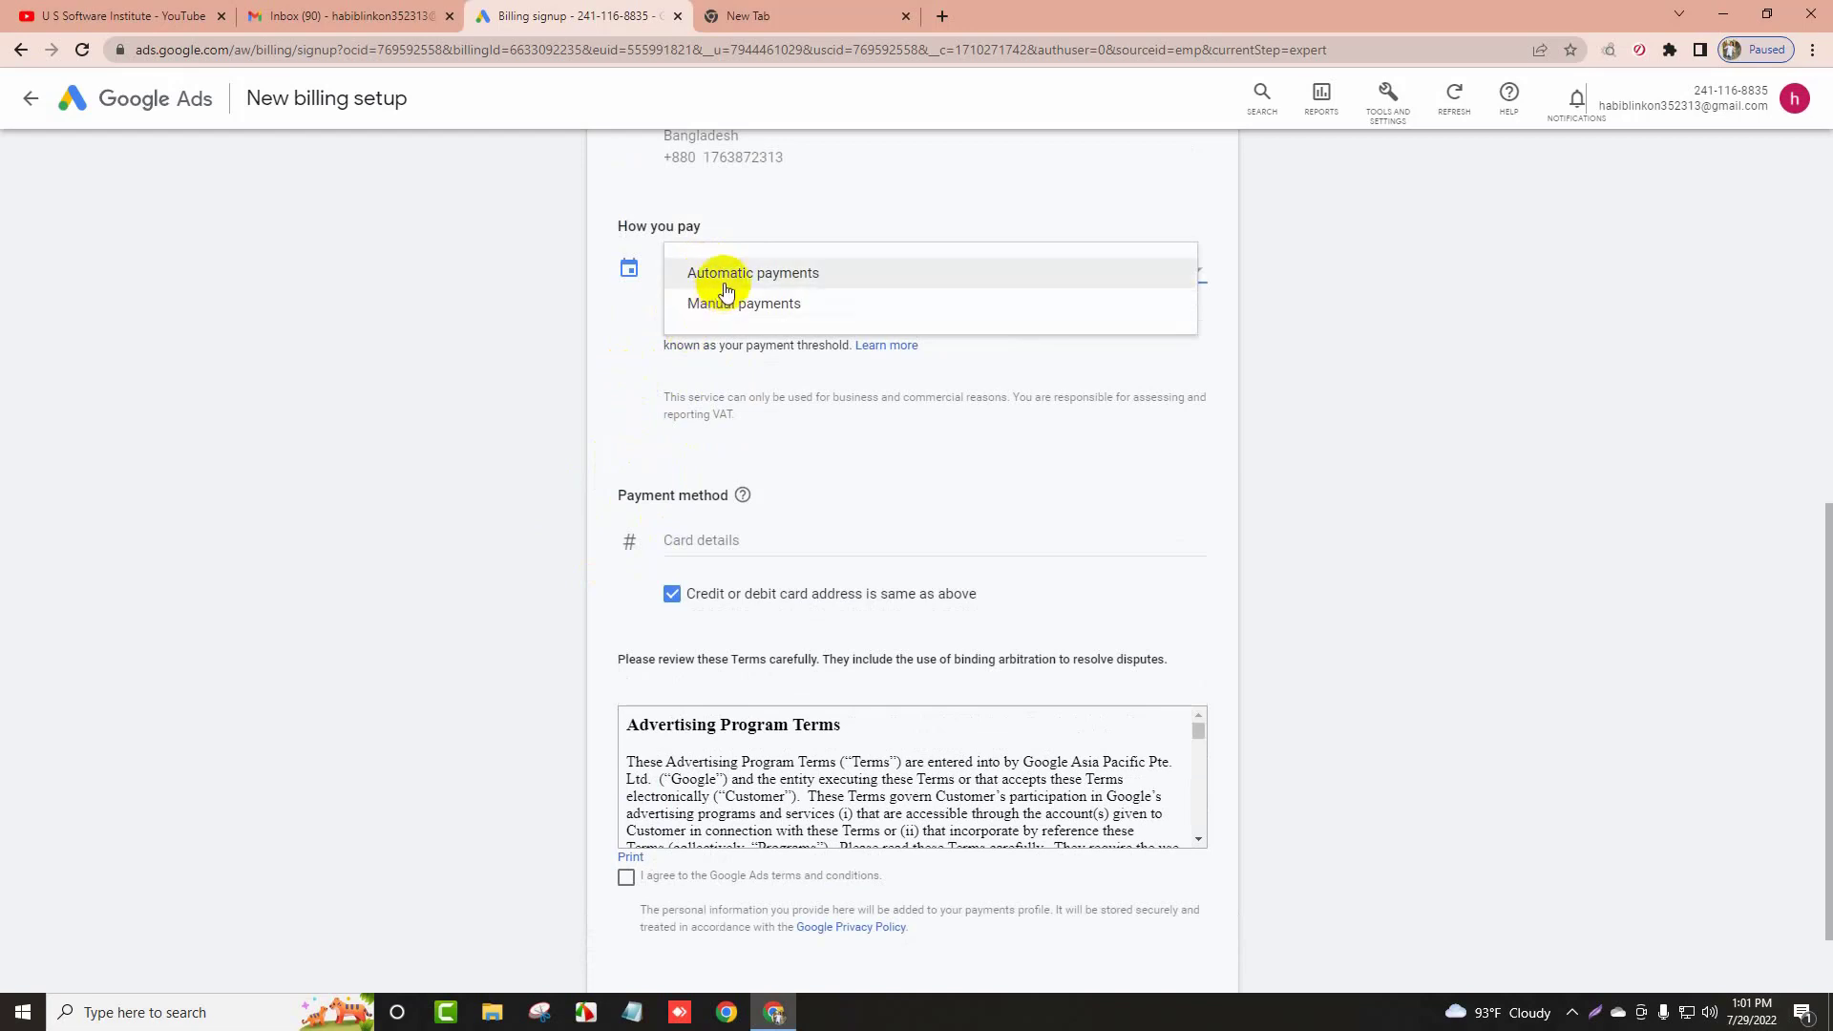
left_click(764, 313)
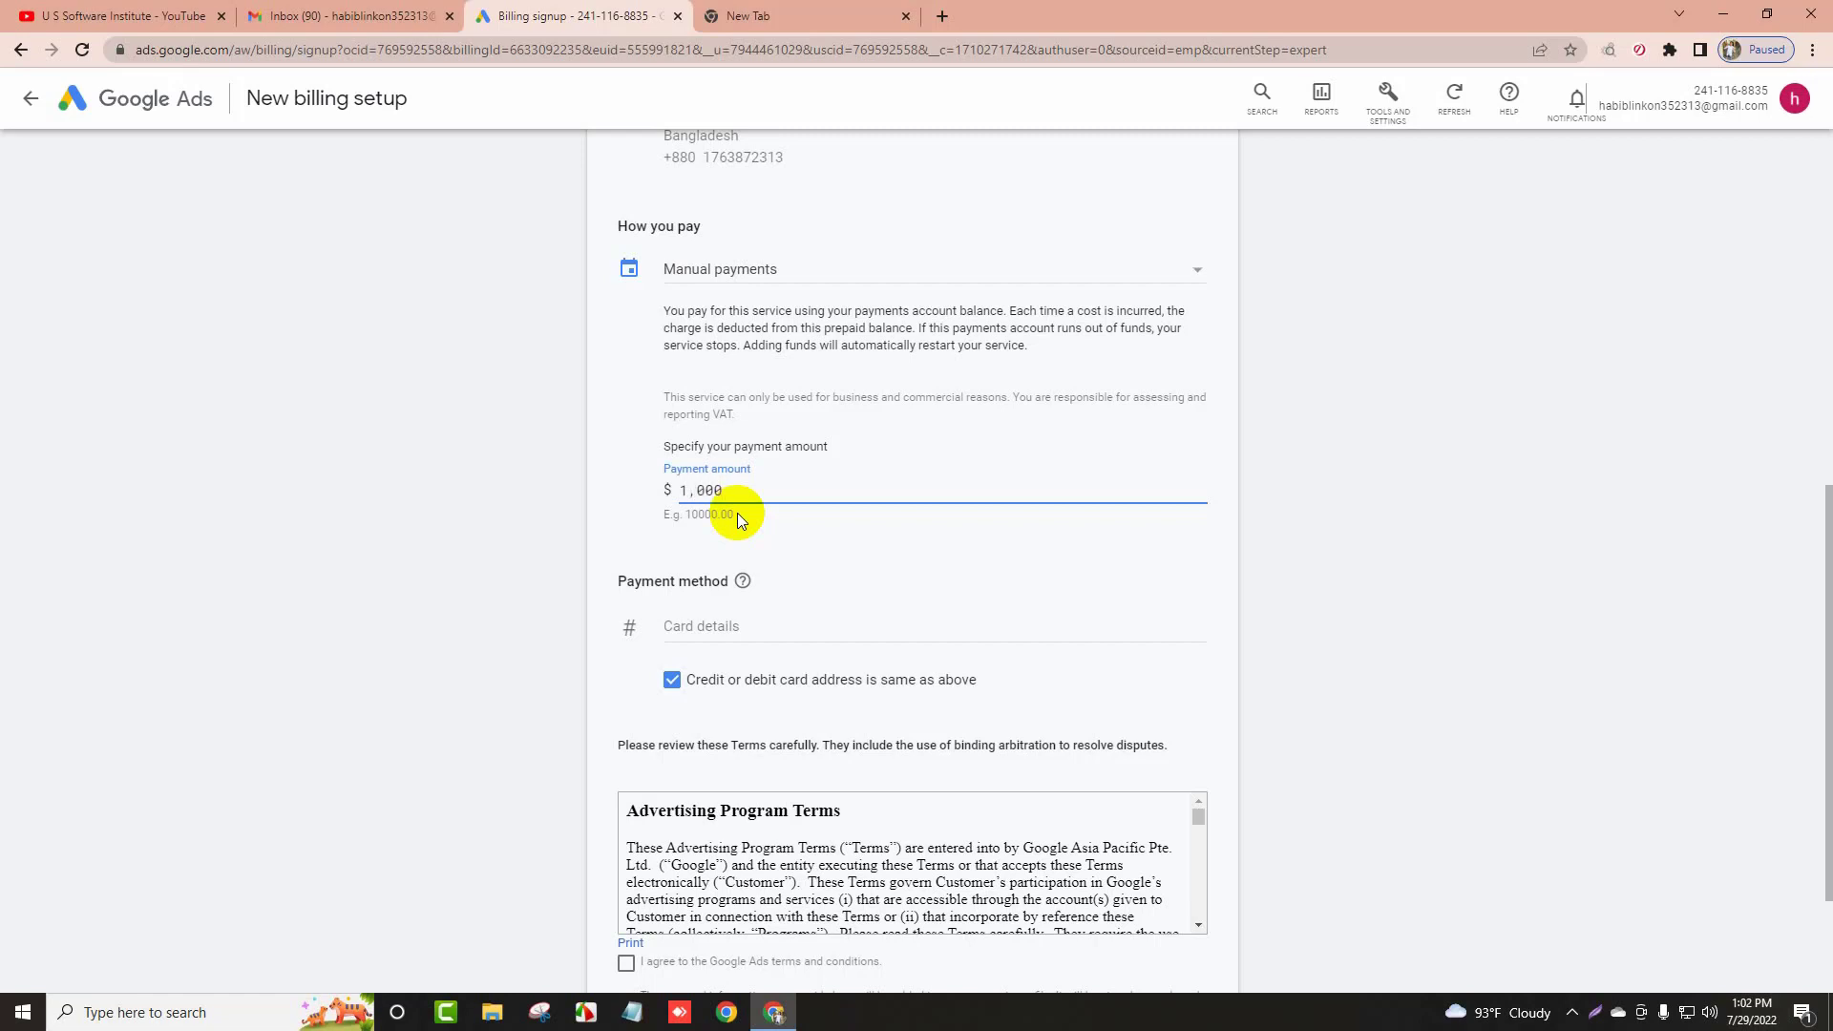
left_click(625, 459)
scroll(638, 468, "down", 2)
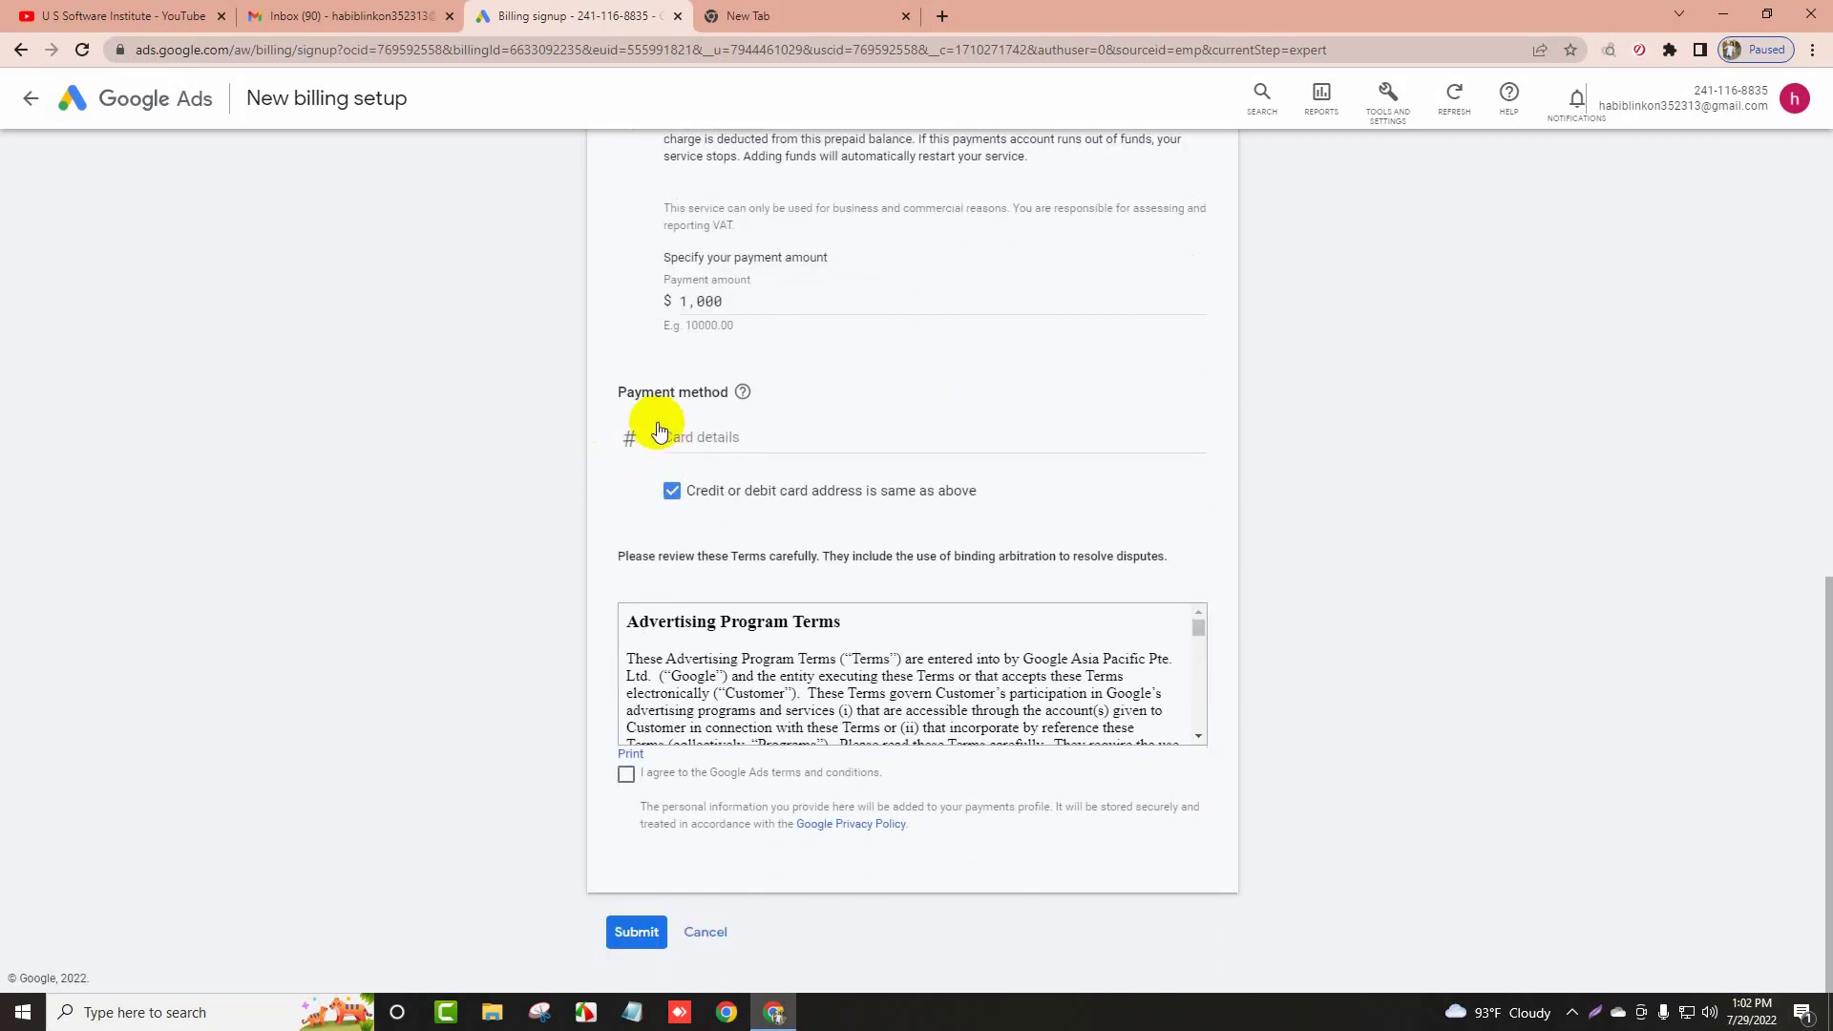
Enter the card number, MM/YY expiry date and security code
left_click(697, 439)
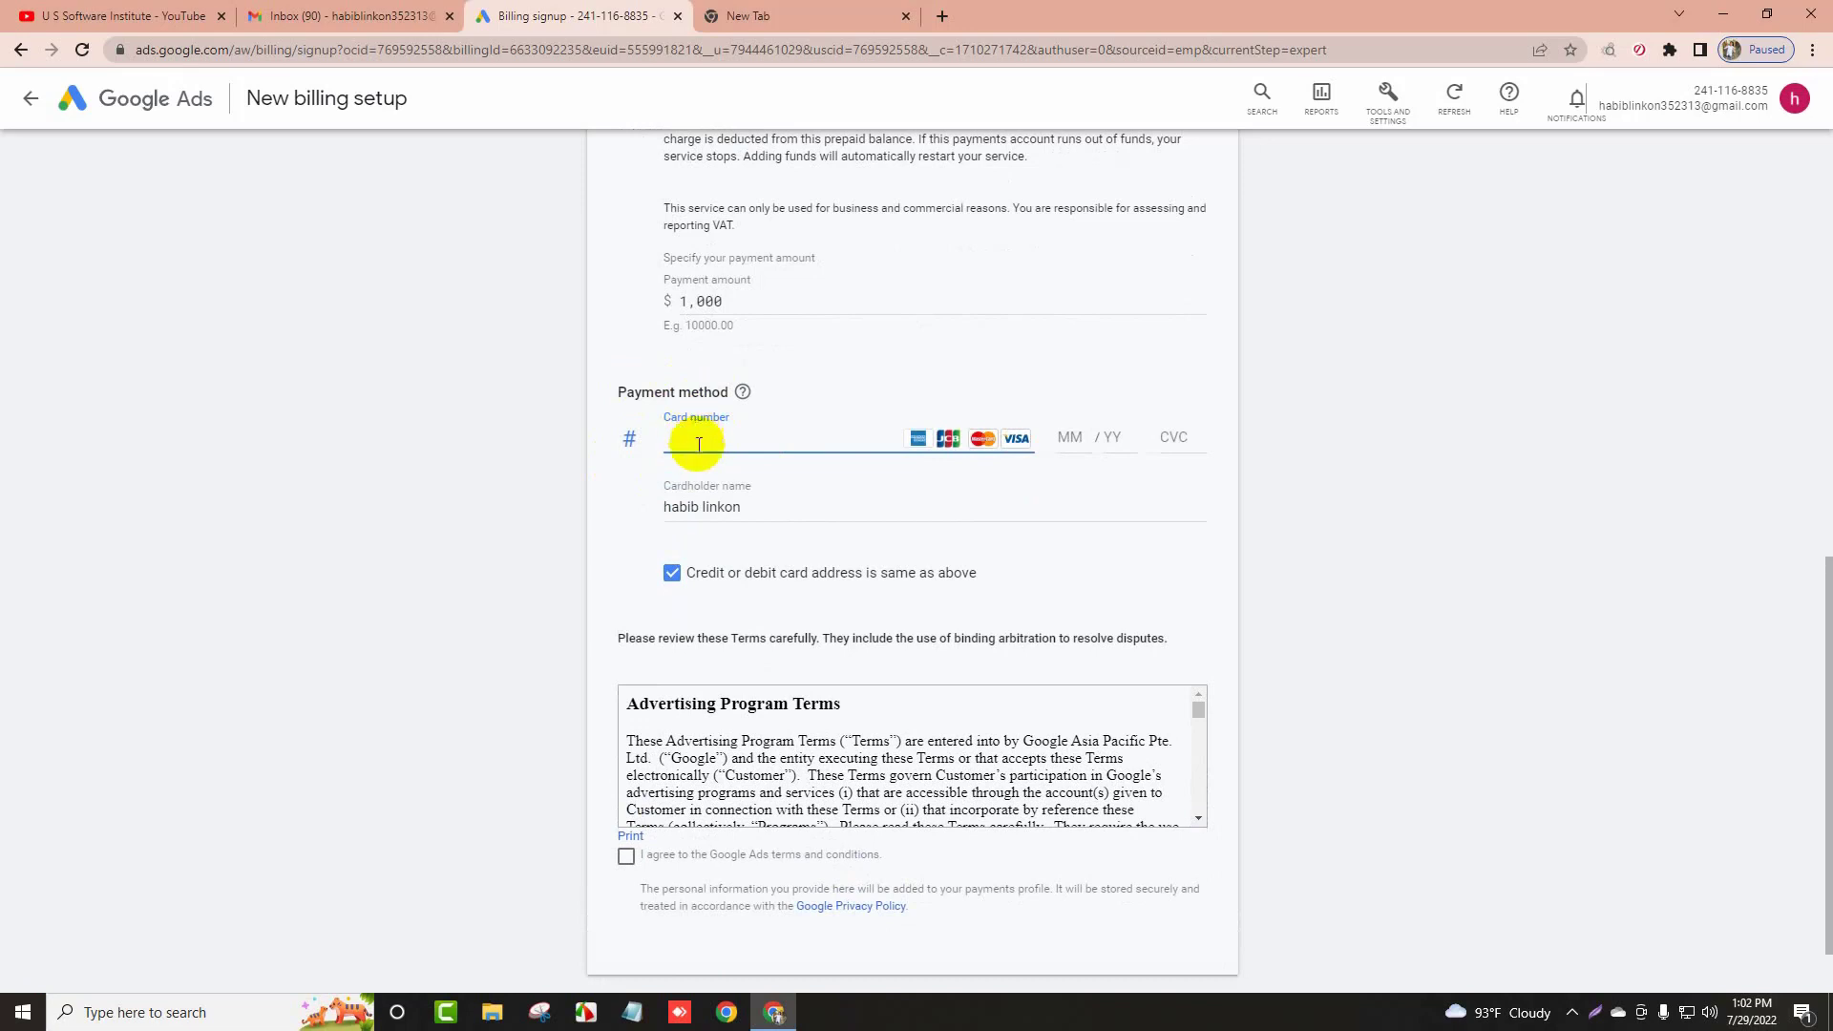
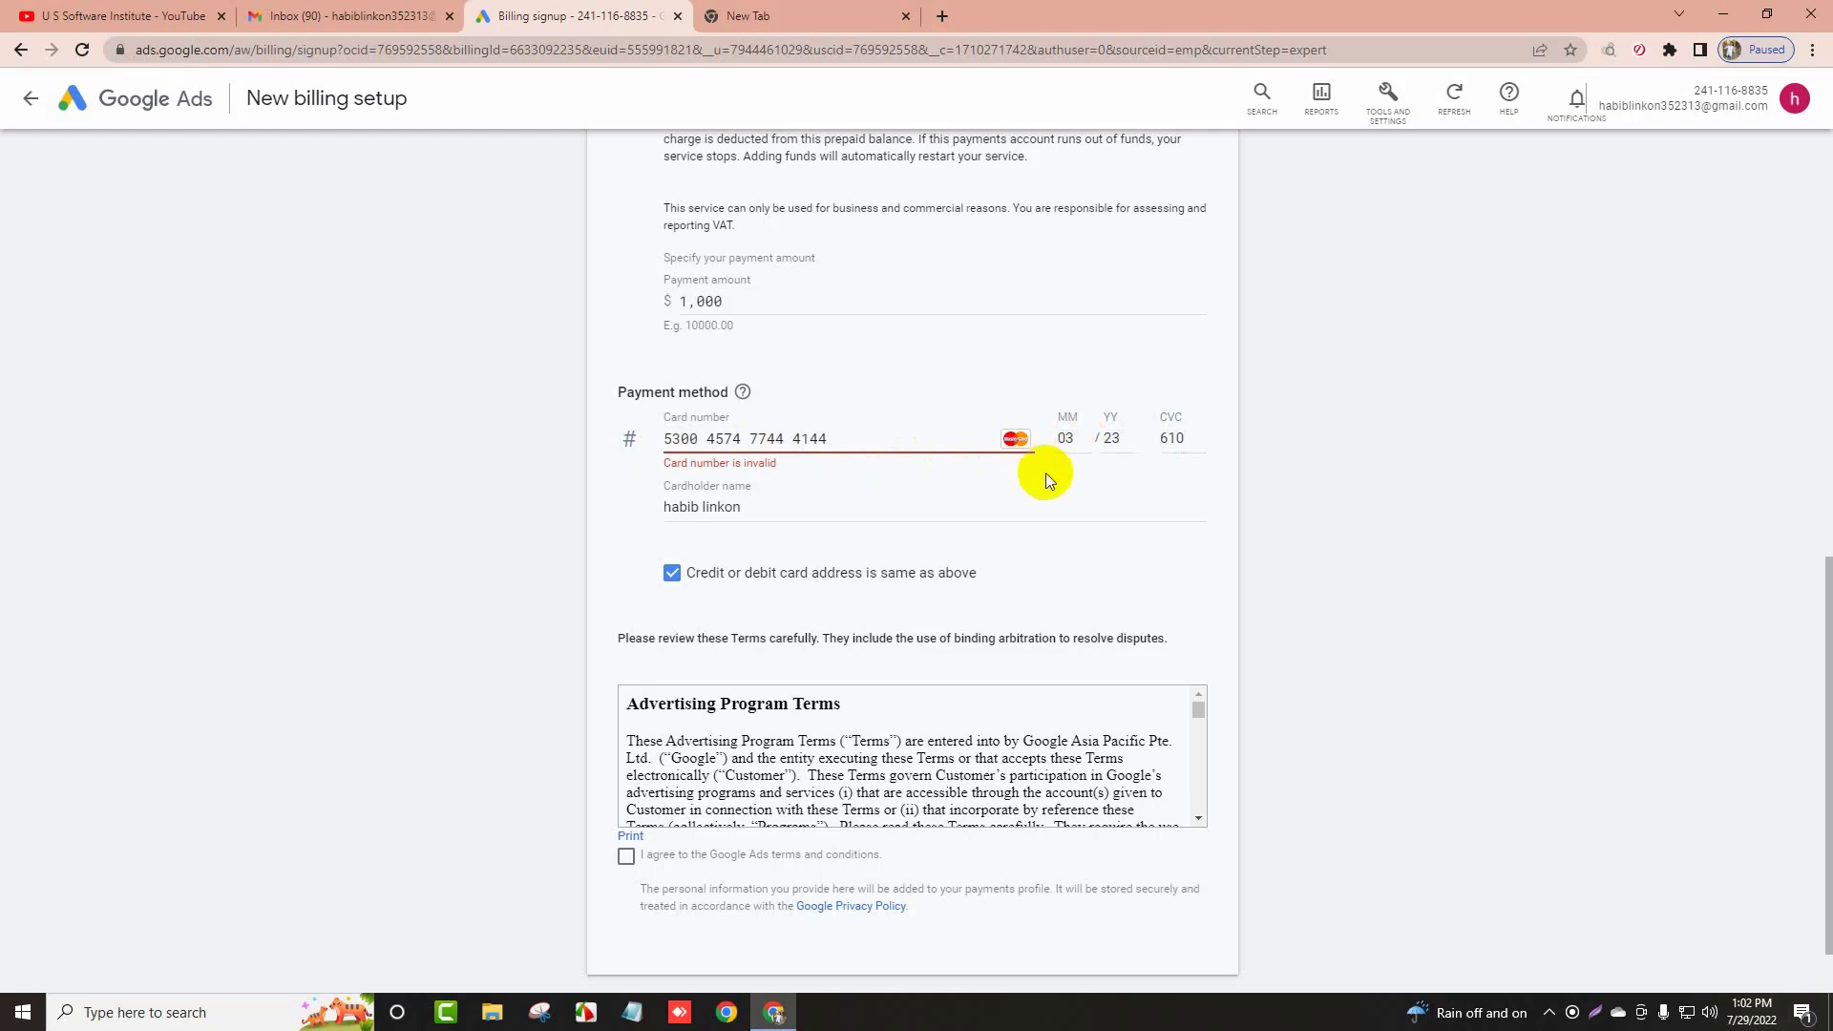
scroll(959, 406, "down", 1)
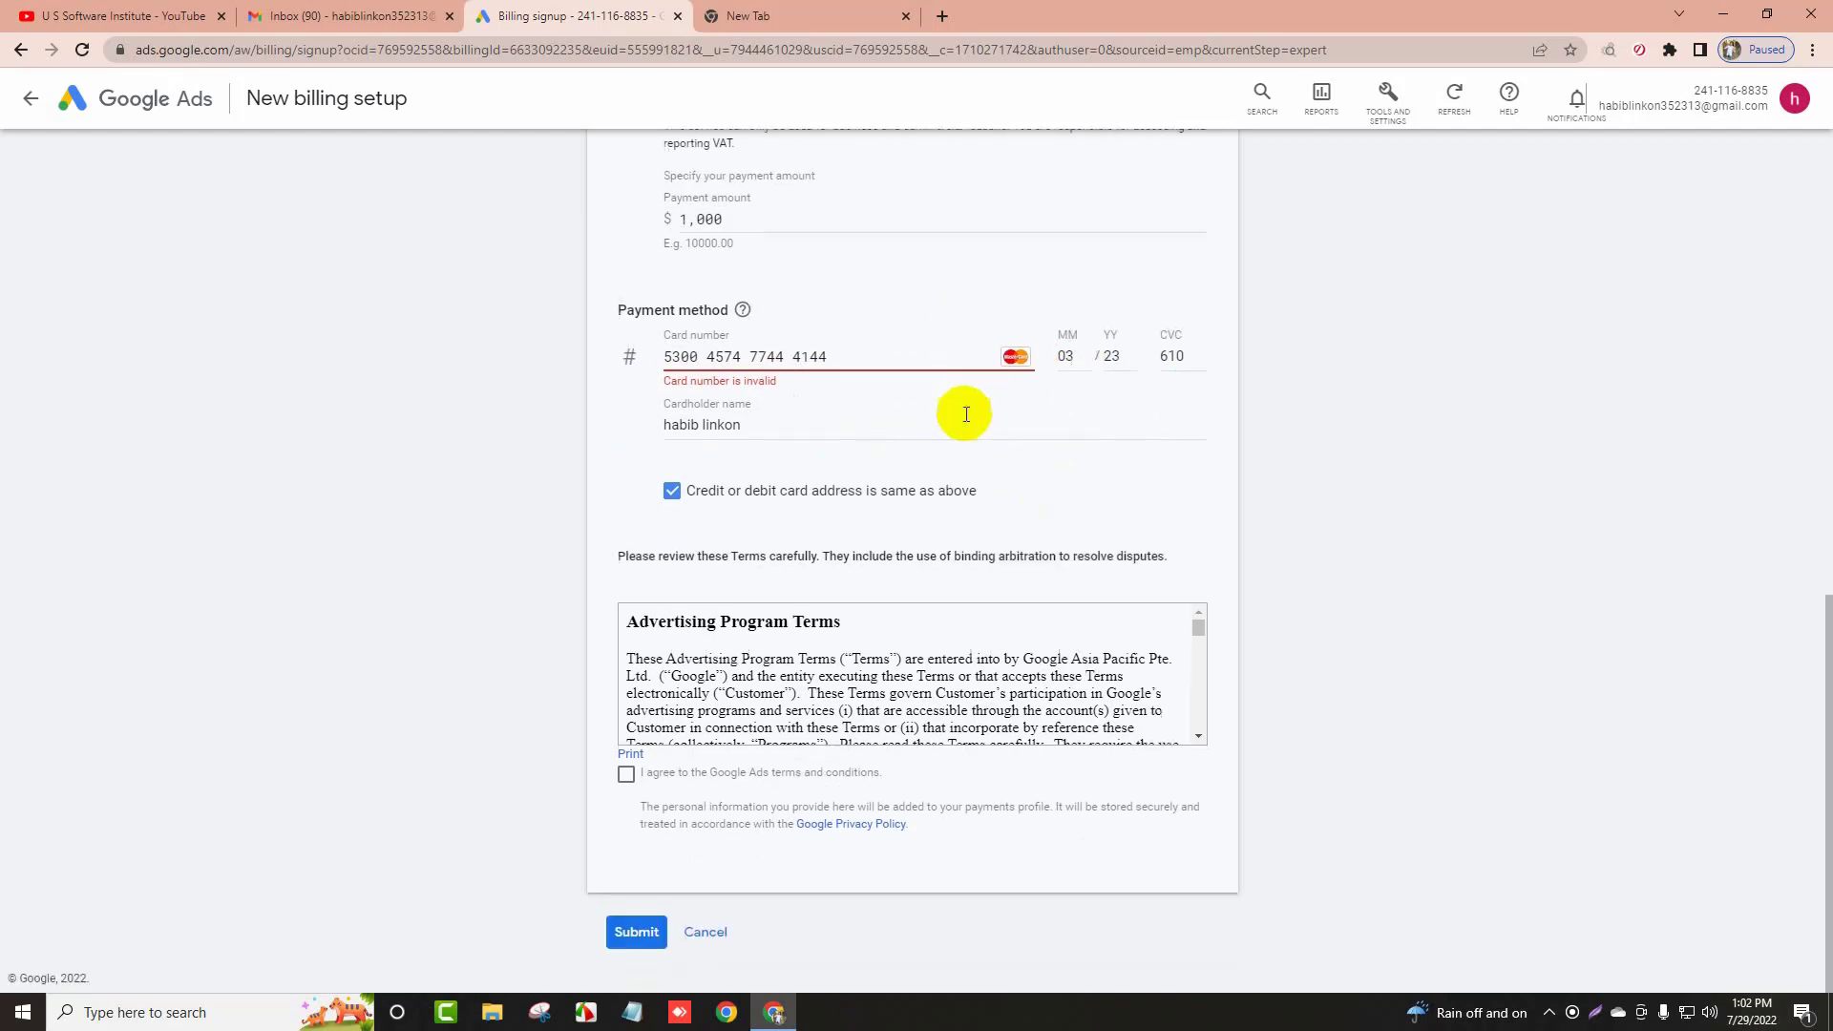
double_click(726, 413)
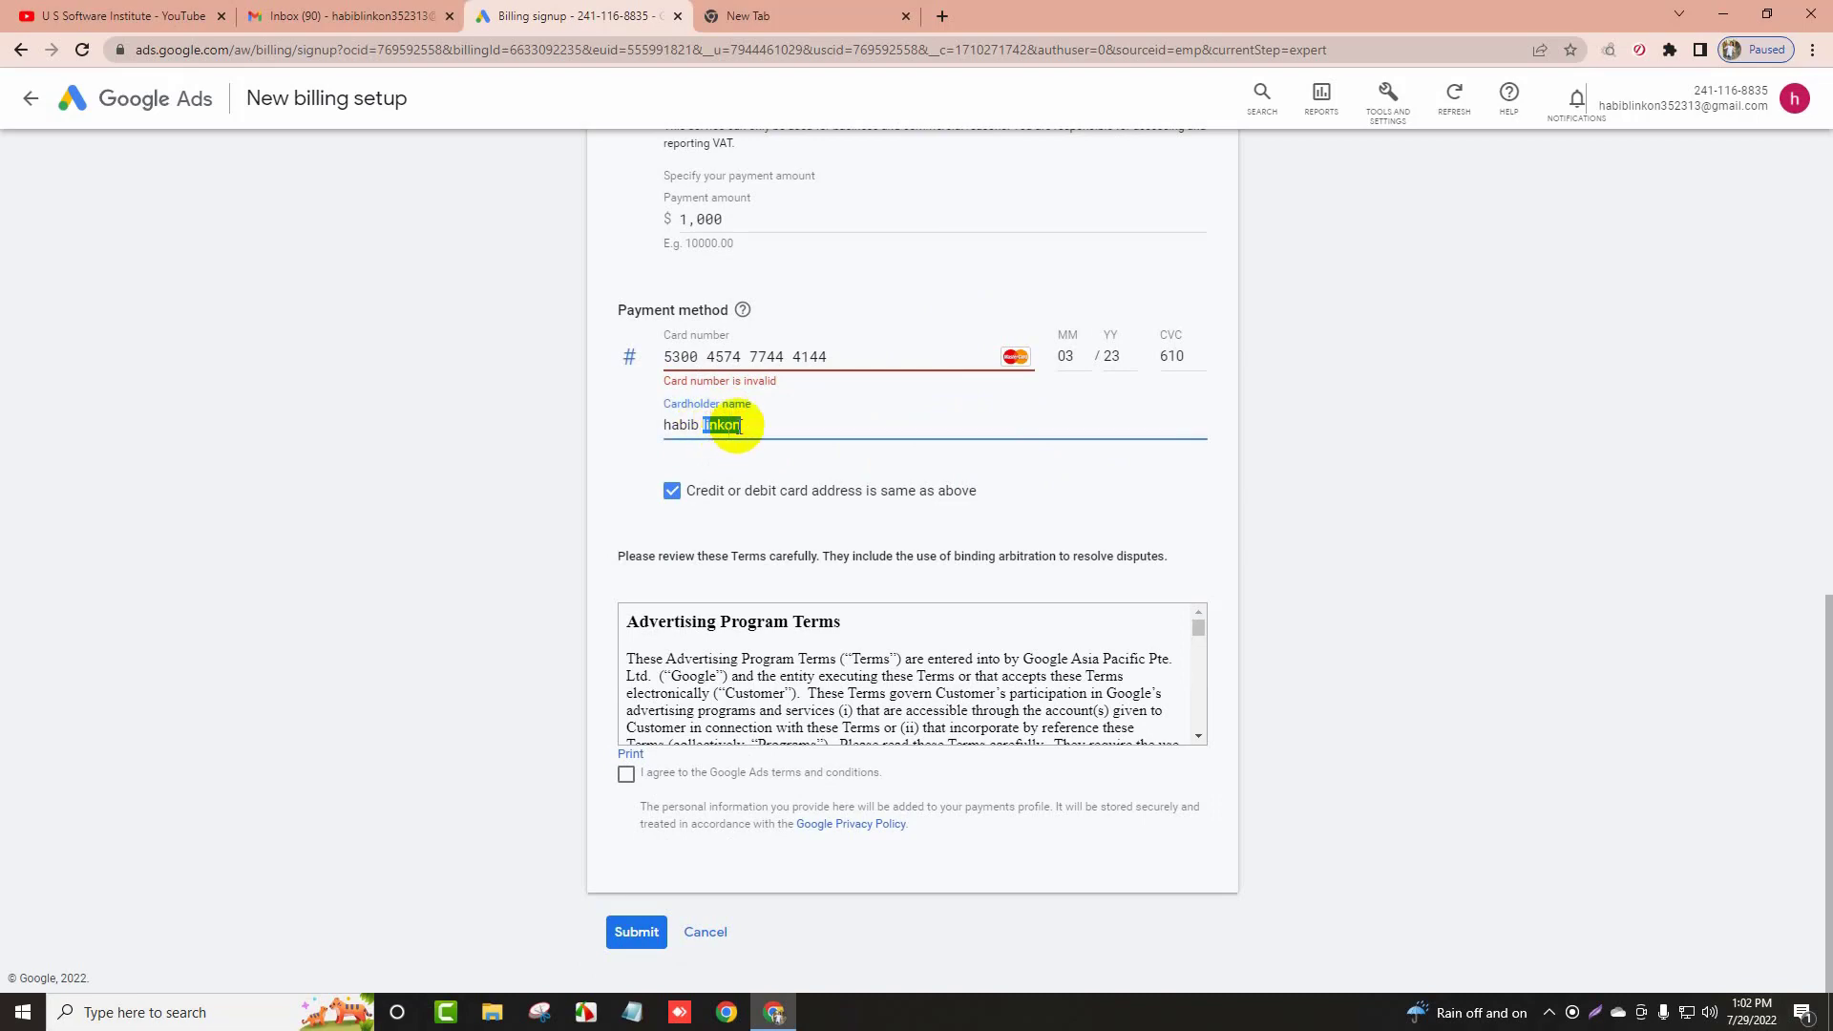
scroll(744, 410, "up", 3)
scroll(754, 401, "up", 5)
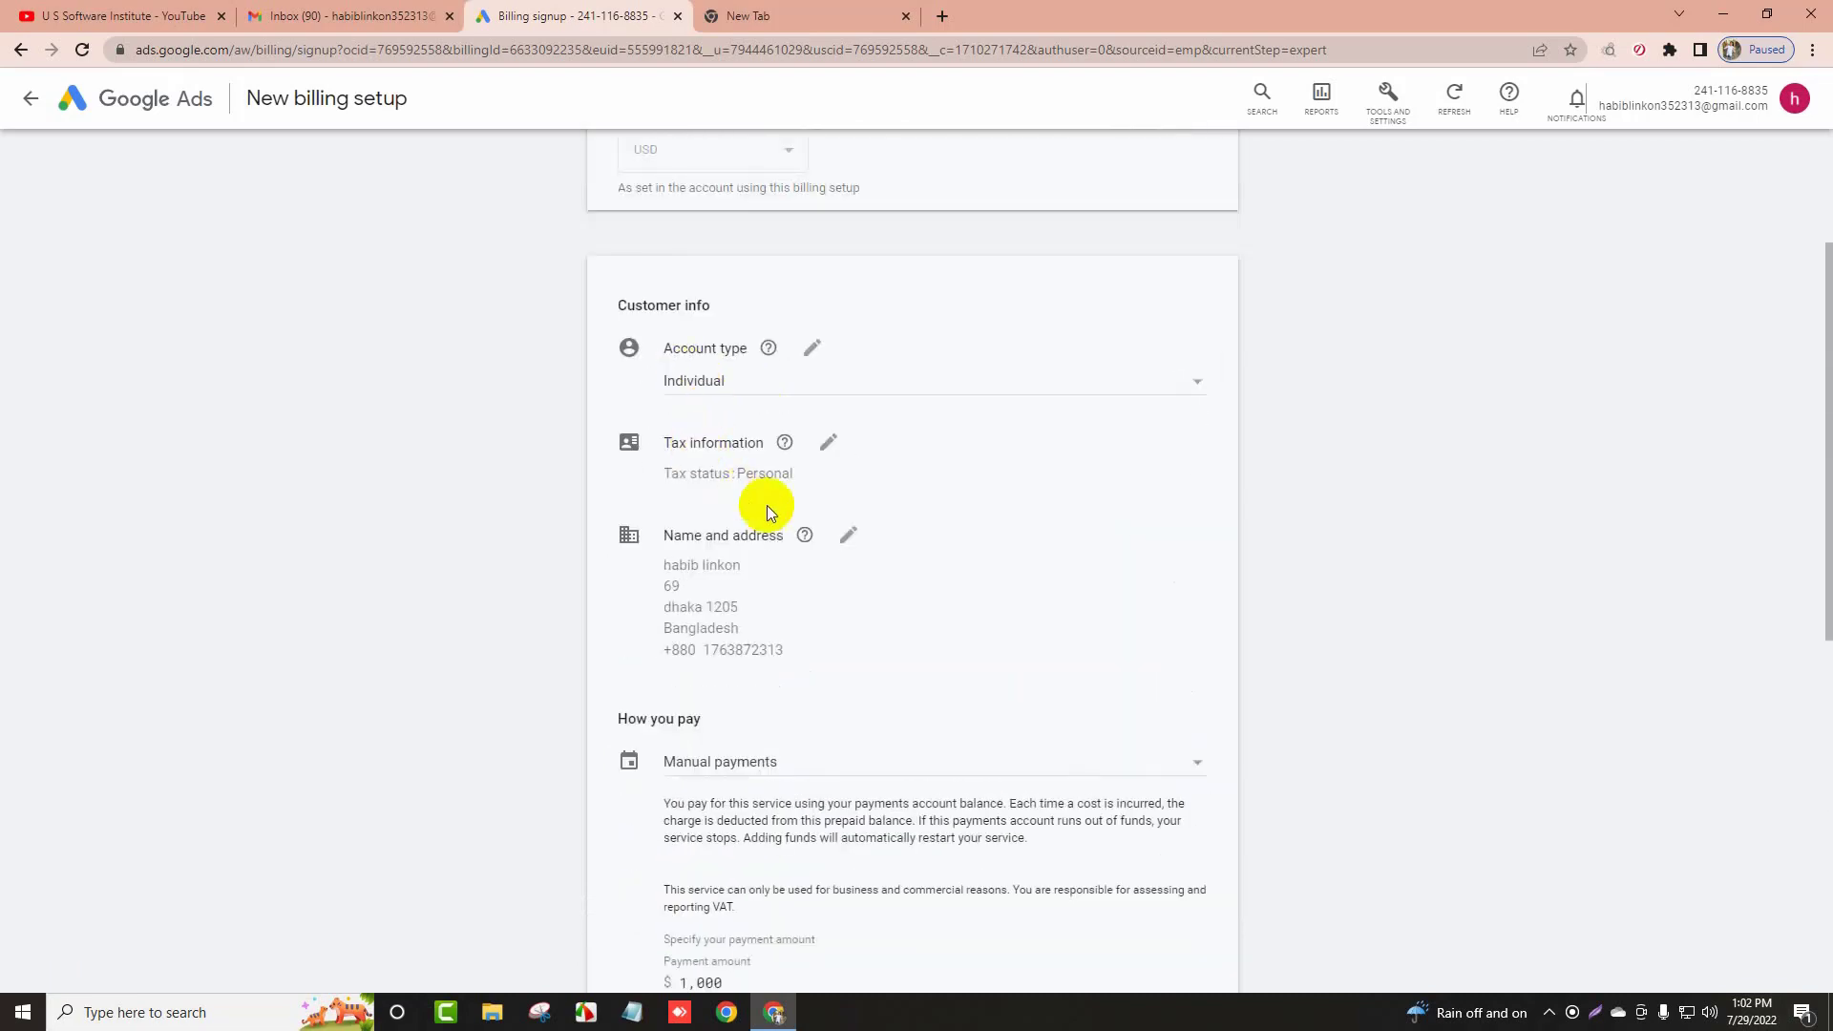
scroll(783, 501, "up", 1)
scroll(850, 478, "up", 1)
scroll(798, 475, "down", 5)
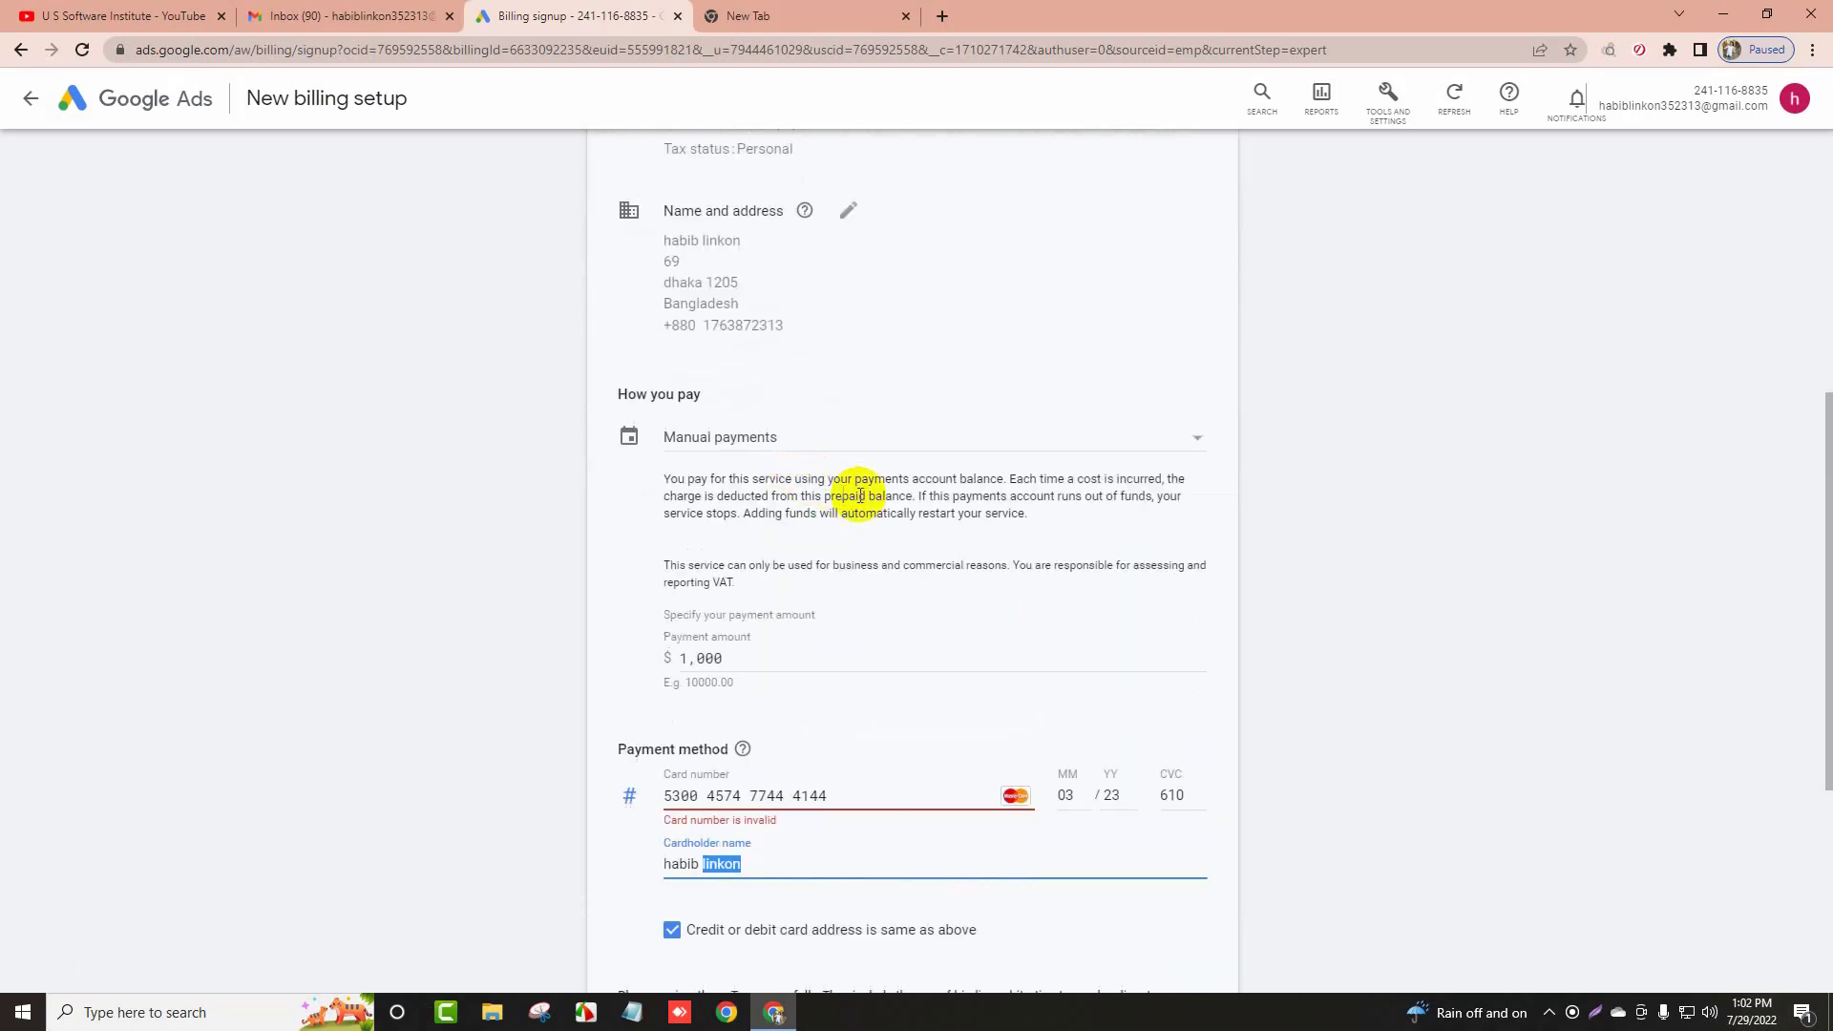
scroll(869, 485, "up", 1)
scroll(888, 487, "up", 1)
left_click_drag(679, 430, 737, 440)
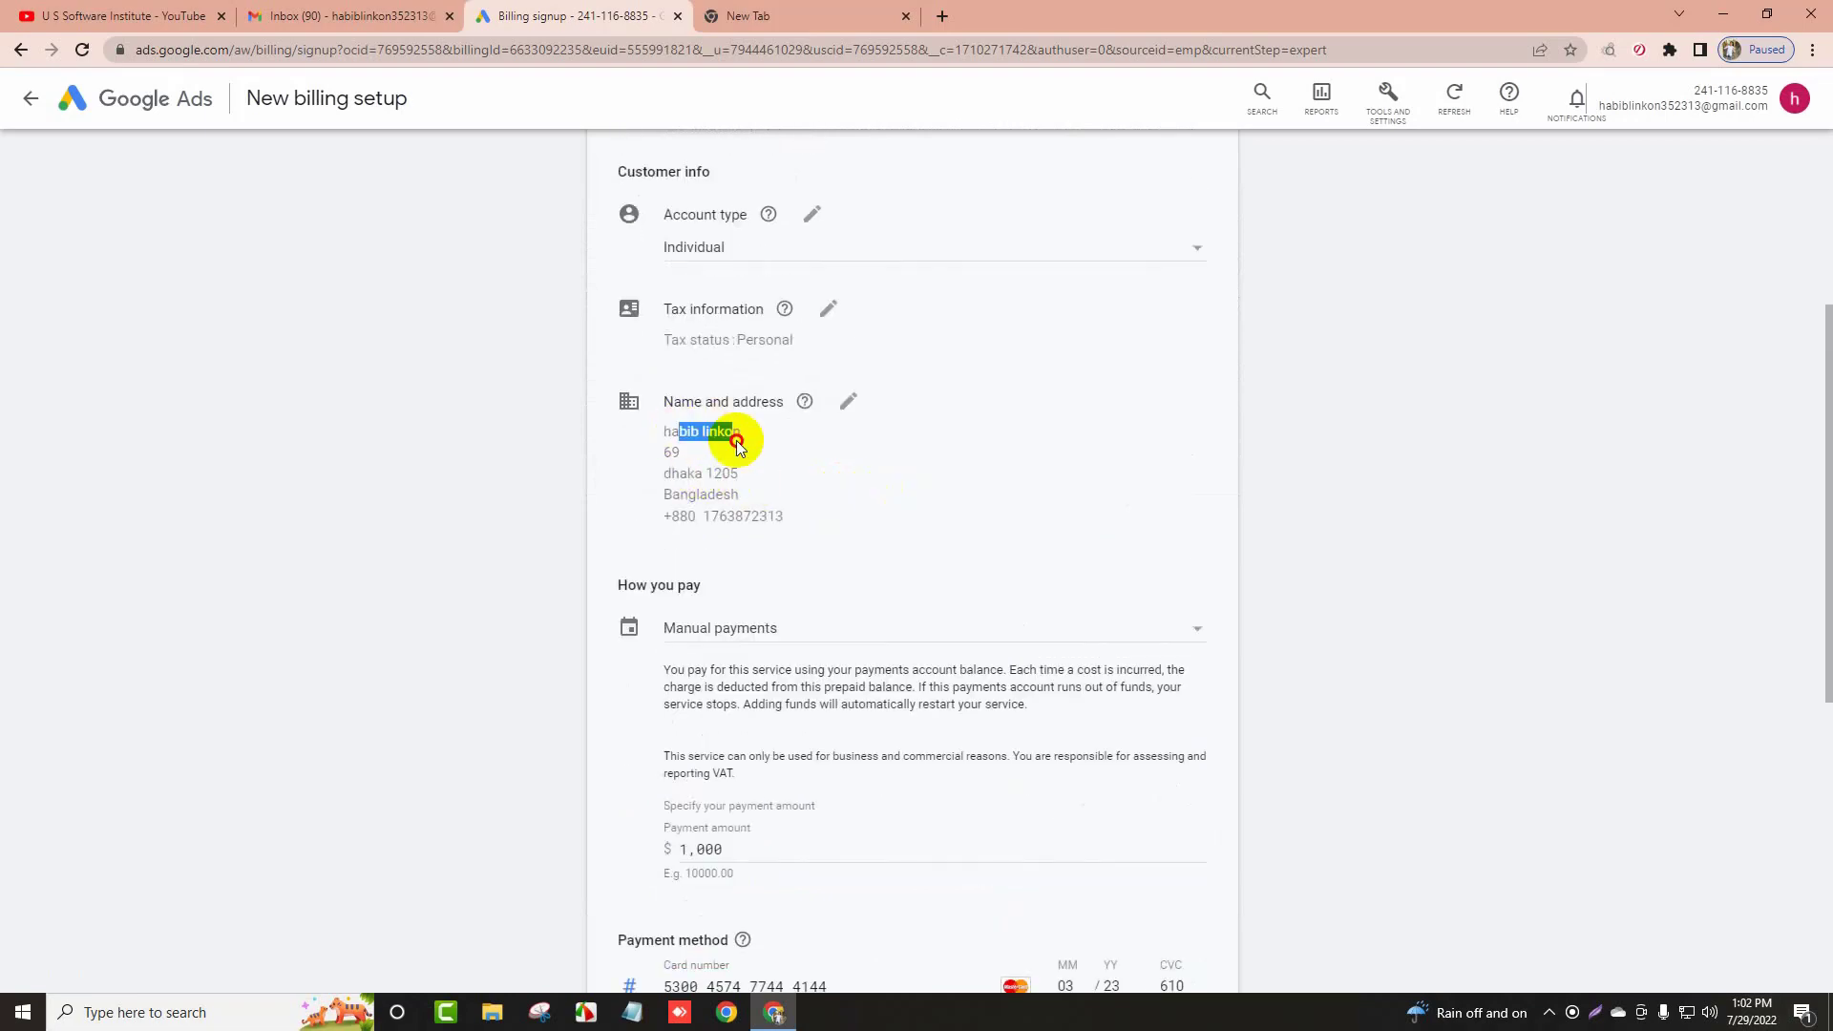
scroll(985, 504, "down", 8)
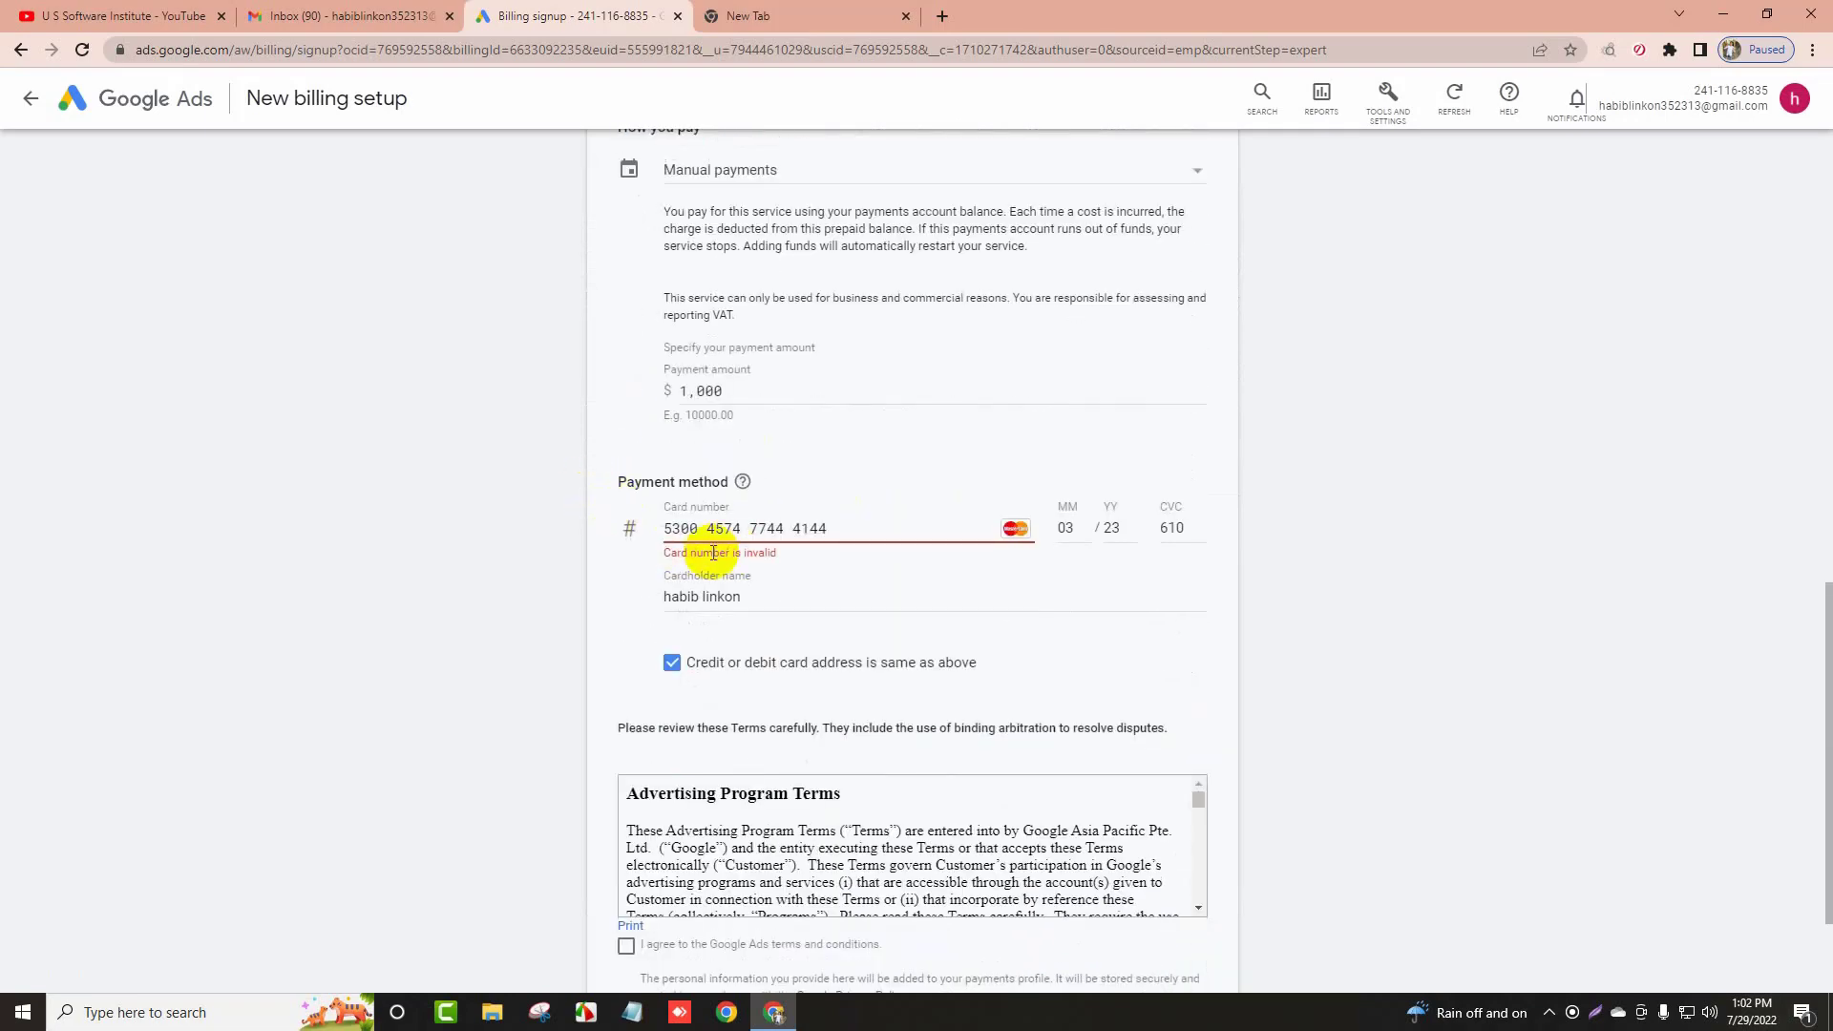
left_click(749, 588)
scroll(668, 589, "down", 2)
left_click(630, 449)
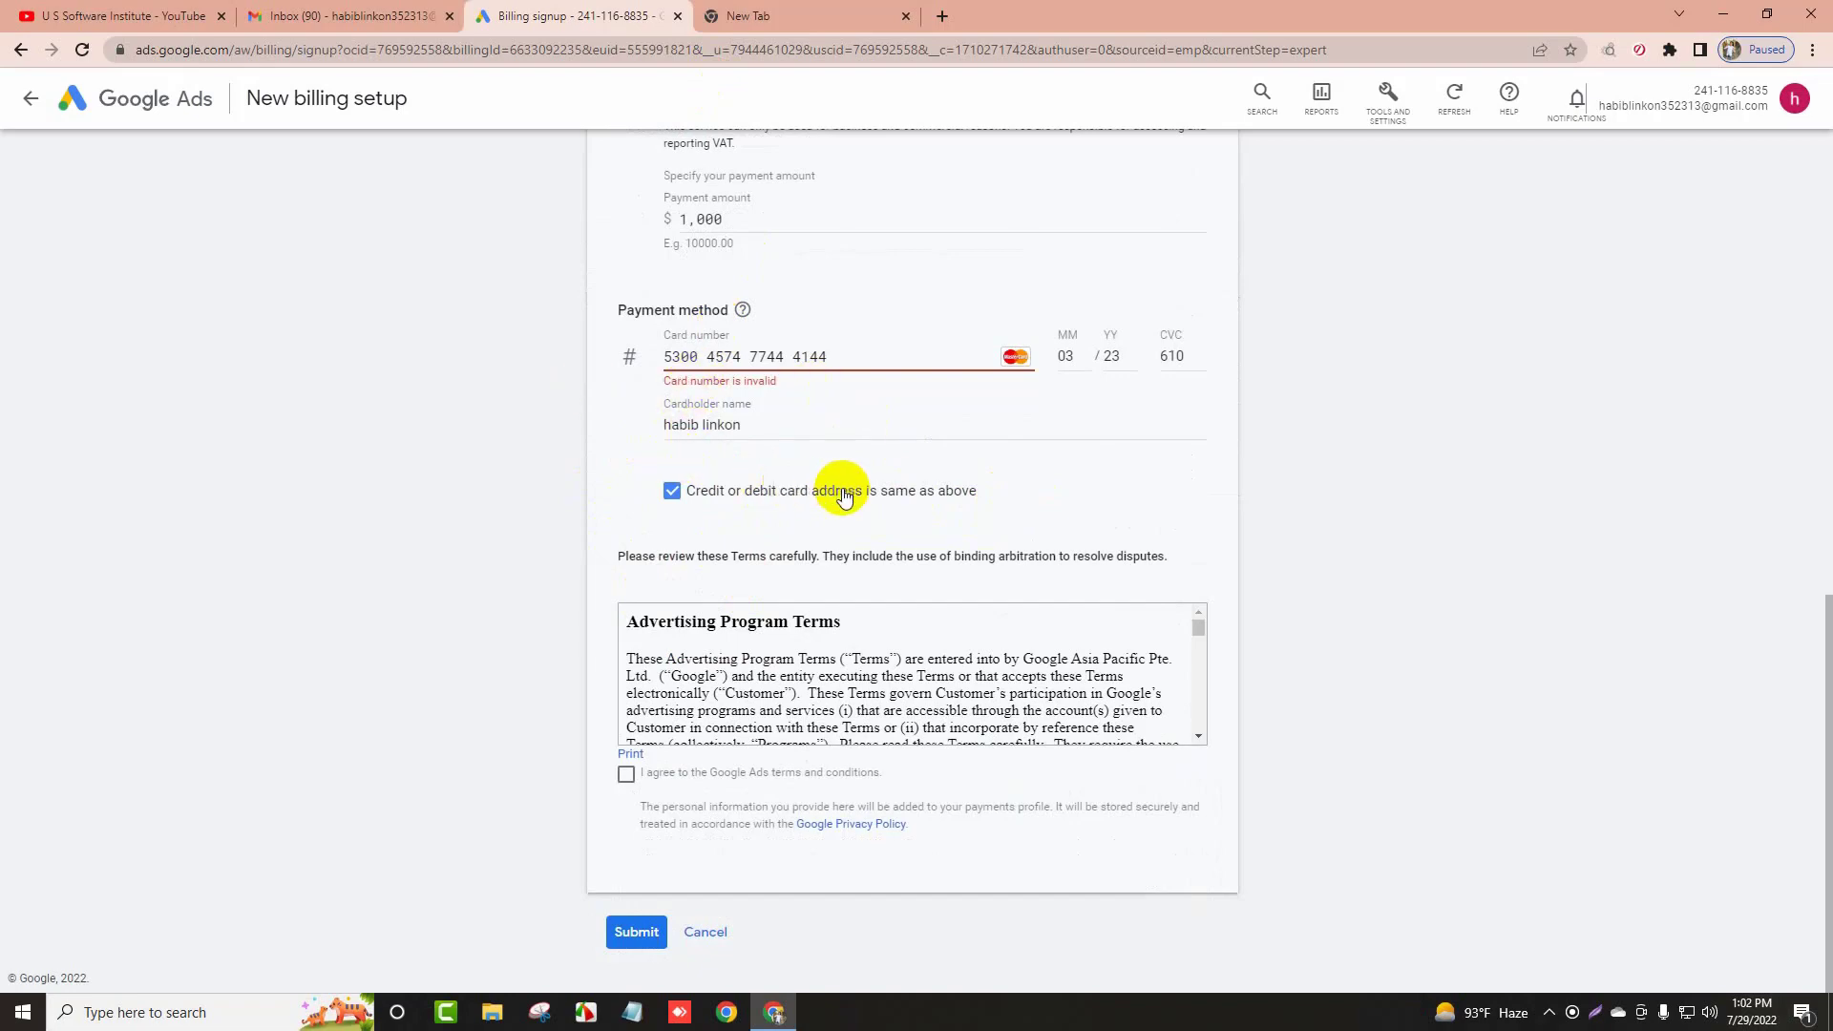
Tick 'I agree to the Google Ads terms and conditions' and review the billing form
scroll(831, 659, "down", 15)
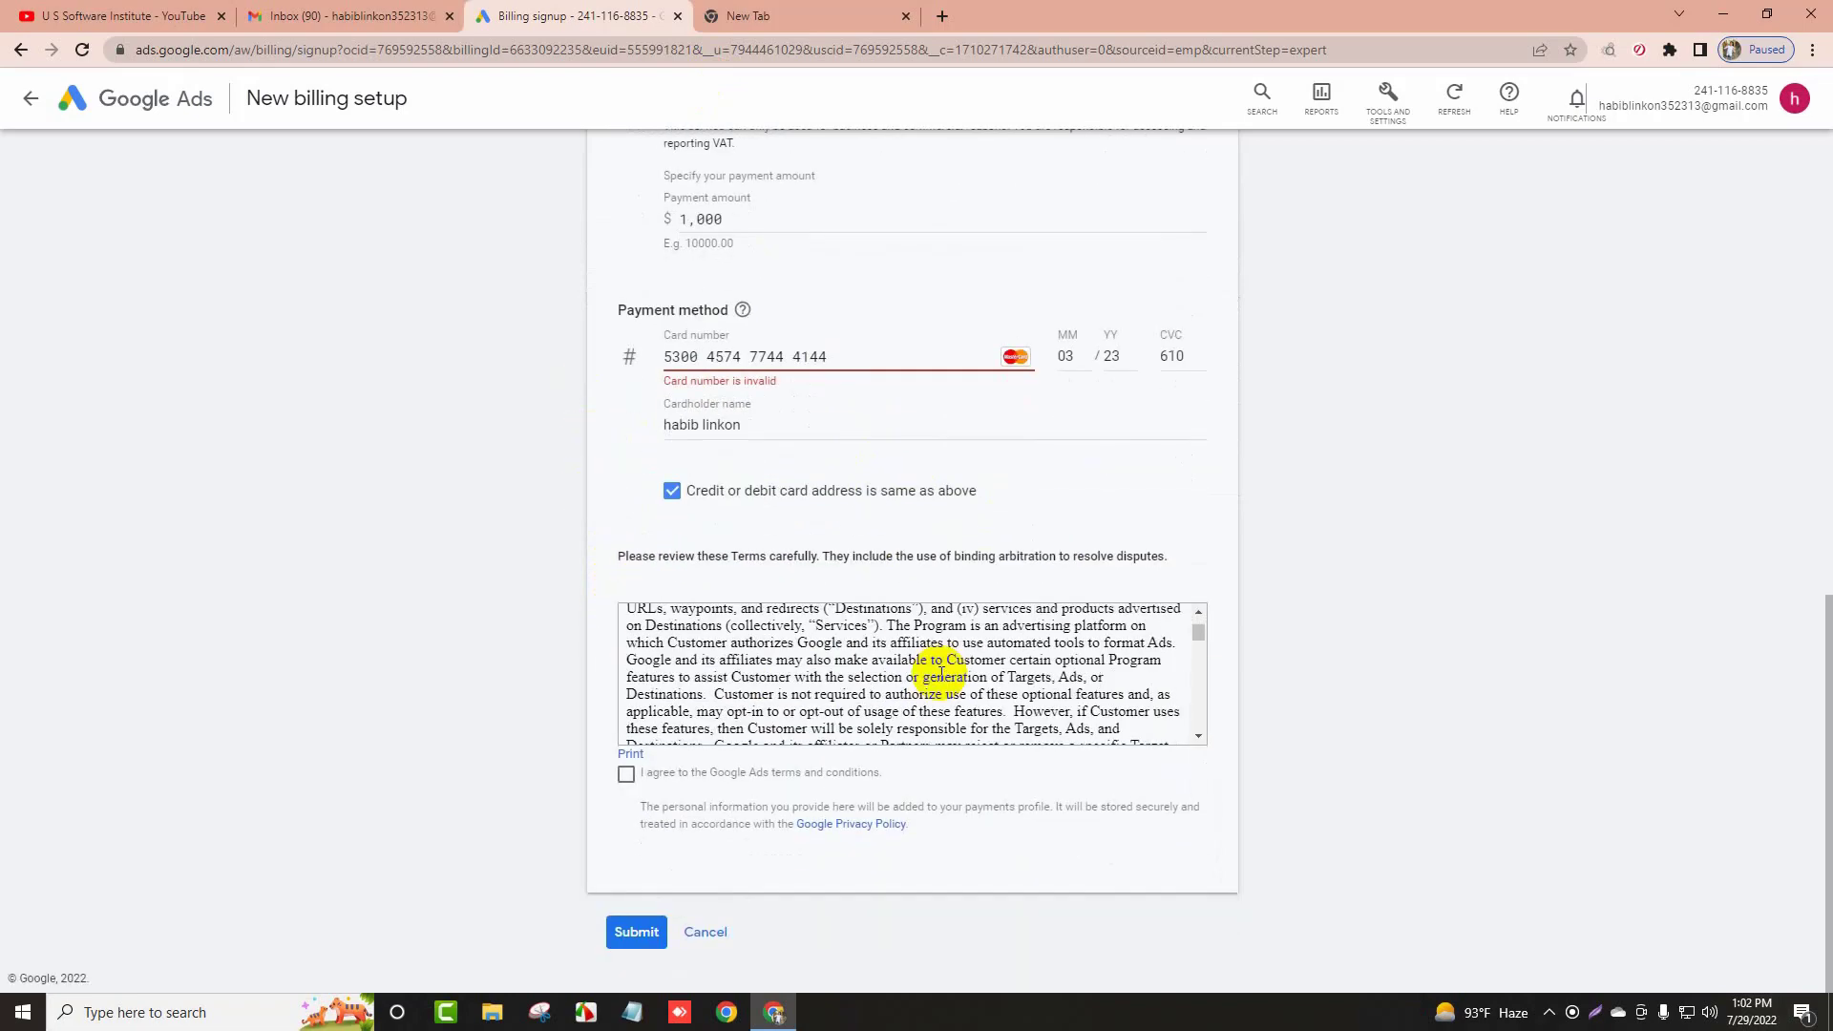
scroll(821, 659, "down", 15)
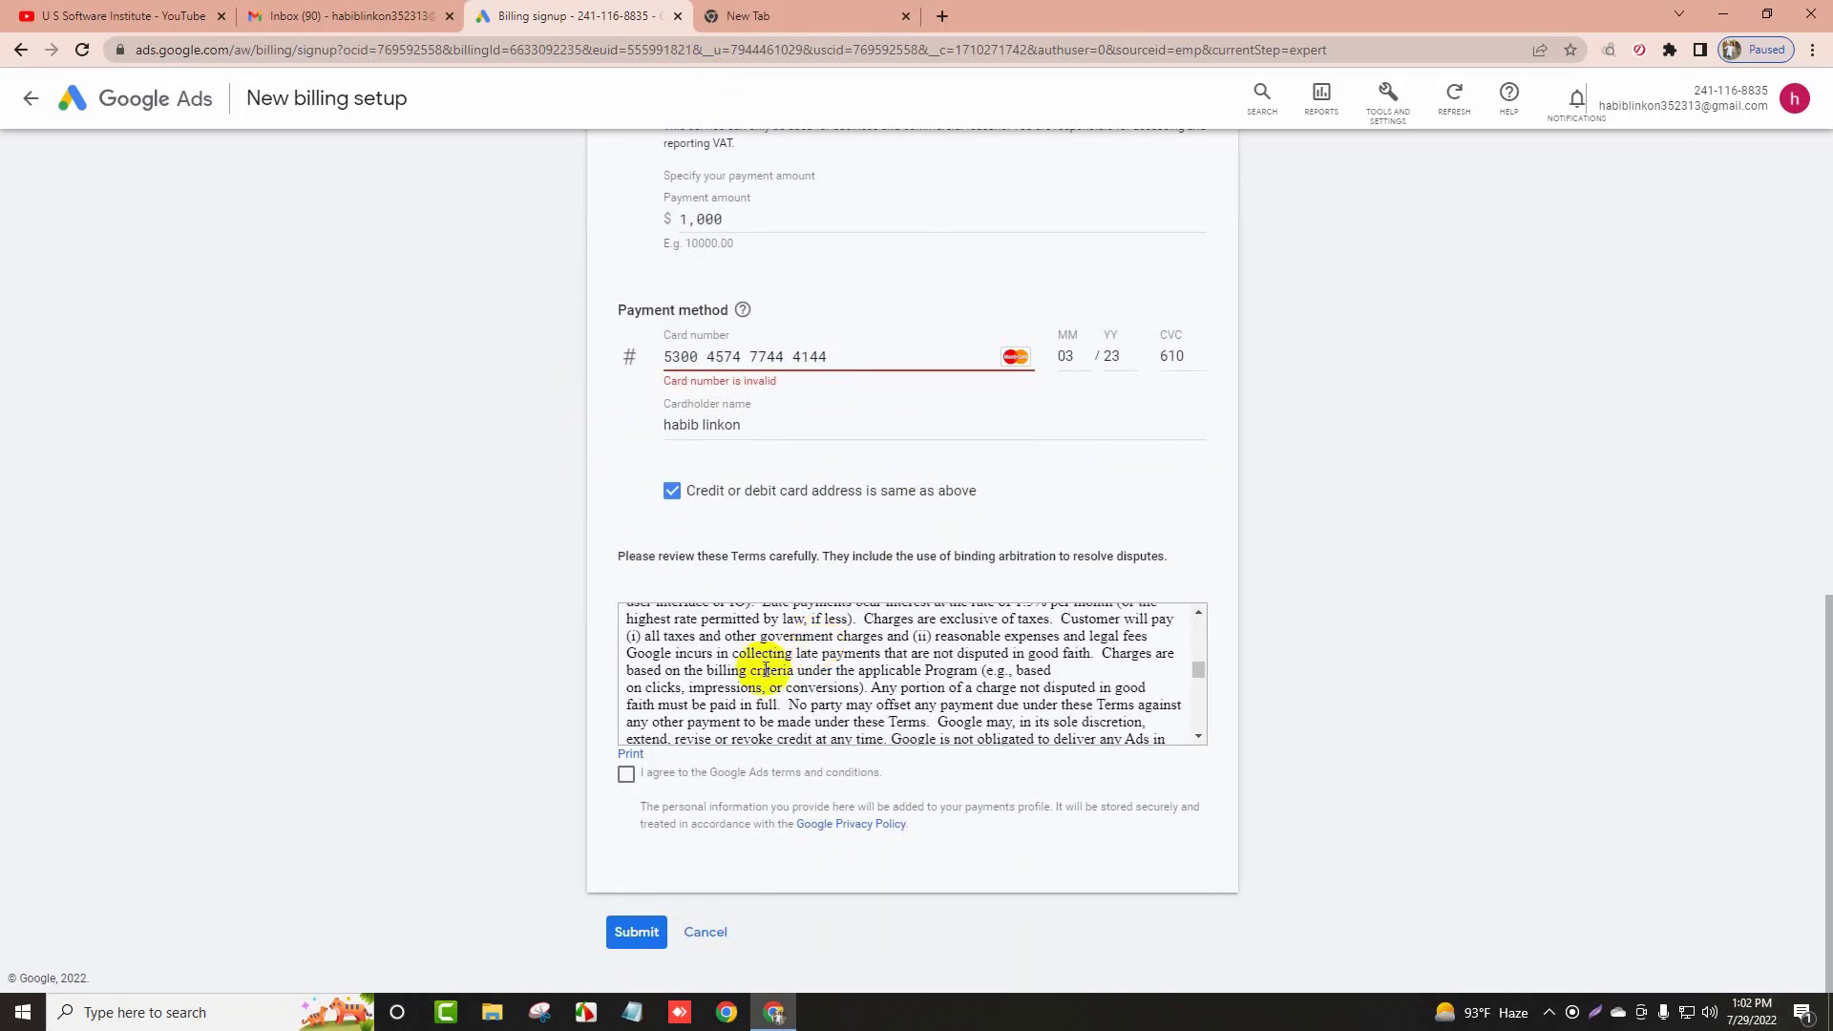
left_click(626, 774)
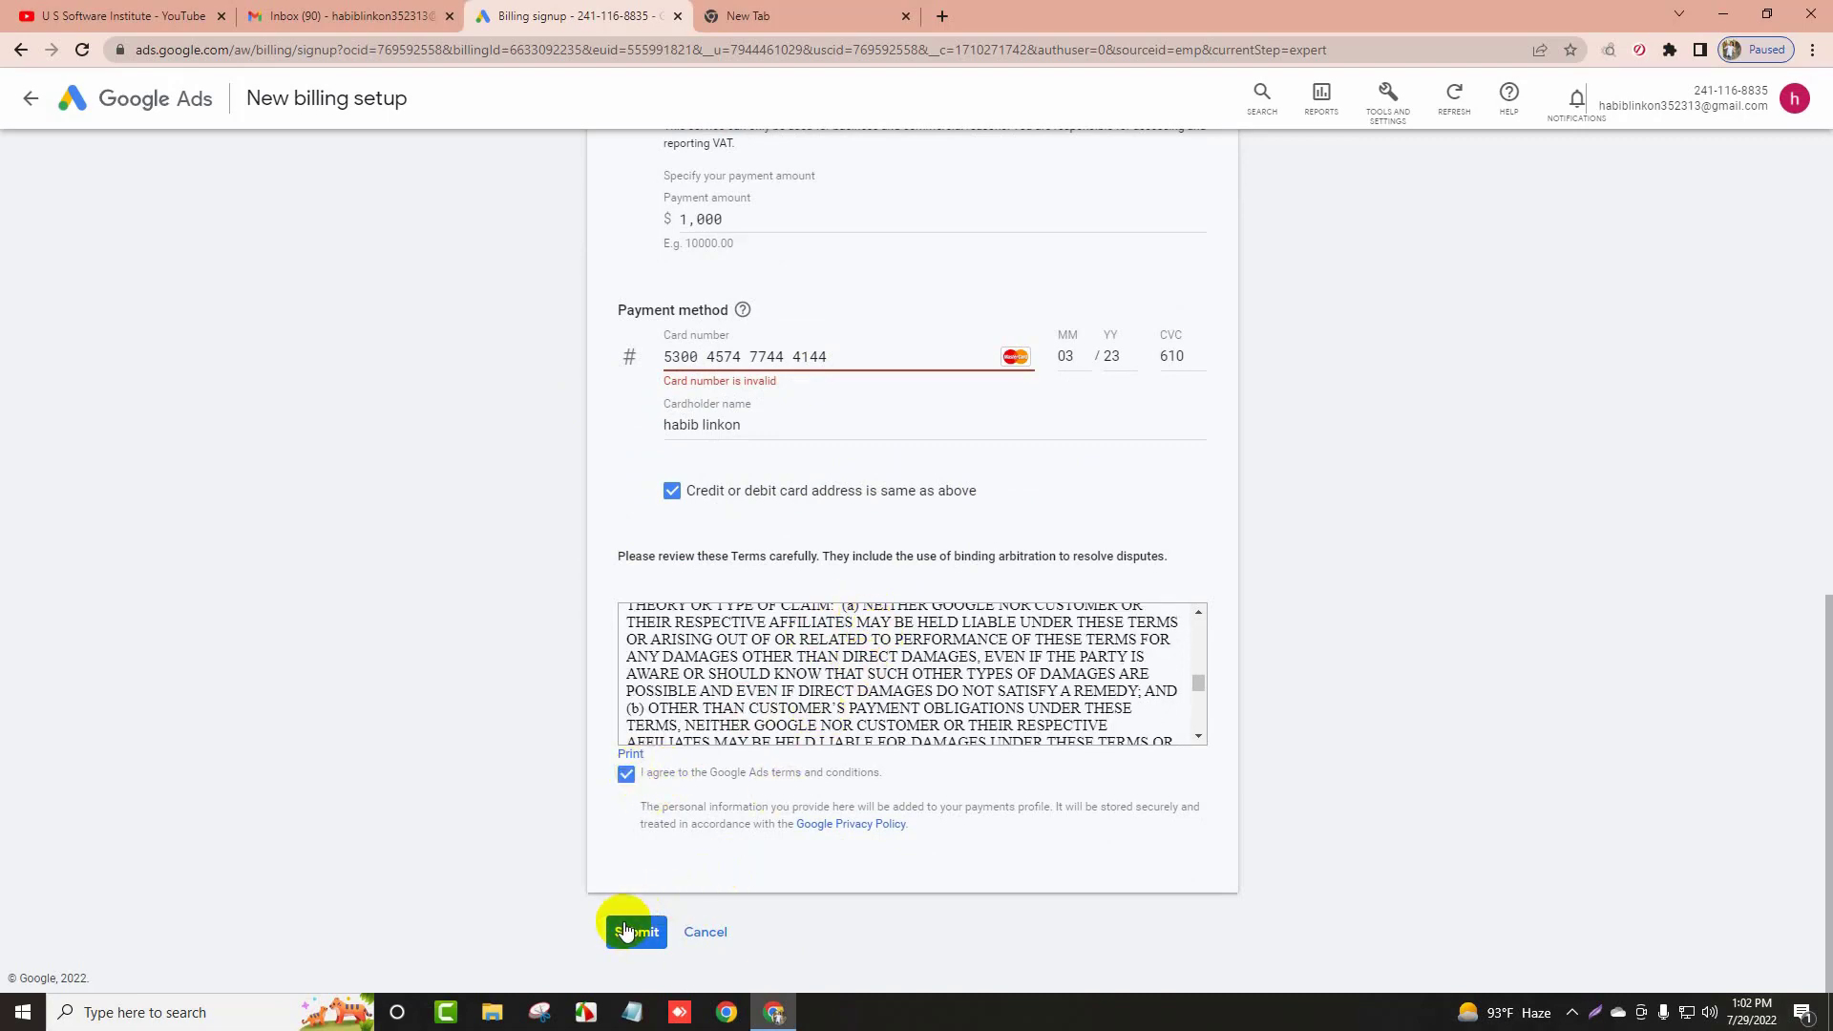
scroll(760, 682, "up", 2)
scroll(760, 682, "up", 2)
scroll(1436, 523, "up", 5)
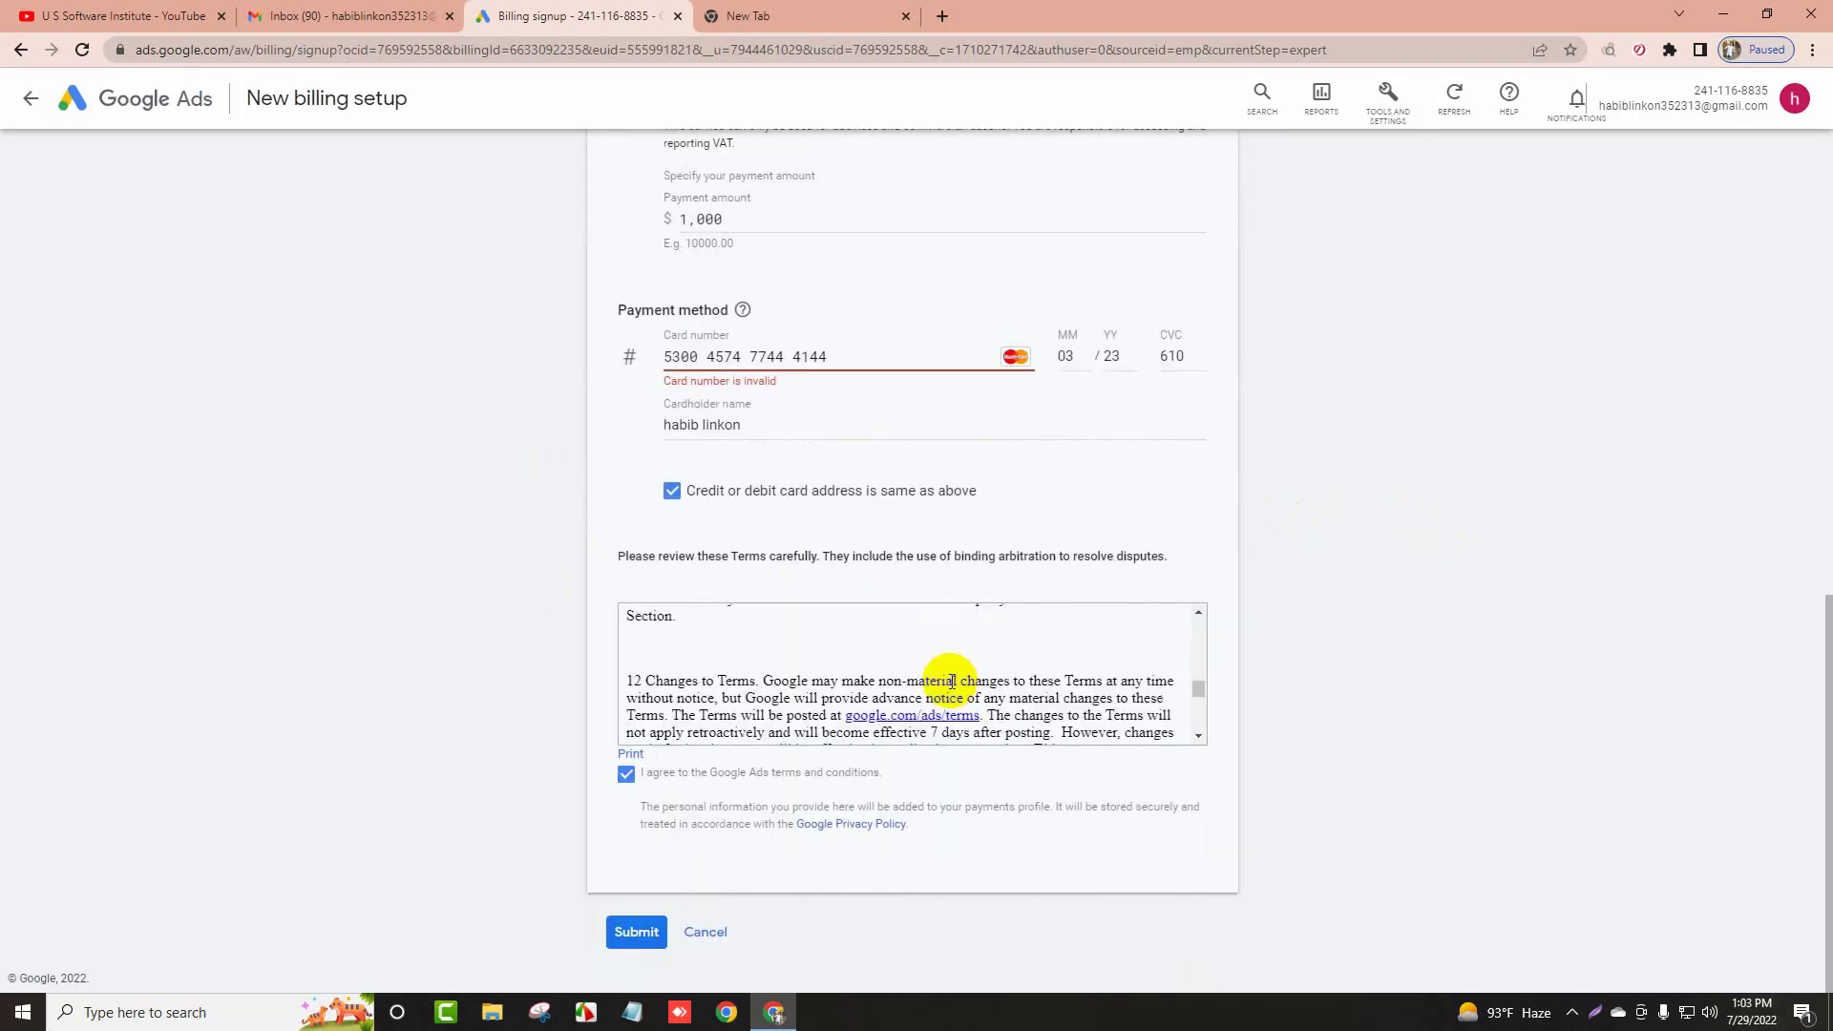
scroll(951, 681, "down", 5)
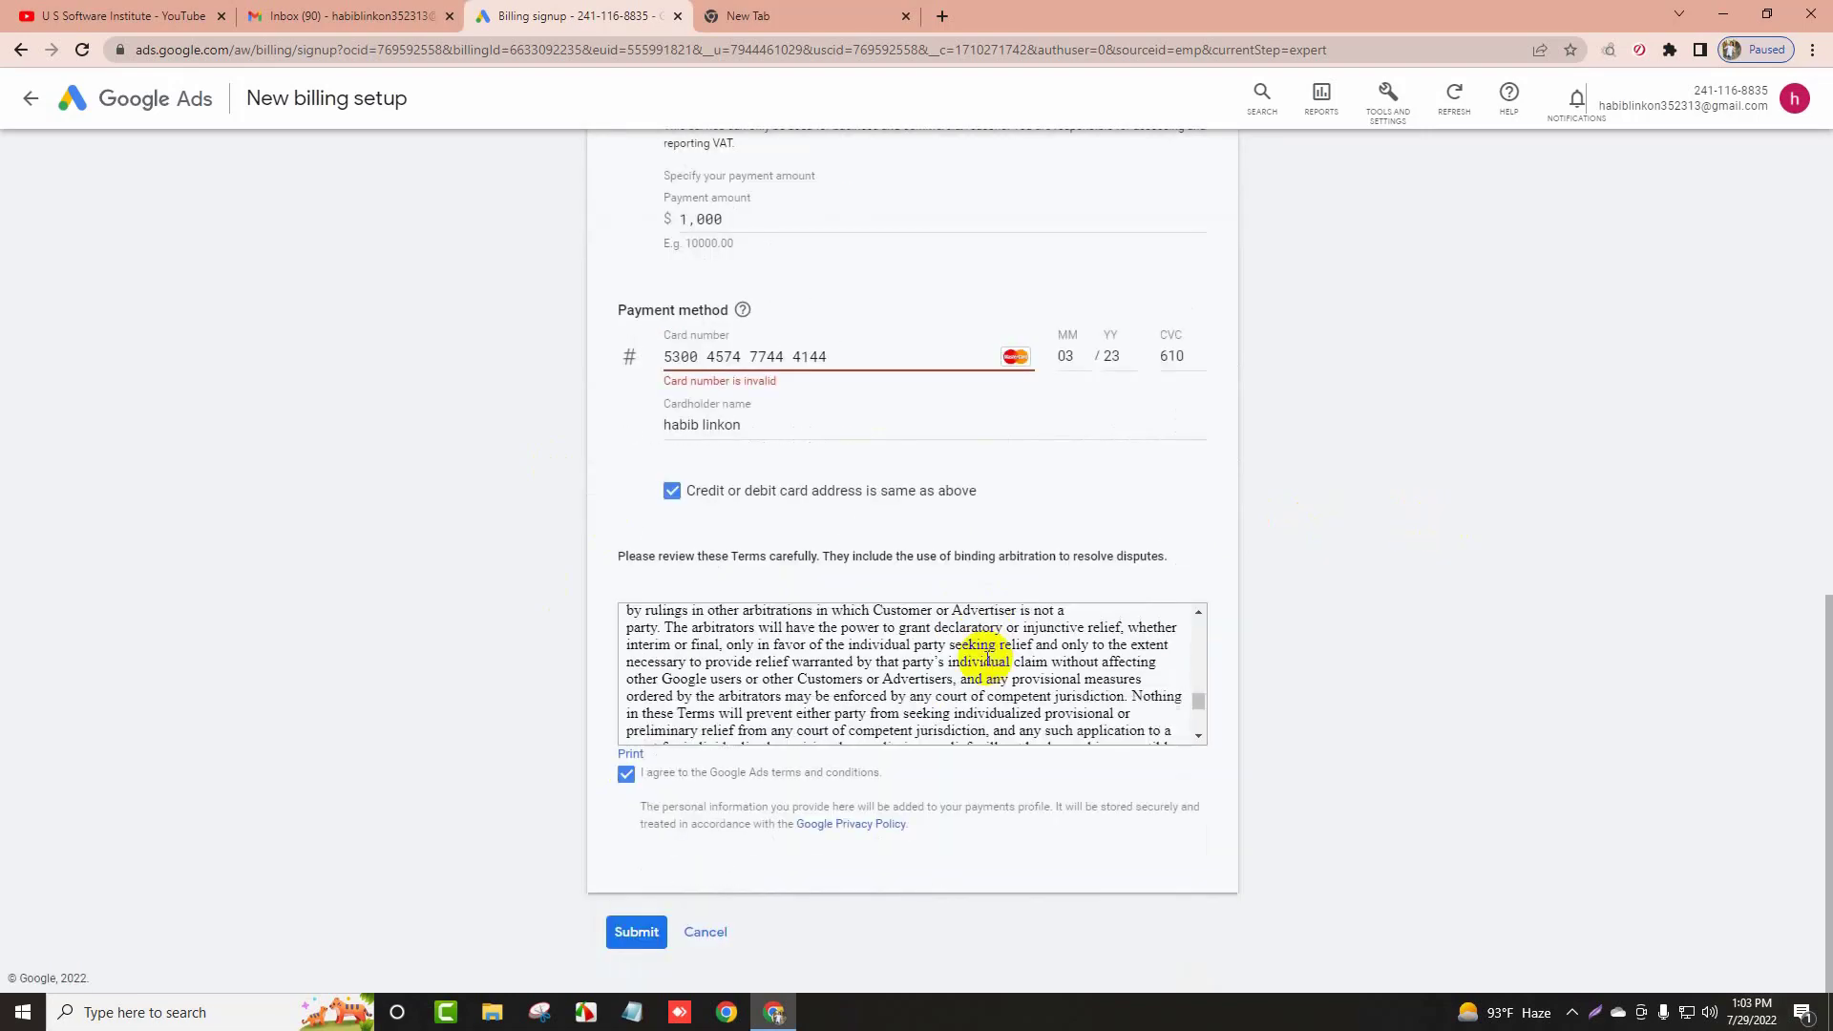
scroll(993, 662, "up", 10)
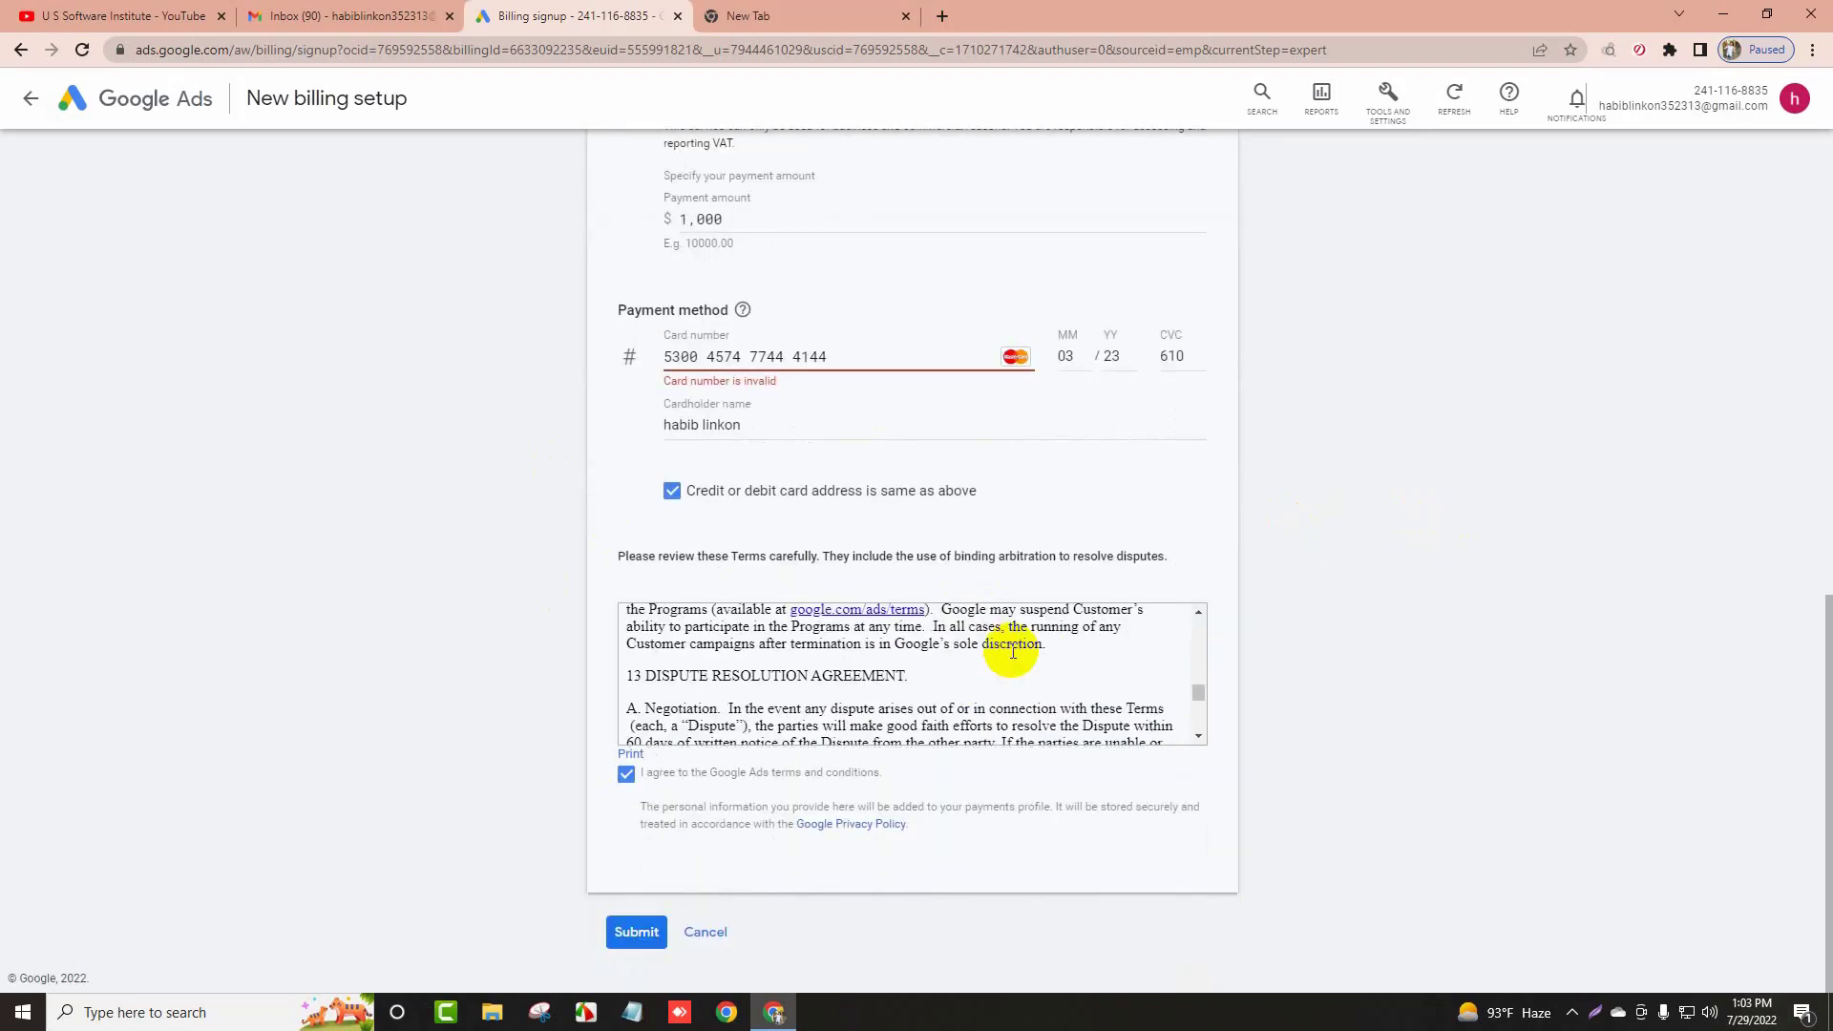
scroll(1049, 647, "up", 3)
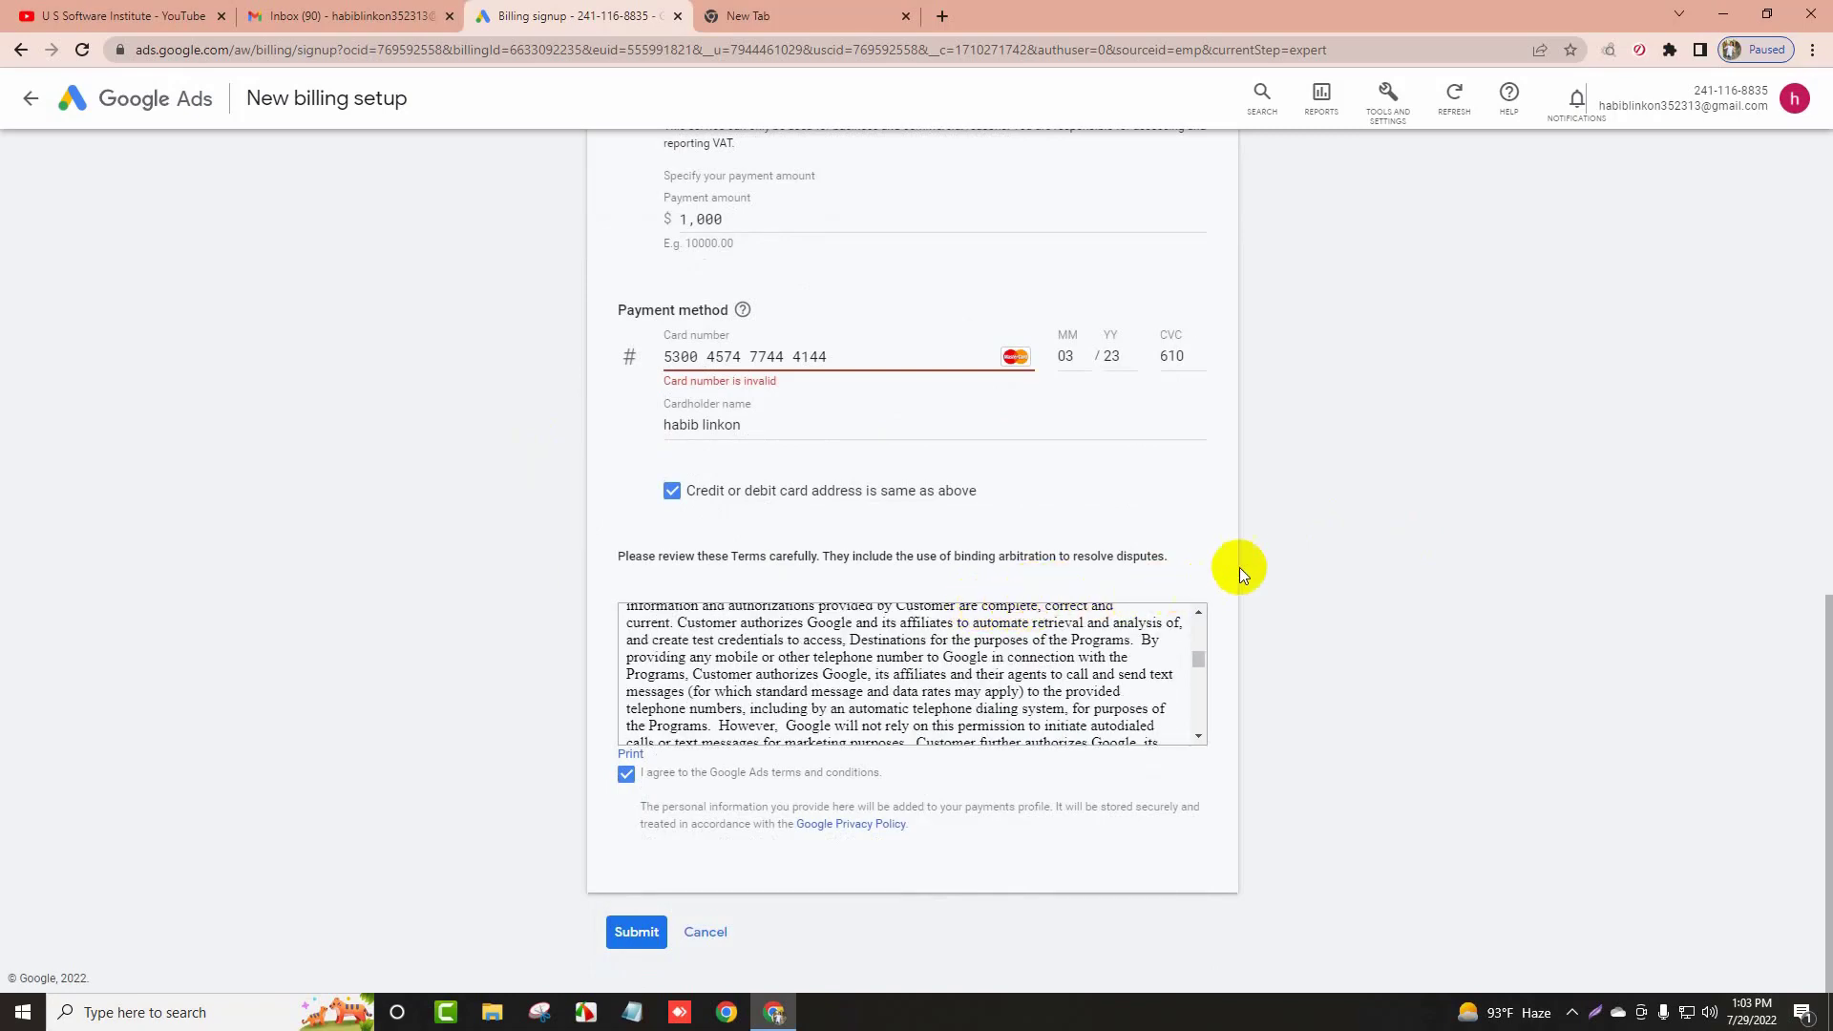
scroll(1138, 637, "down", 5)
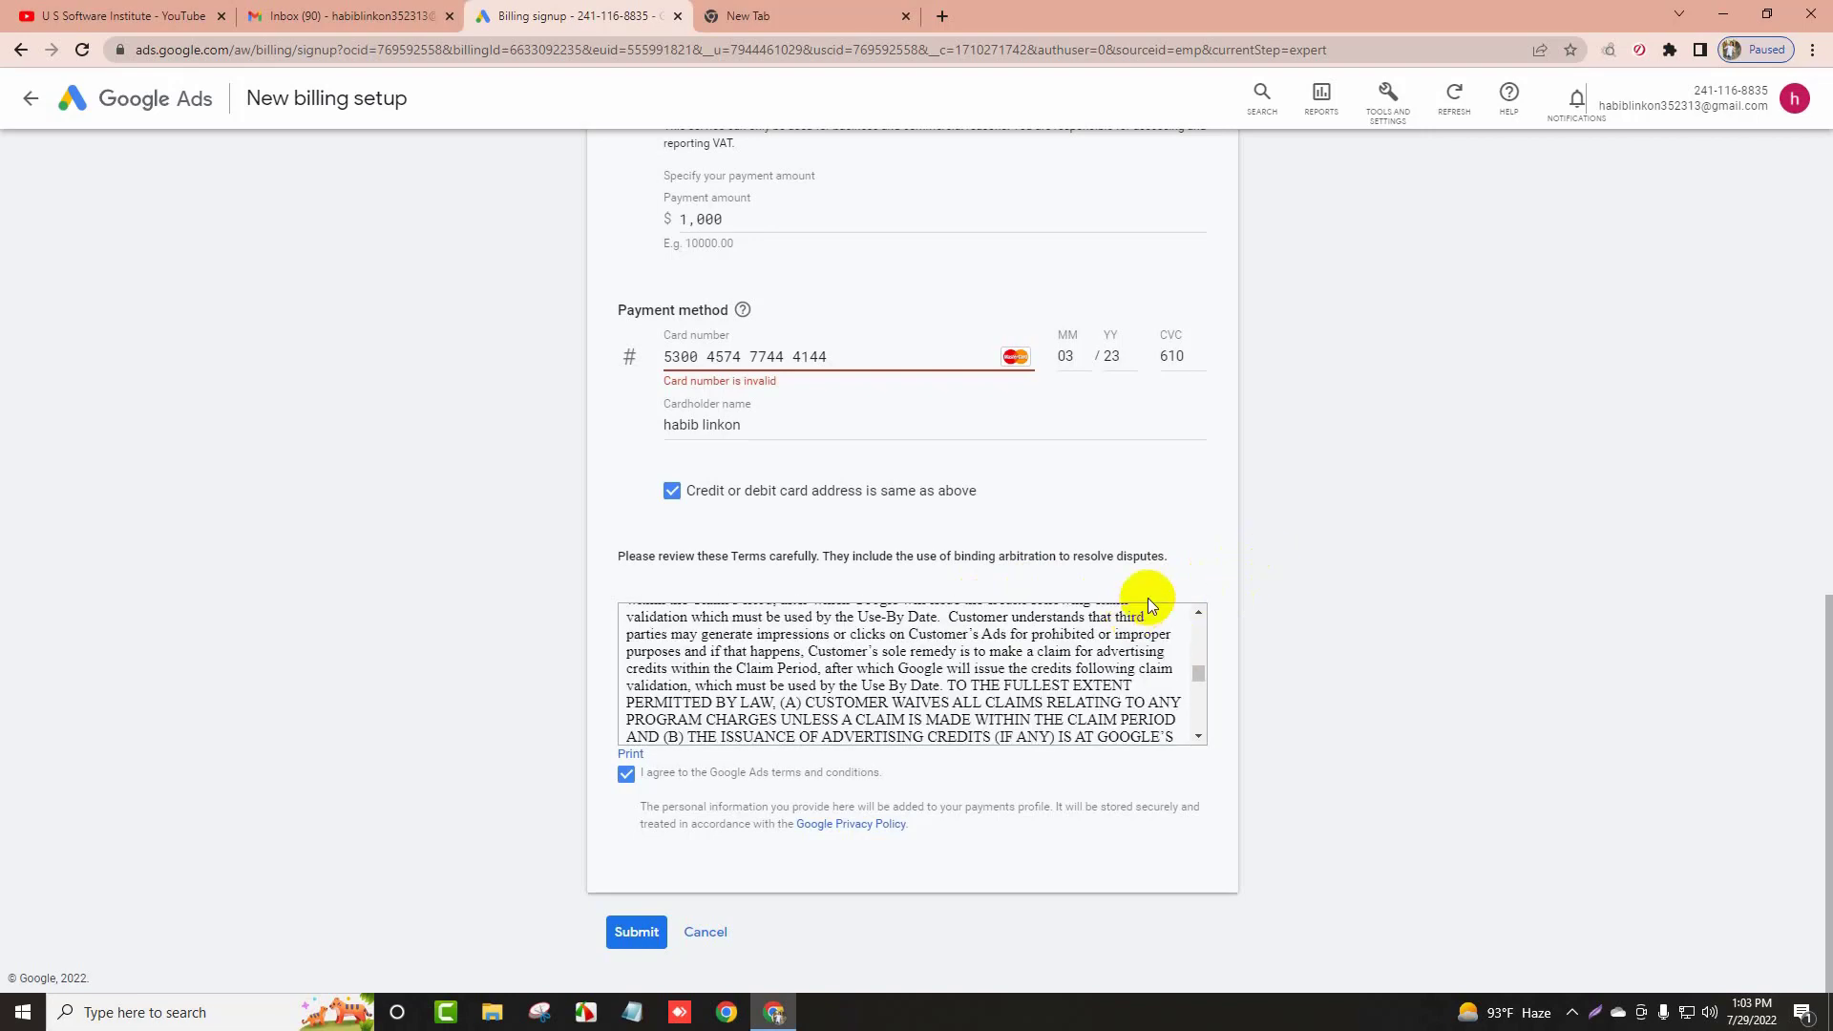
scroll(1138, 638, "up", 8)
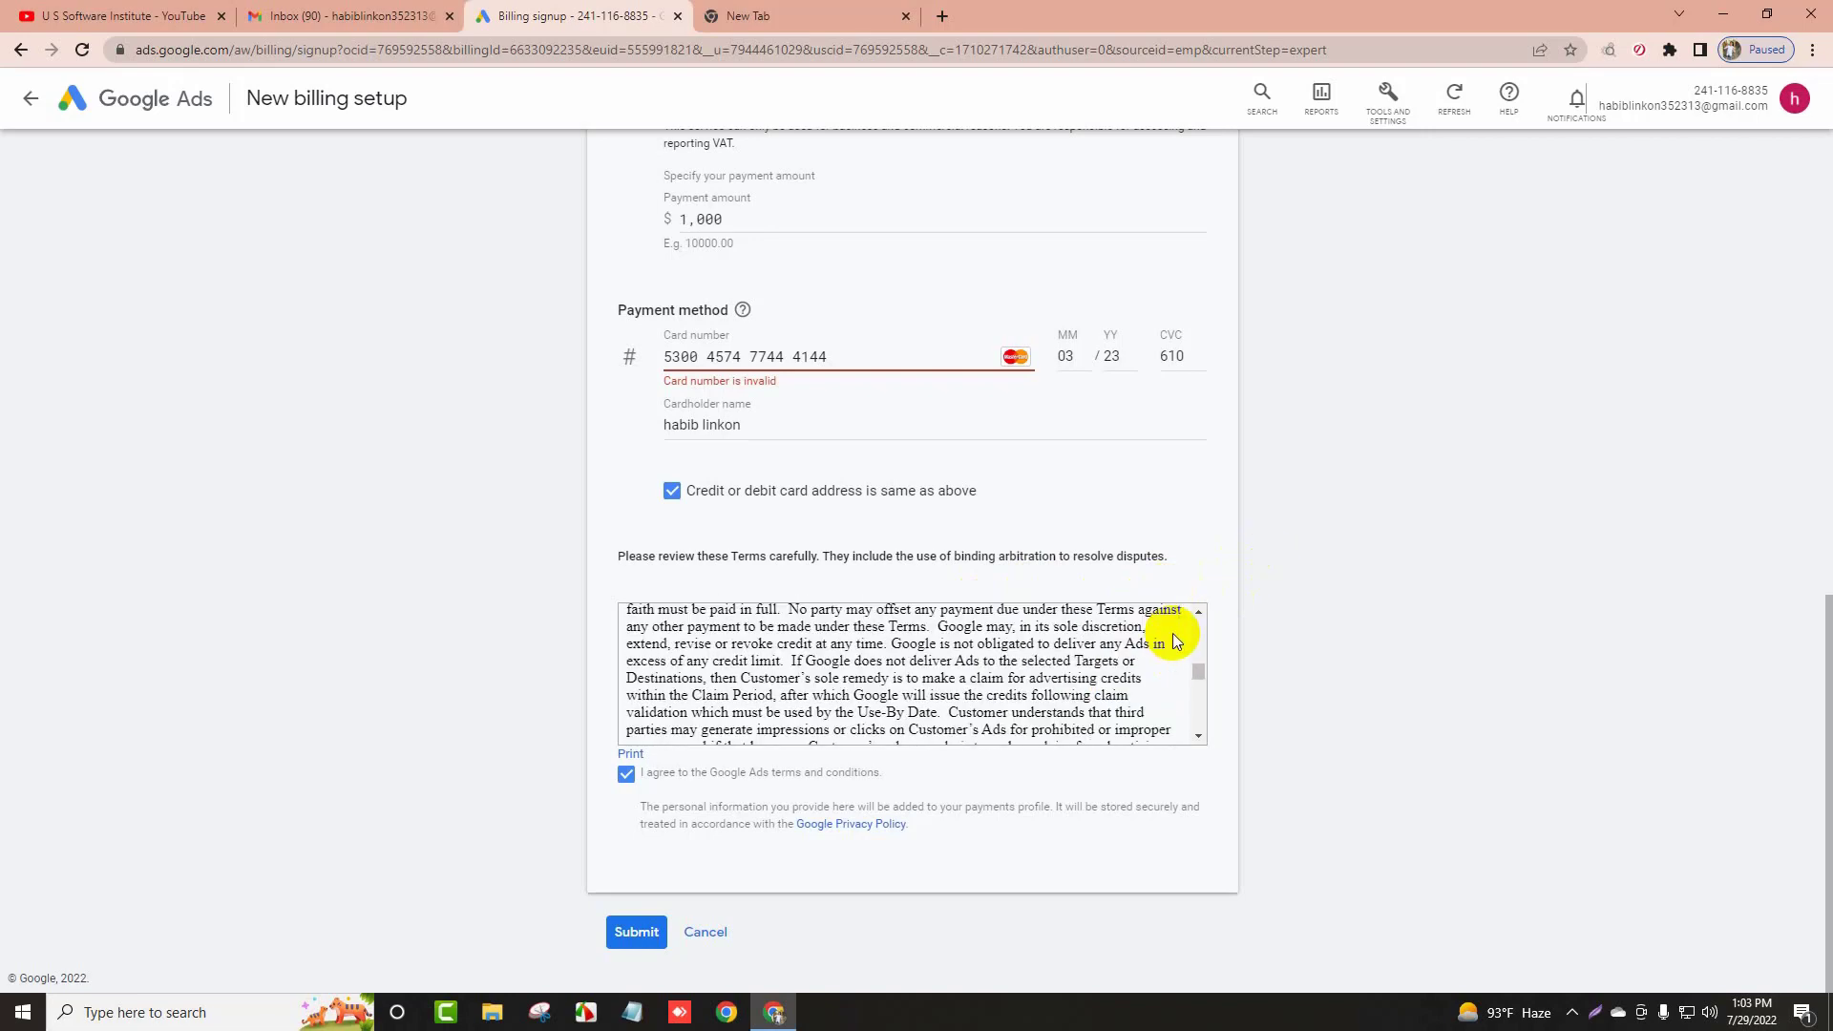
scroll(1184, 640, "up", 3)
scroll(1209, 632, "up", 20)
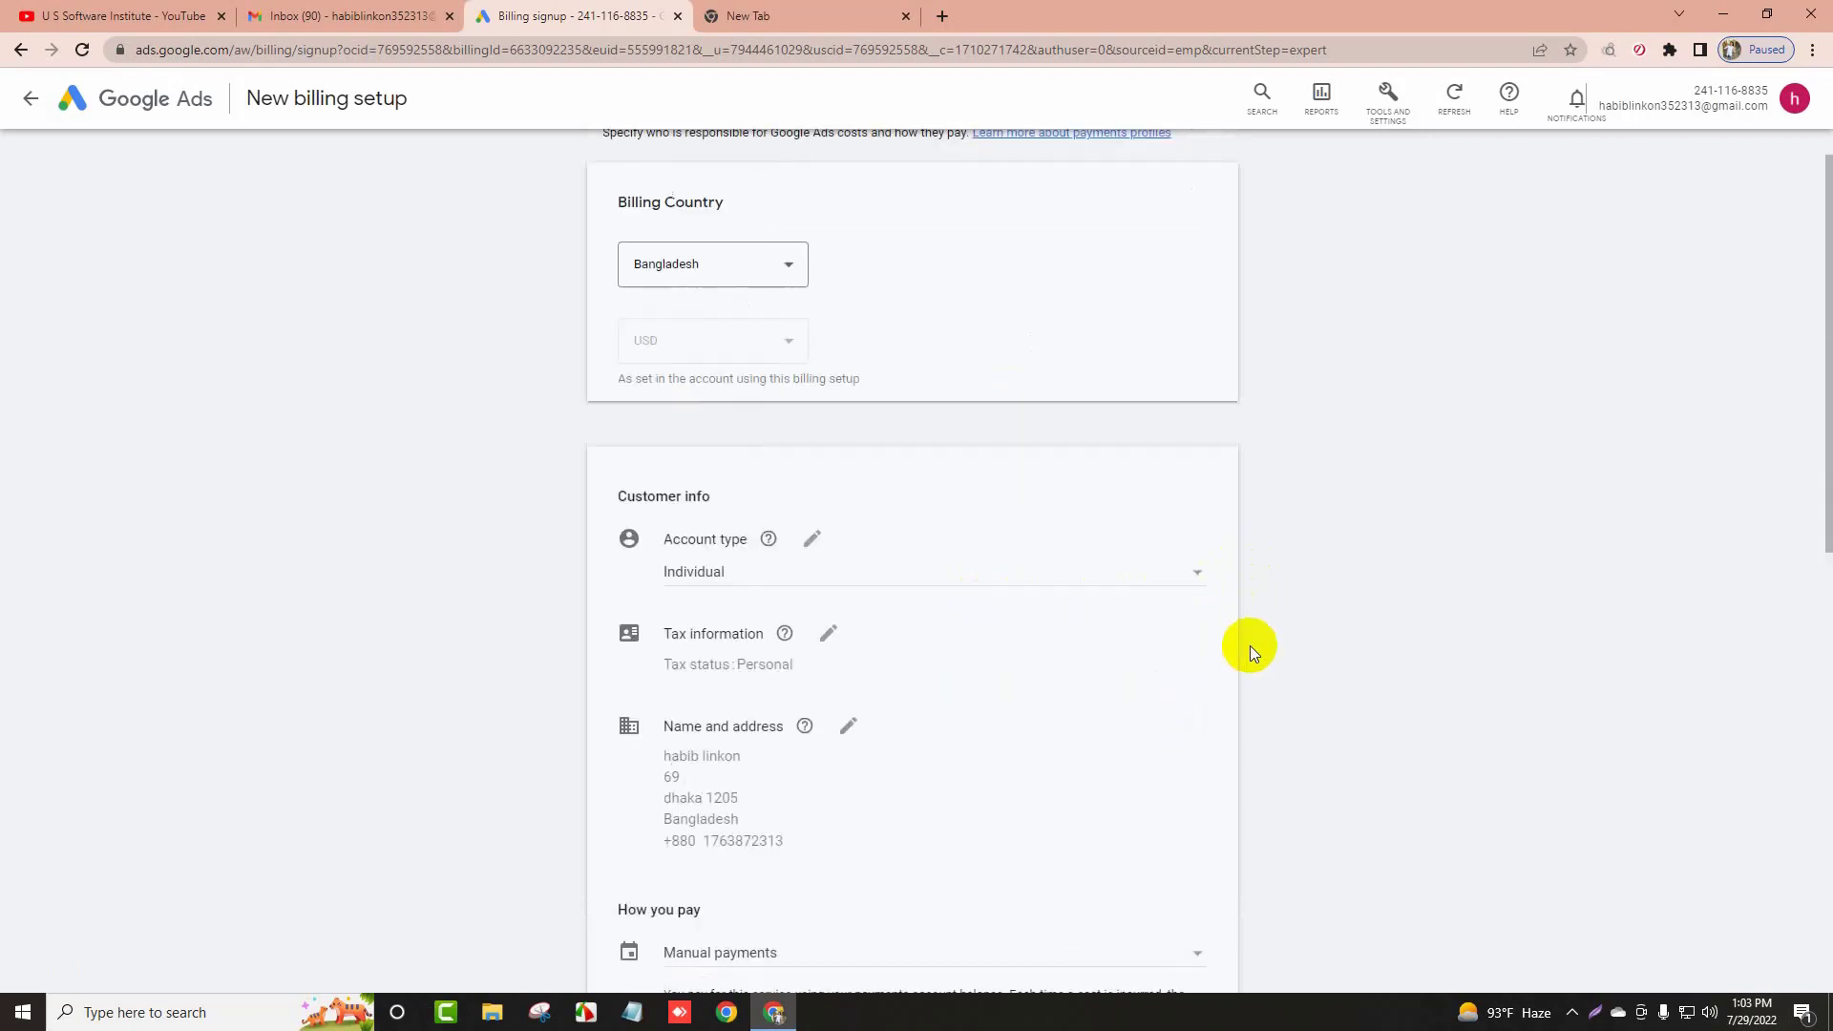